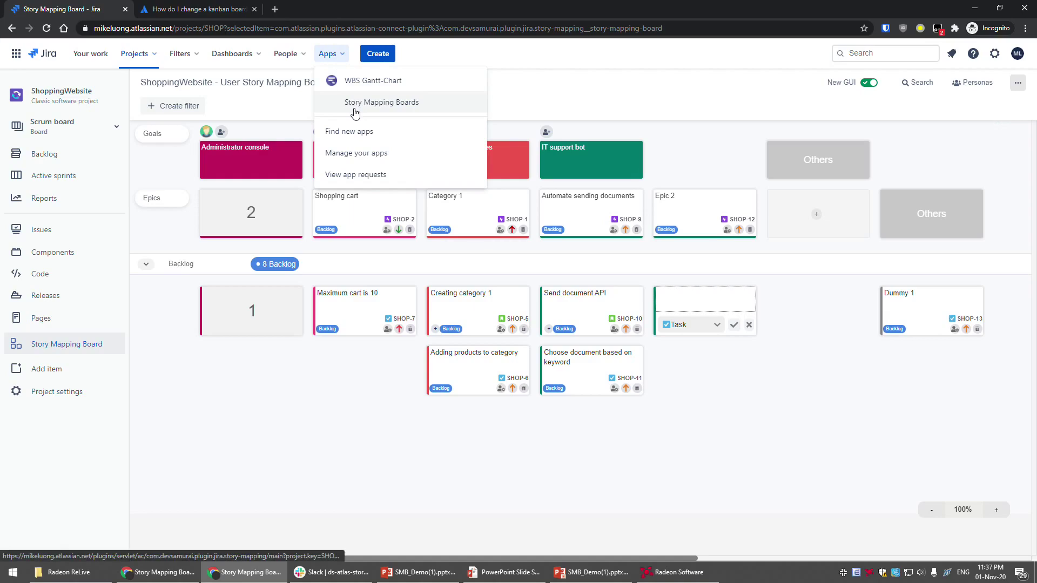
Open the ShoppingWebsite board from the overview of Story Mapping Boards
click(357, 112)
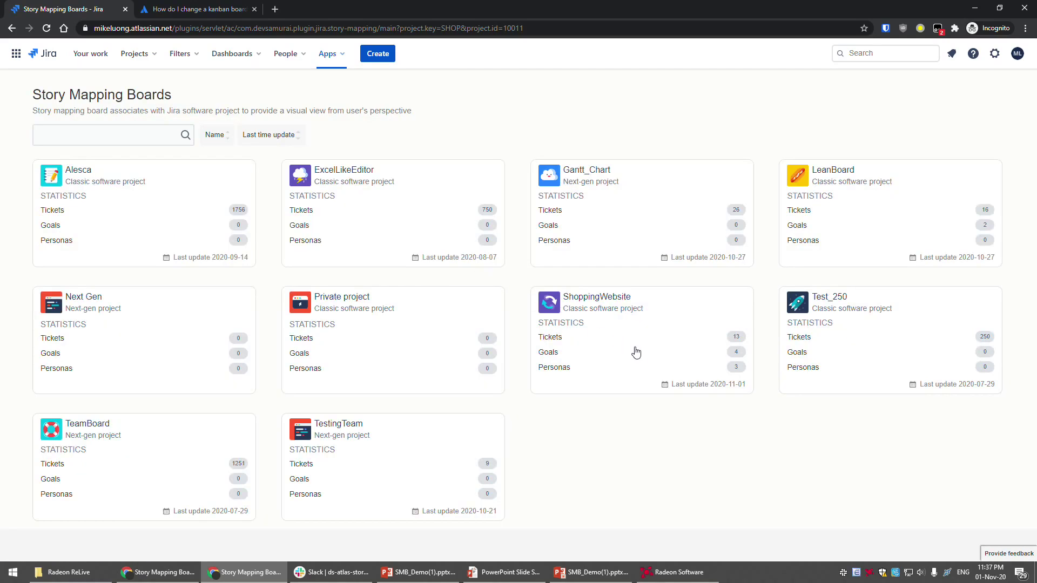
click(612, 301)
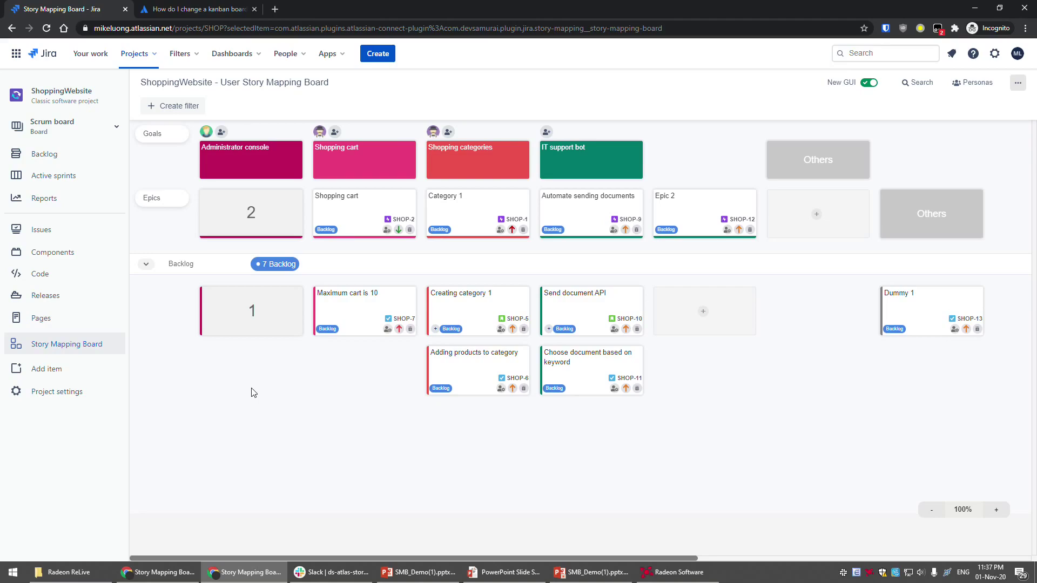
click(163, 139)
click(164, 203)
click(164, 238)
Try the board's zoom by enlarging it to 120%, reducing it and returning it to 100%
click(995, 510)
click(995, 510)
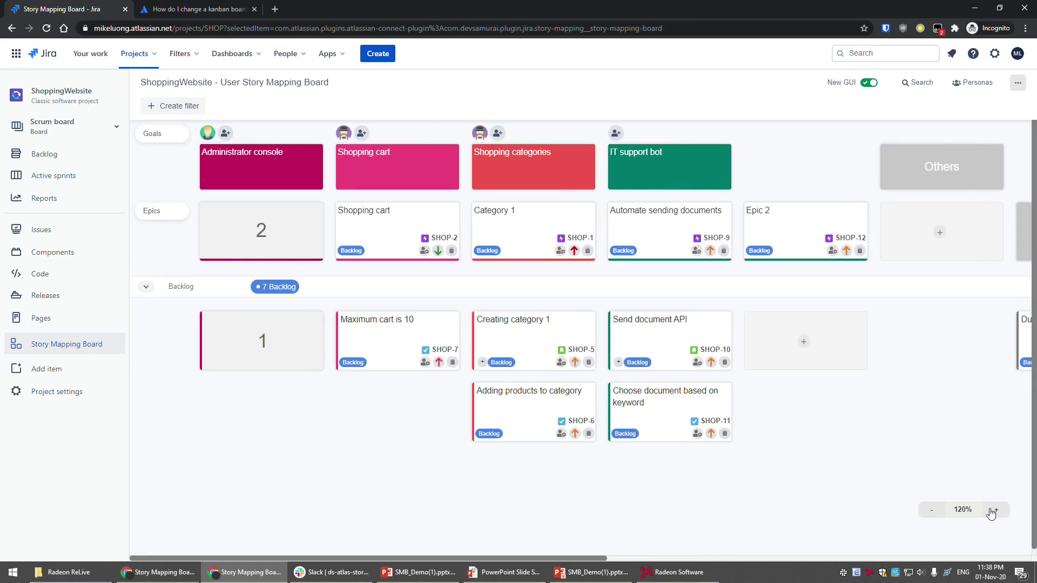
click(942, 516)
click(941, 517)
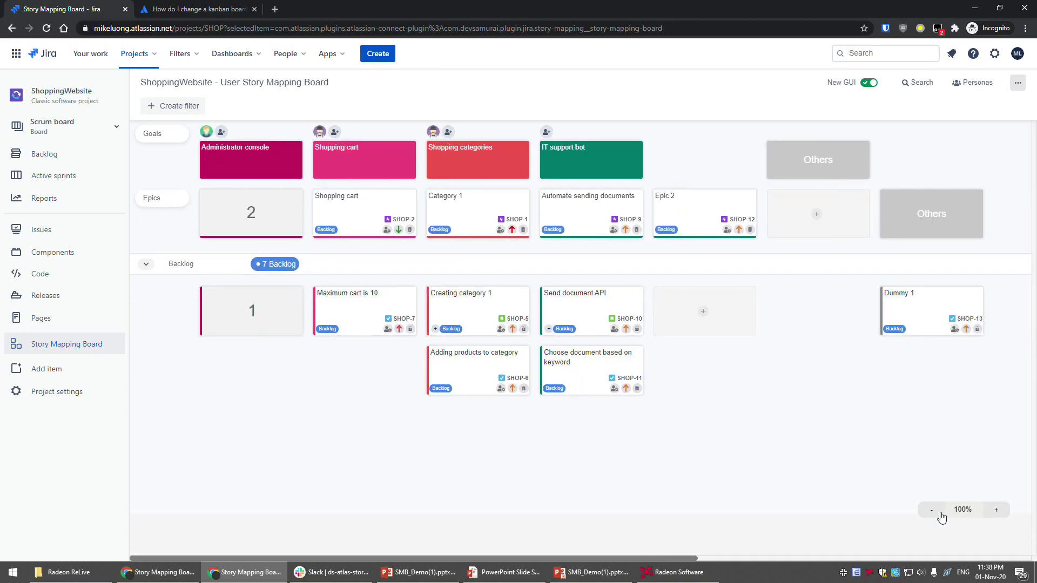
click(942, 516)
click(996, 510)
Review the form for creating a filter and the board's user and admin settings
click(180, 106)
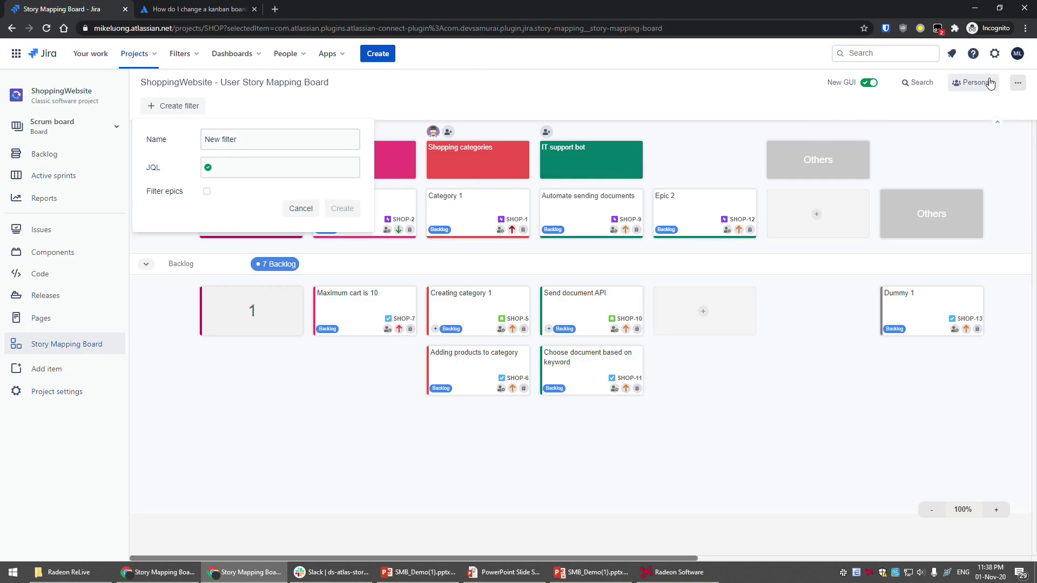
click(1018, 83)
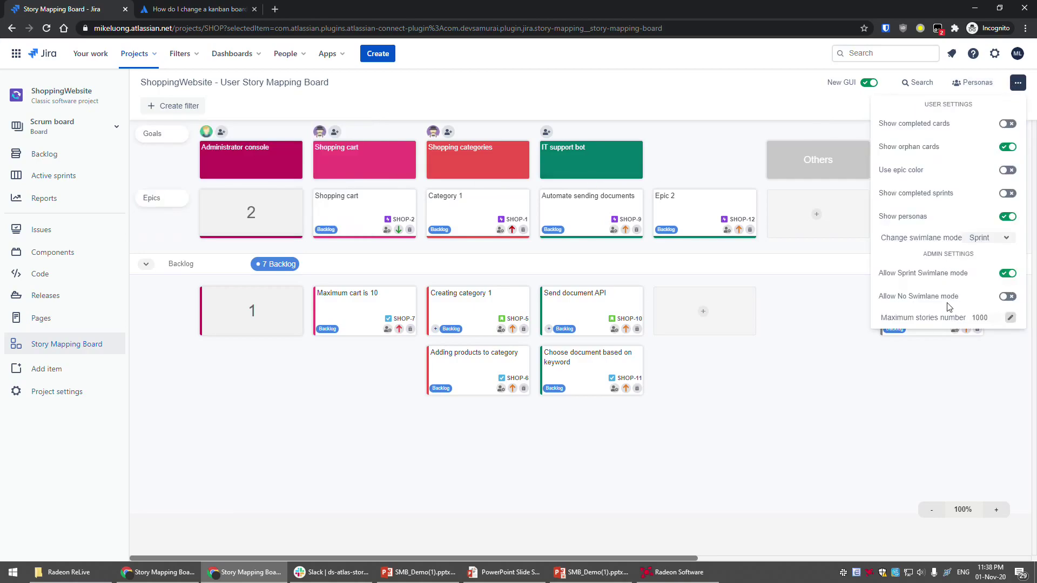
click(871, 374)
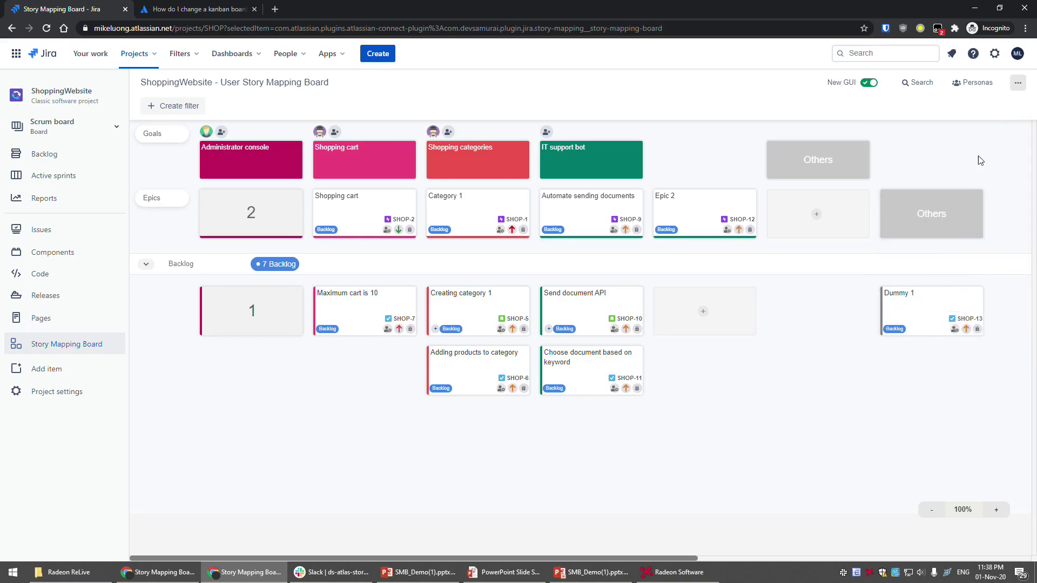
click(1022, 84)
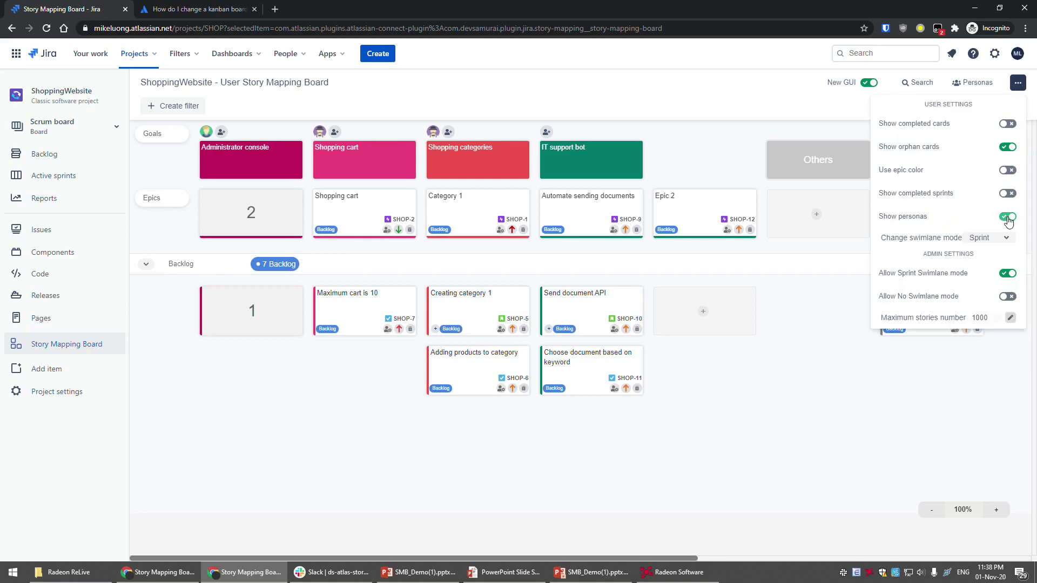
click(1018, 82)
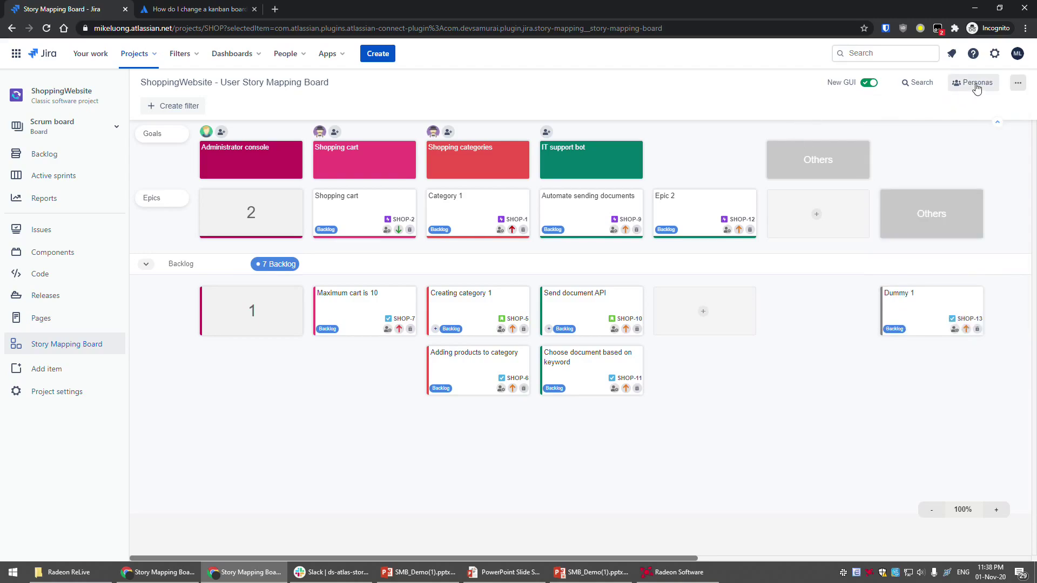
Review the list of personas defined for the ShoppingWebsite board and close it
click(976, 84)
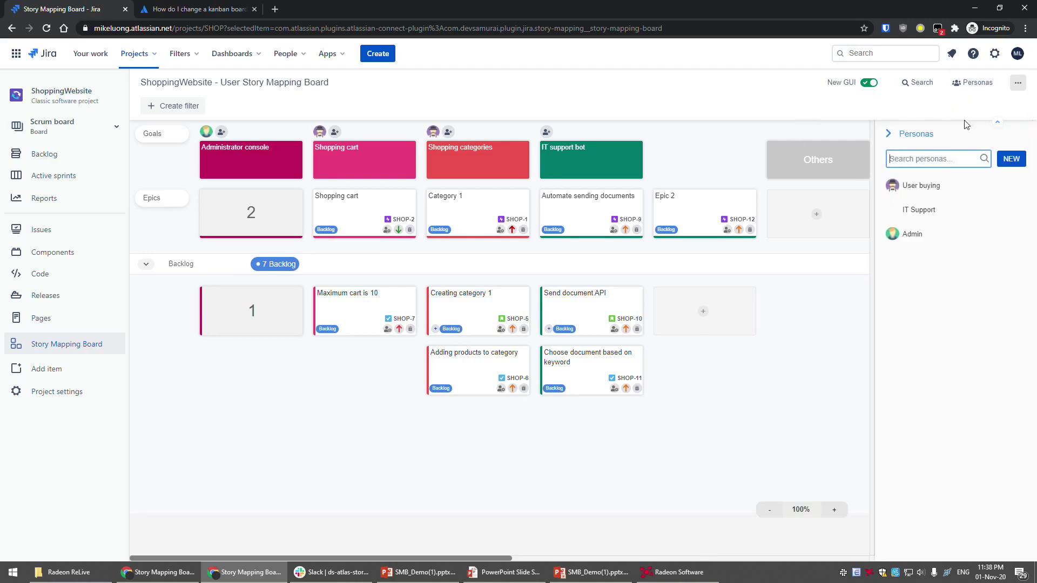
mouse_move(952, 204)
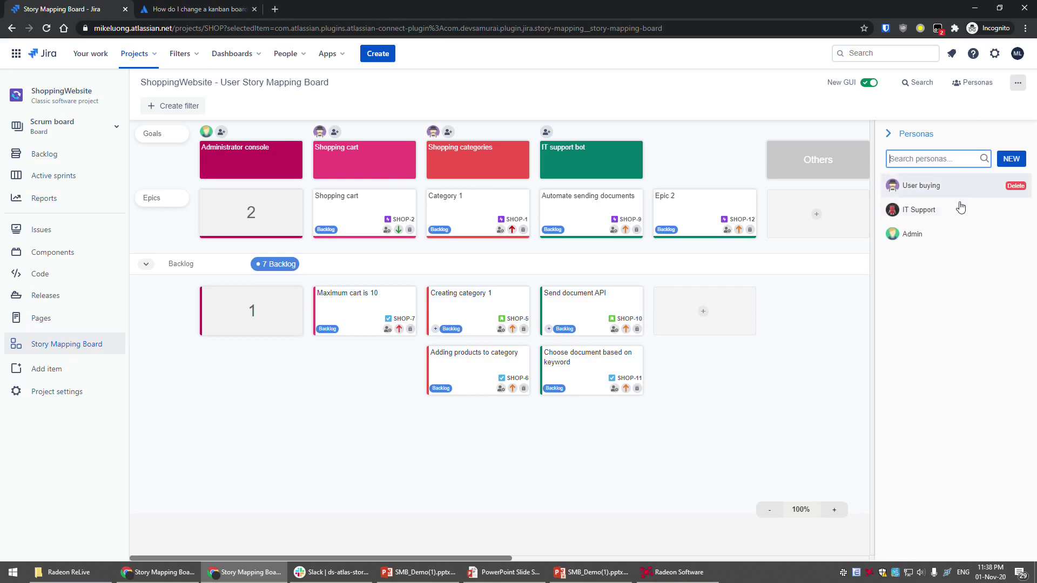
mouse_move(934, 243)
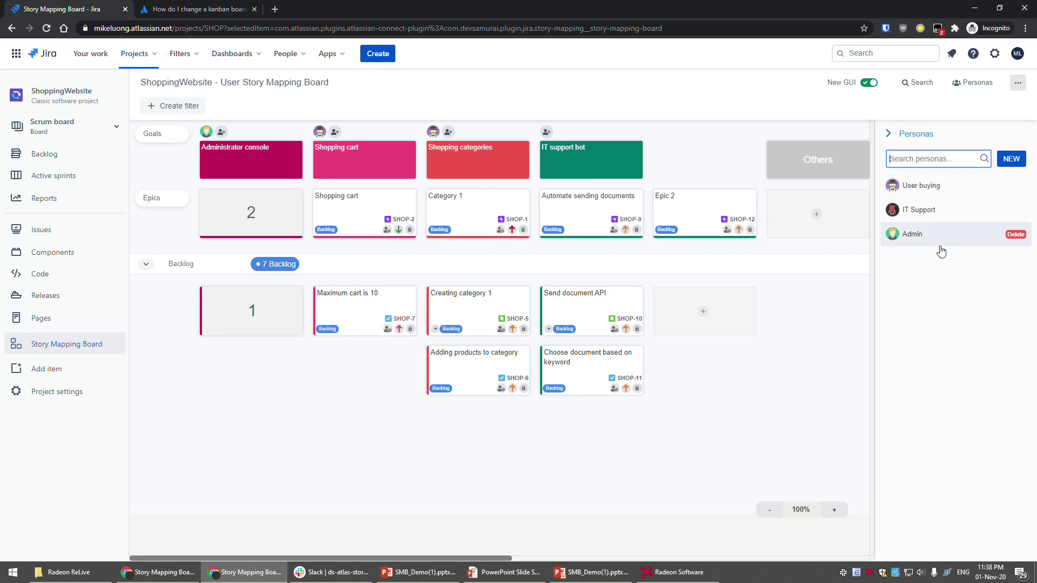
click(816, 335)
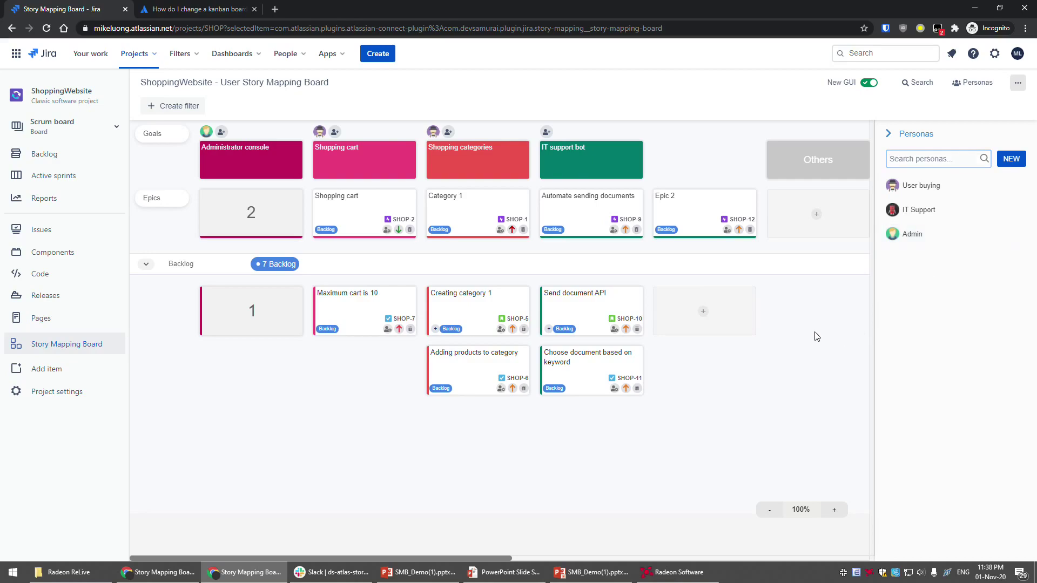
click(888, 134)
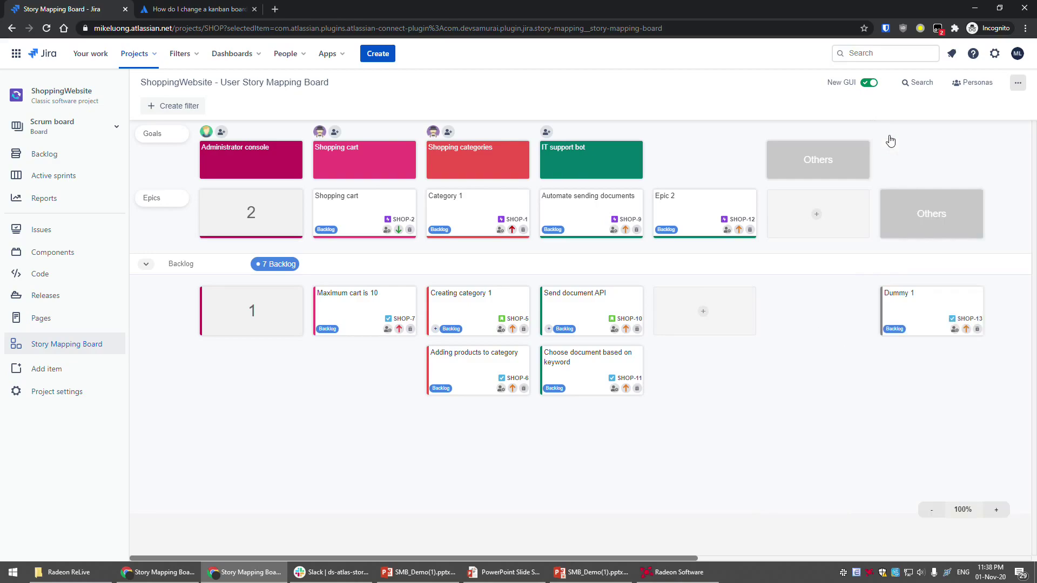
Start a new persona named Manager with the red avatar of a balding man with glasses and a moustache
click(976, 86)
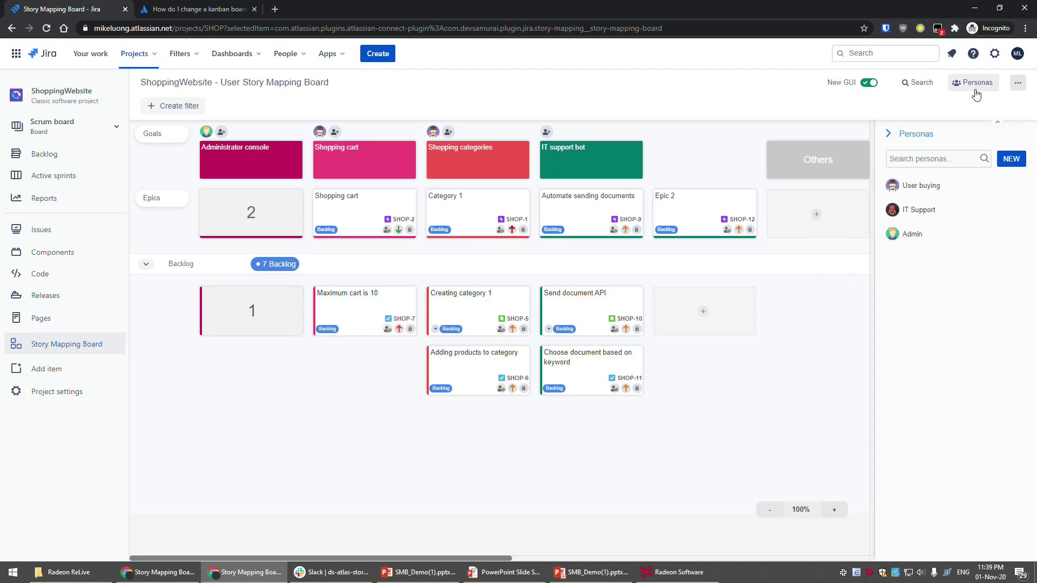
click(1009, 160)
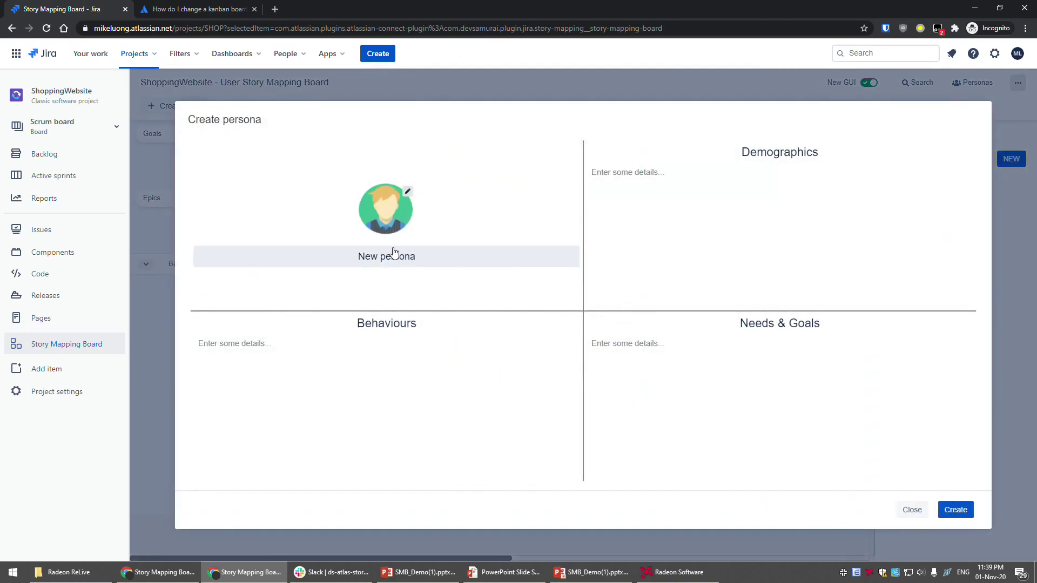
click(408, 191)
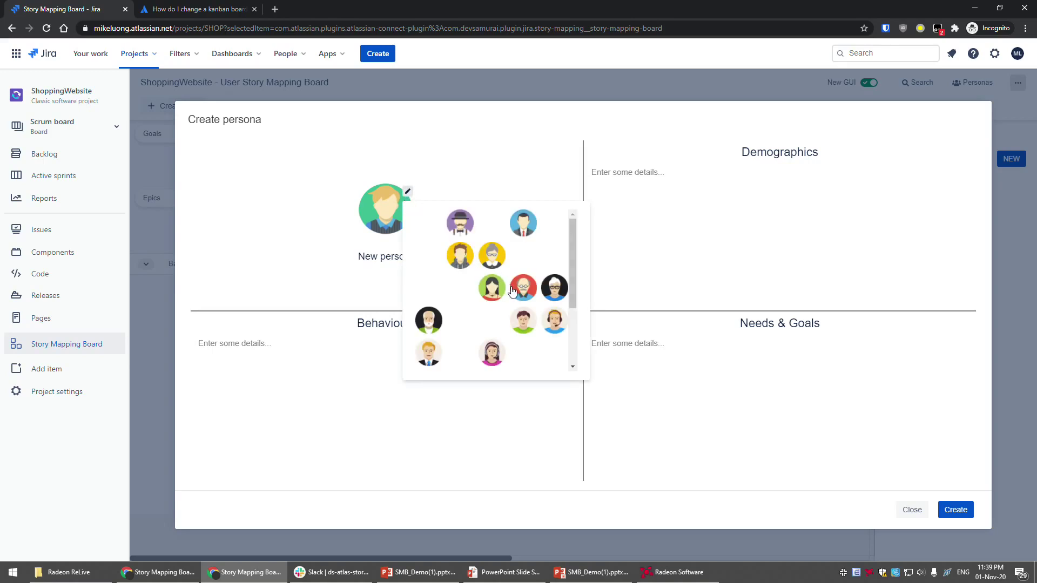
click(529, 297)
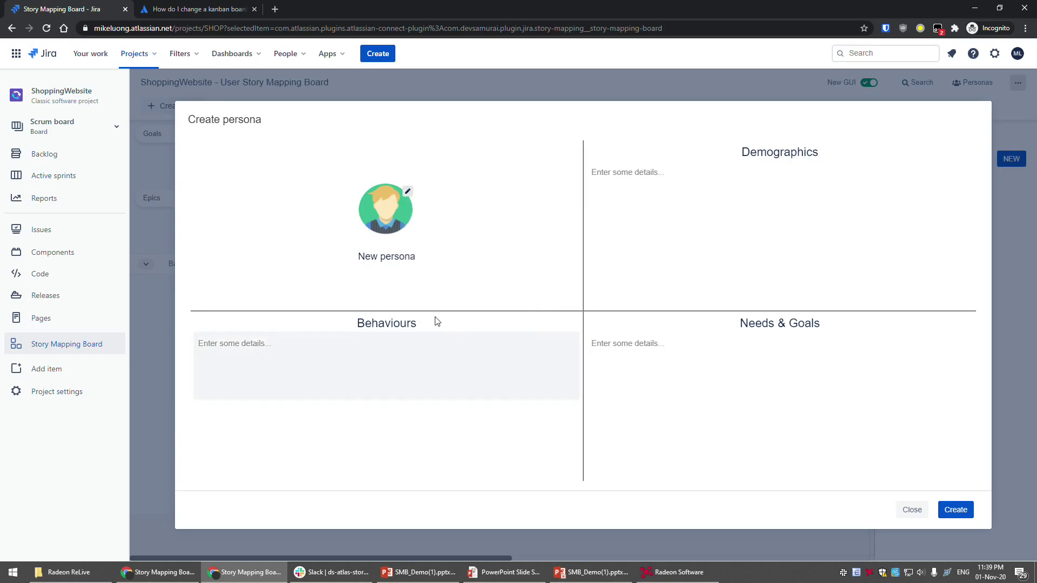
click(421, 258)
drag(446, 262, 347, 257)
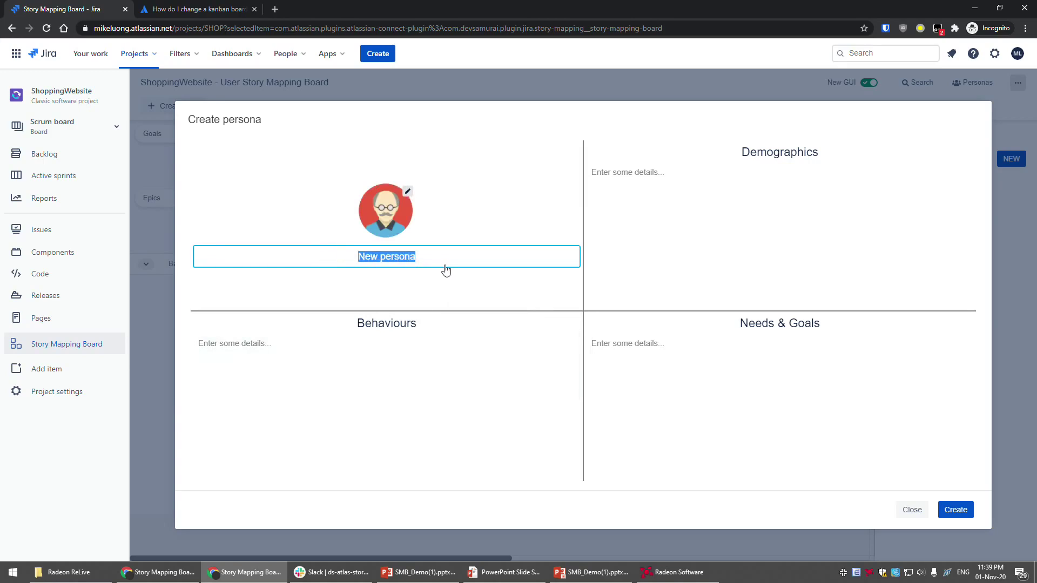
text(Manager)
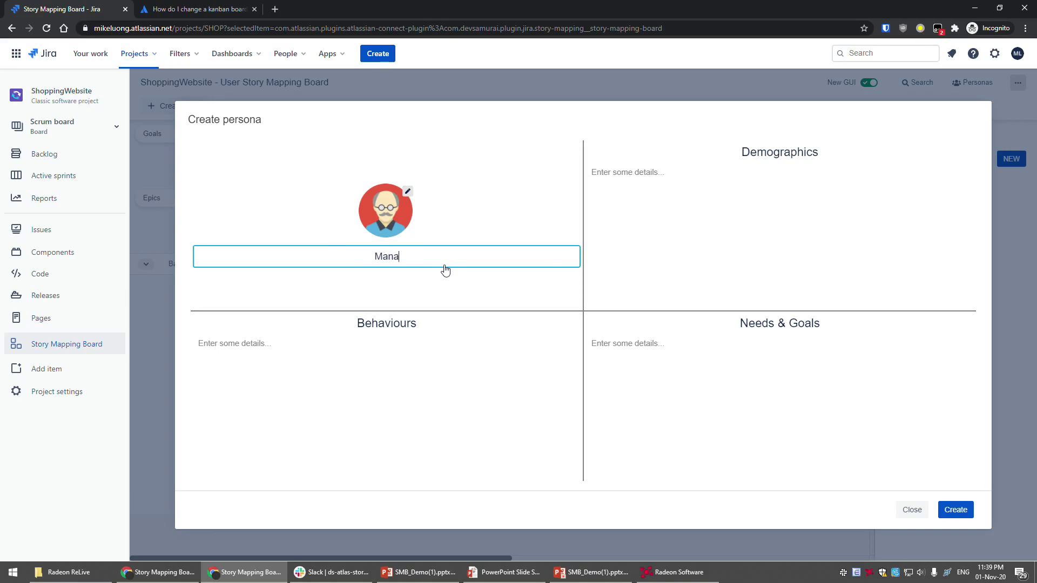
Enter "Manage people" as the persona's behaviours, create the persona and close the persona list
click(352, 364)
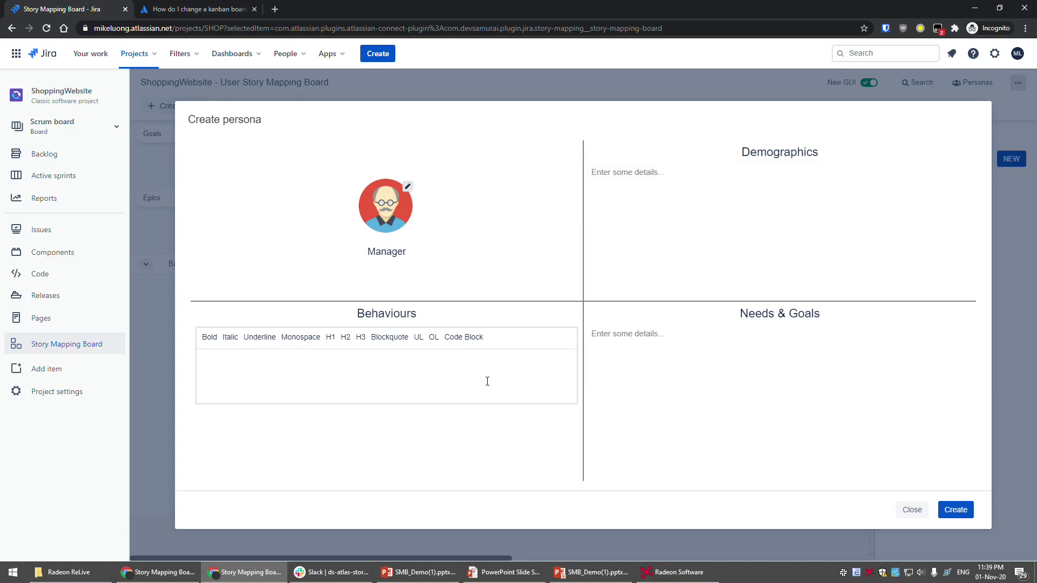
text(Manage people)
click(960, 502)
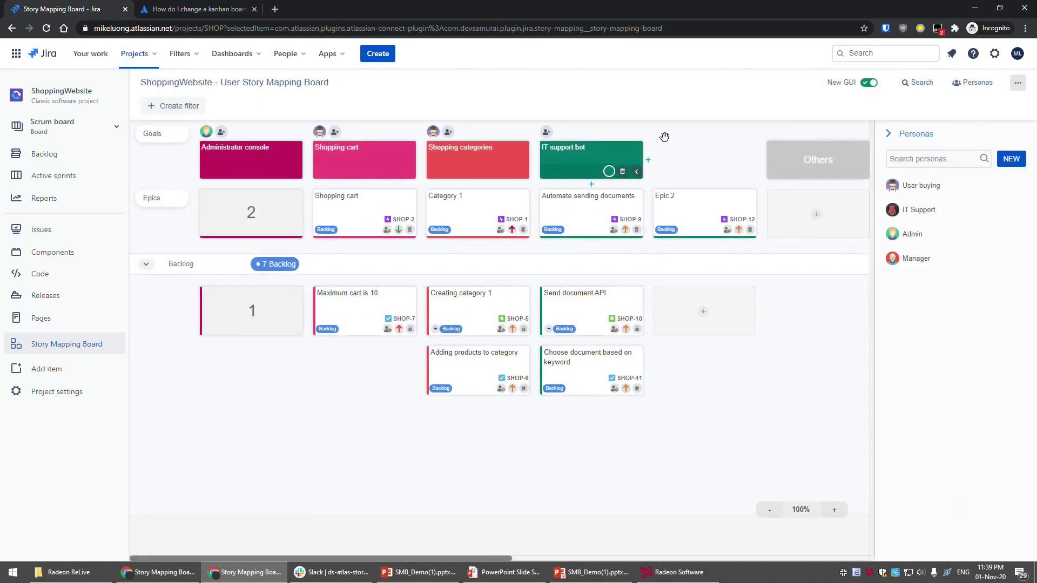
click(889, 133)
Assign the IT Support persona to the Shopping categories goal and remove it again
click(335, 131)
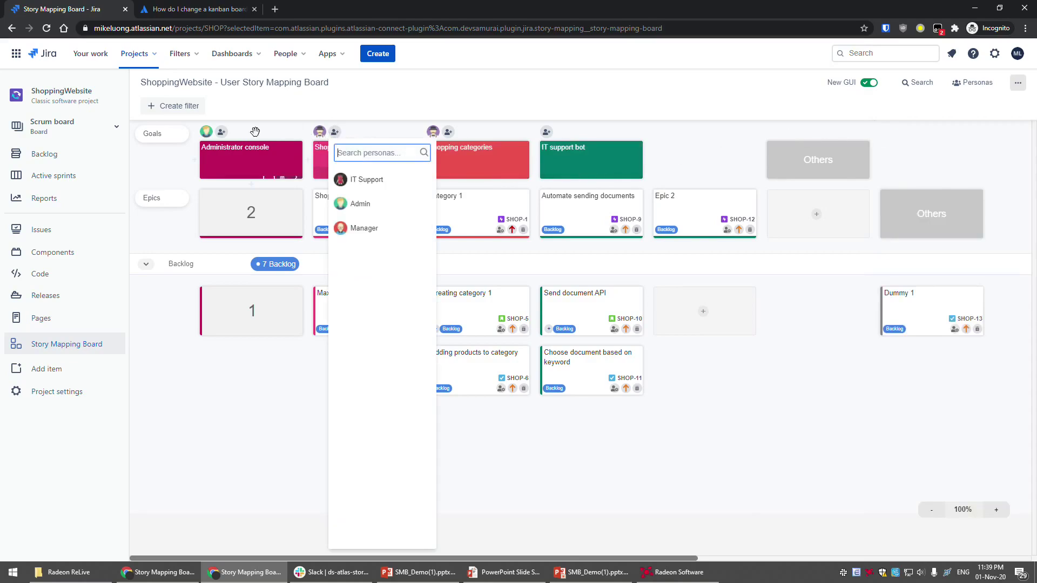
click(221, 131)
click(448, 131)
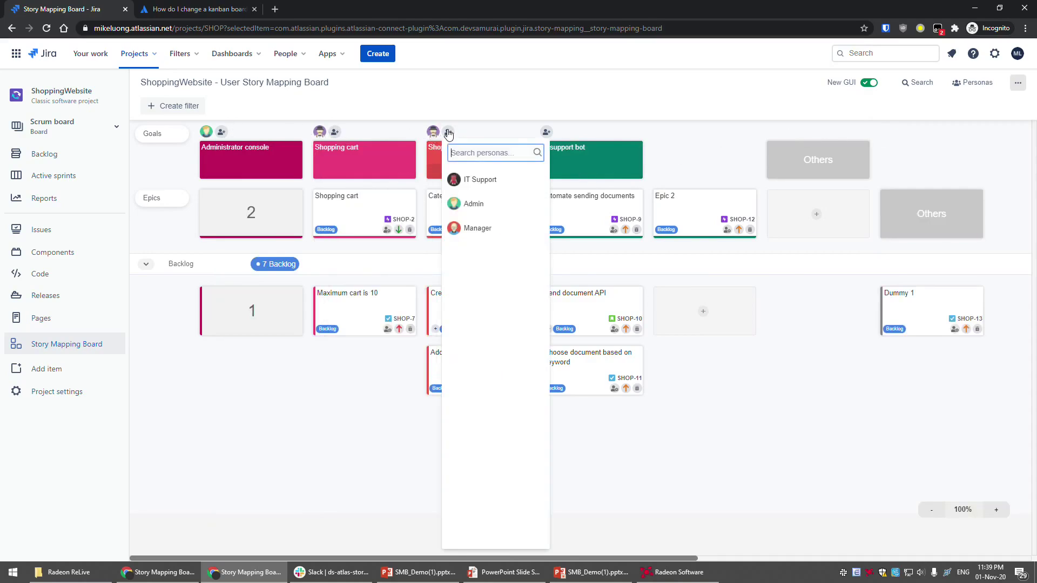
click(476, 183)
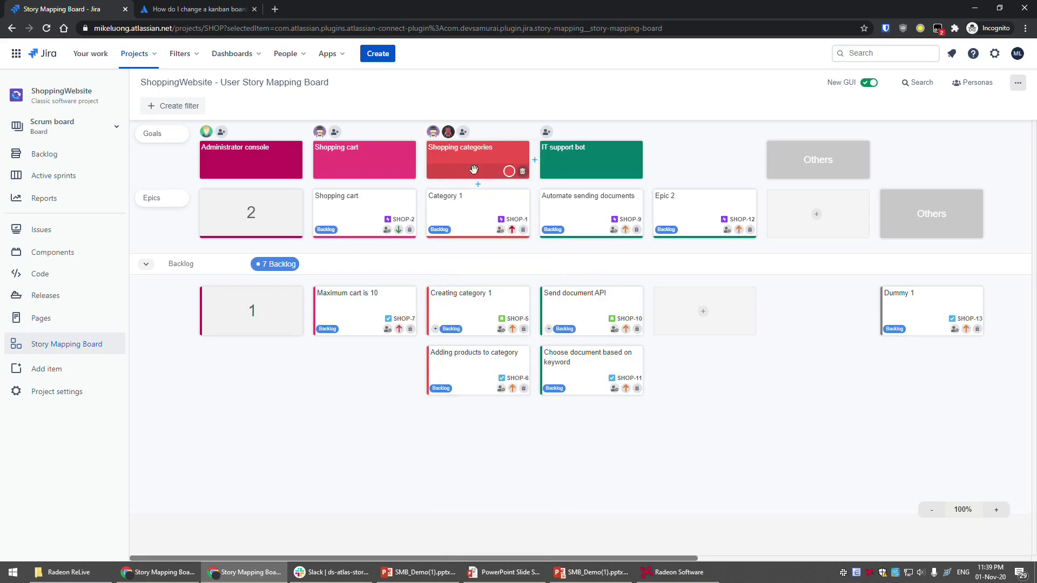
click(451, 130)
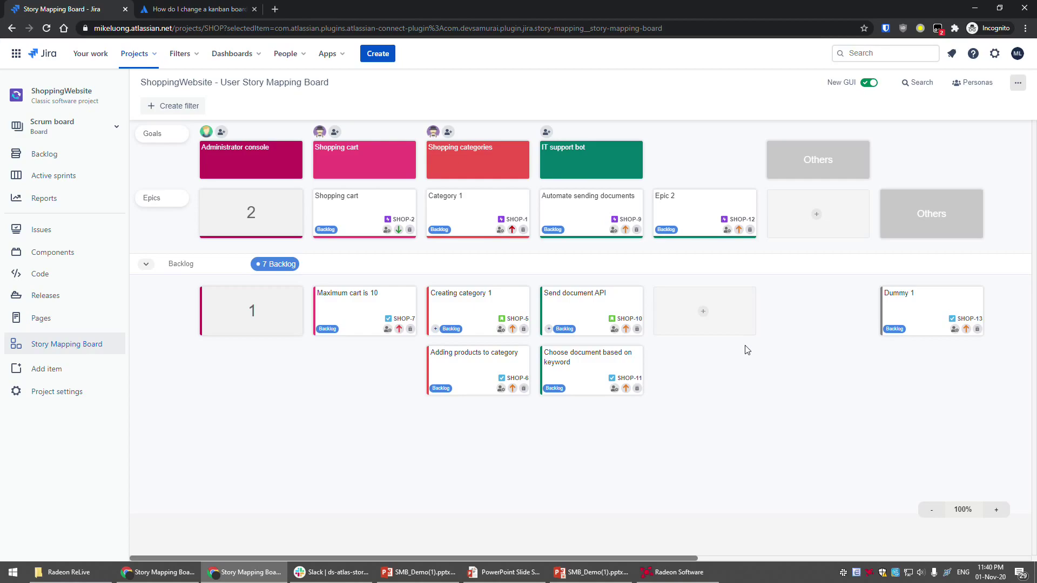
Add a new goal named "Dummy goal" after the IT support bot goal
mouse_move(675, 164)
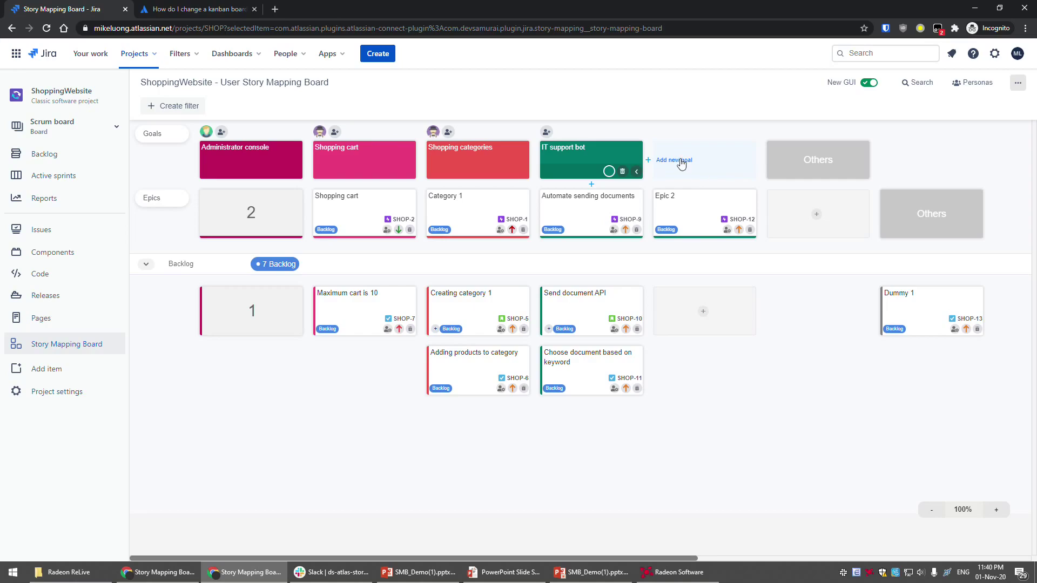
click(649, 161)
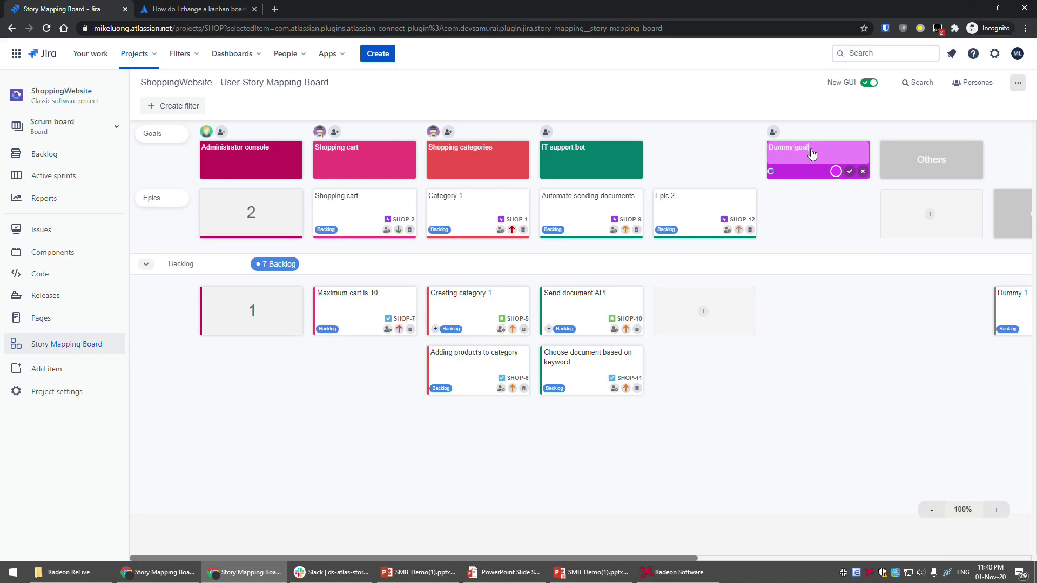
click(850, 172)
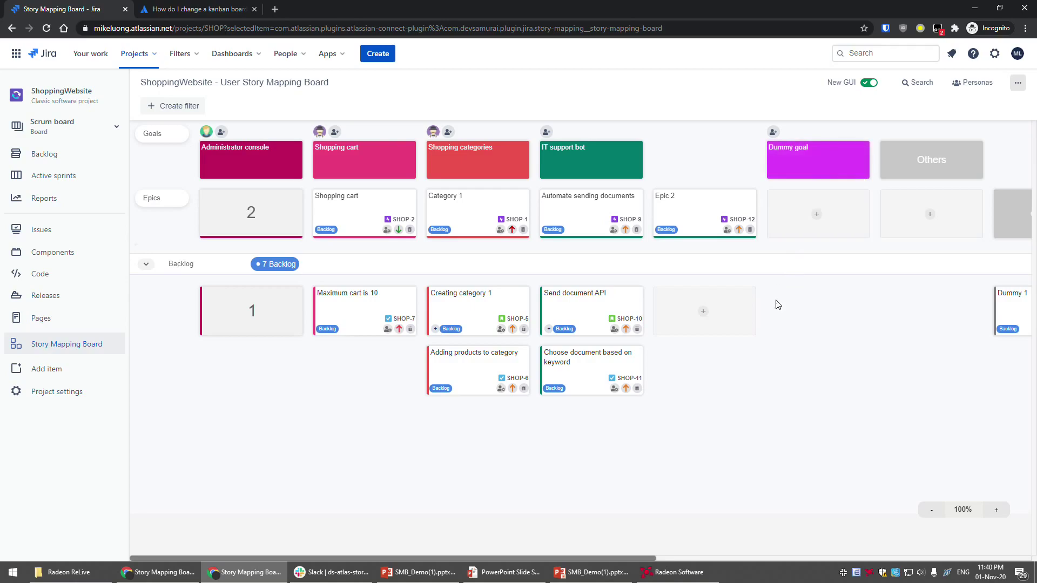
Add an epic named "Dummy epic 1" under the Dummy goal
mouse_move(851, 169)
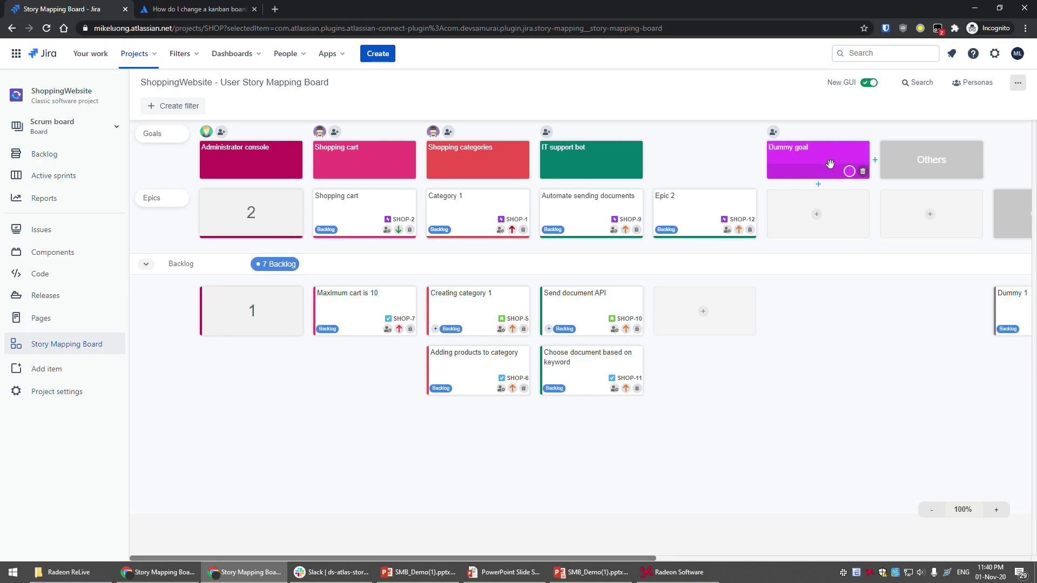
click(820, 188)
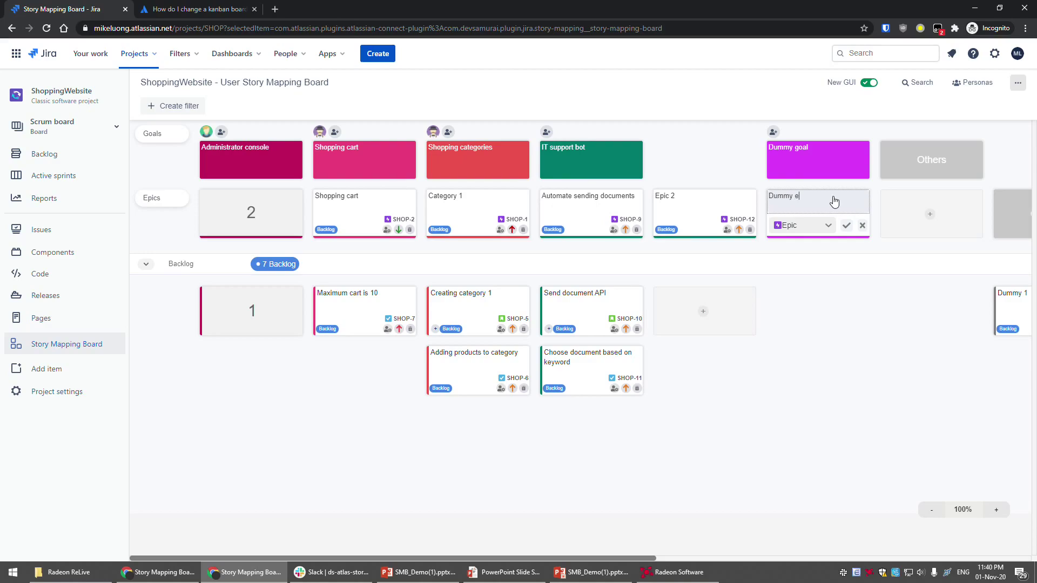
click(844, 226)
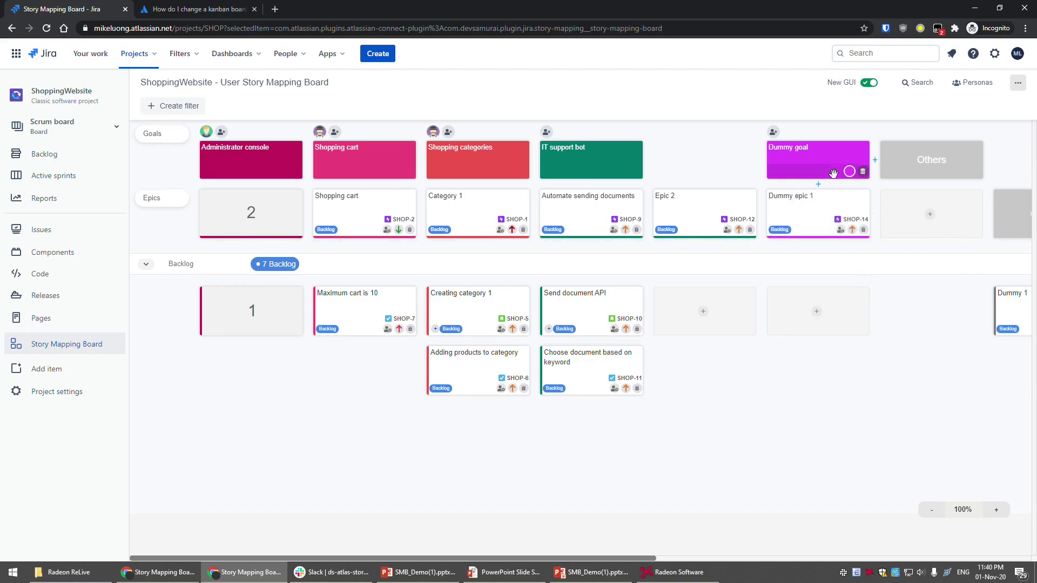
Change the colour of the Dummy goal to the medium green preset
click(849, 172)
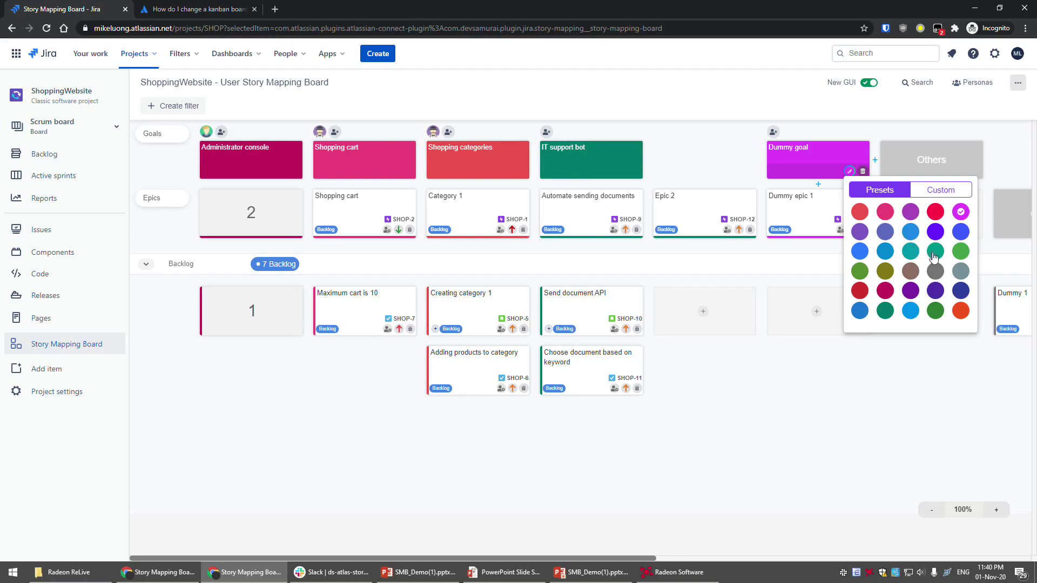
click(961, 252)
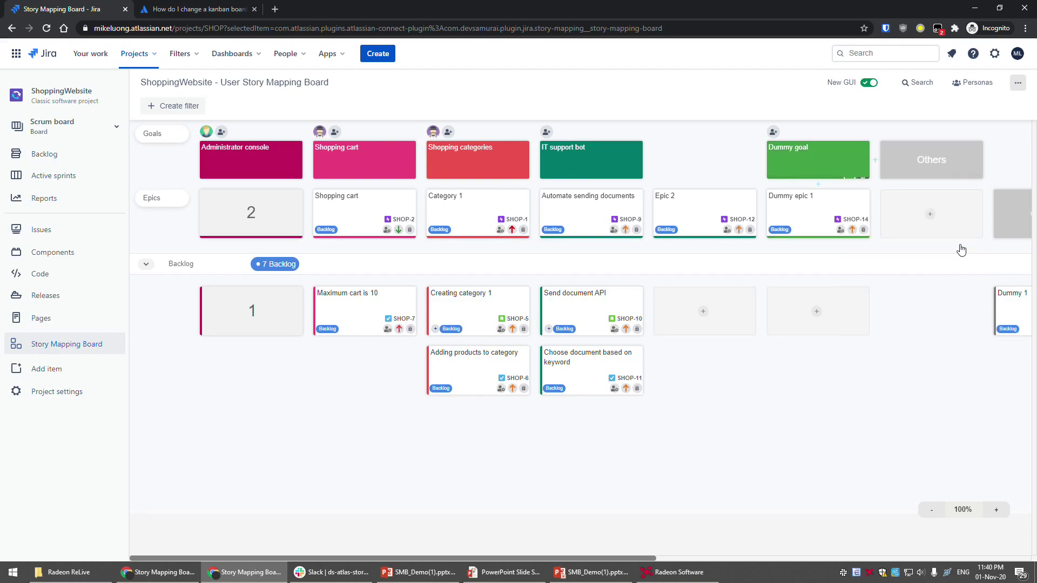
Change the Dummy goal's colour to a custom bright green
click(851, 171)
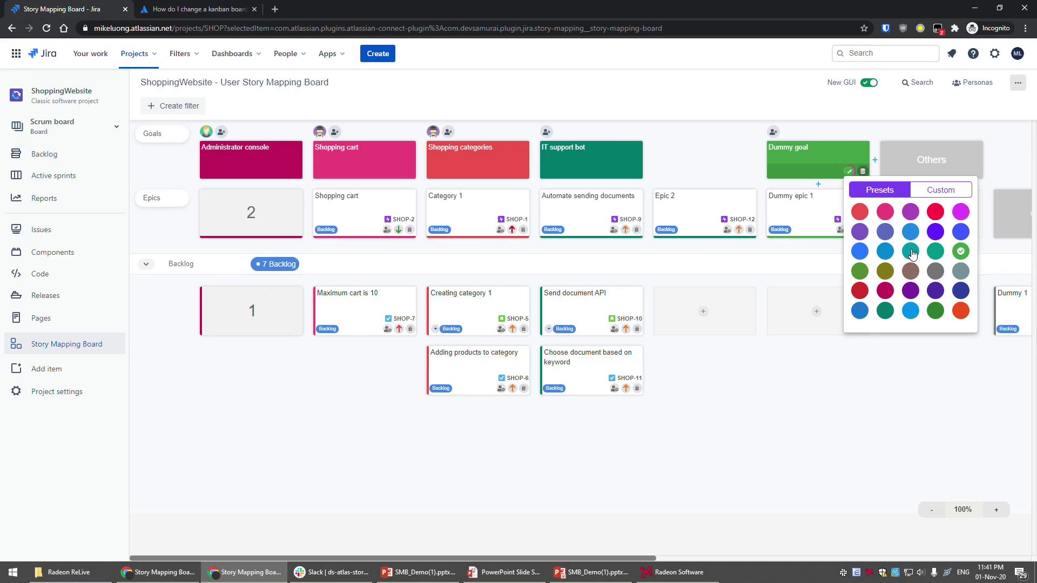
click(950, 196)
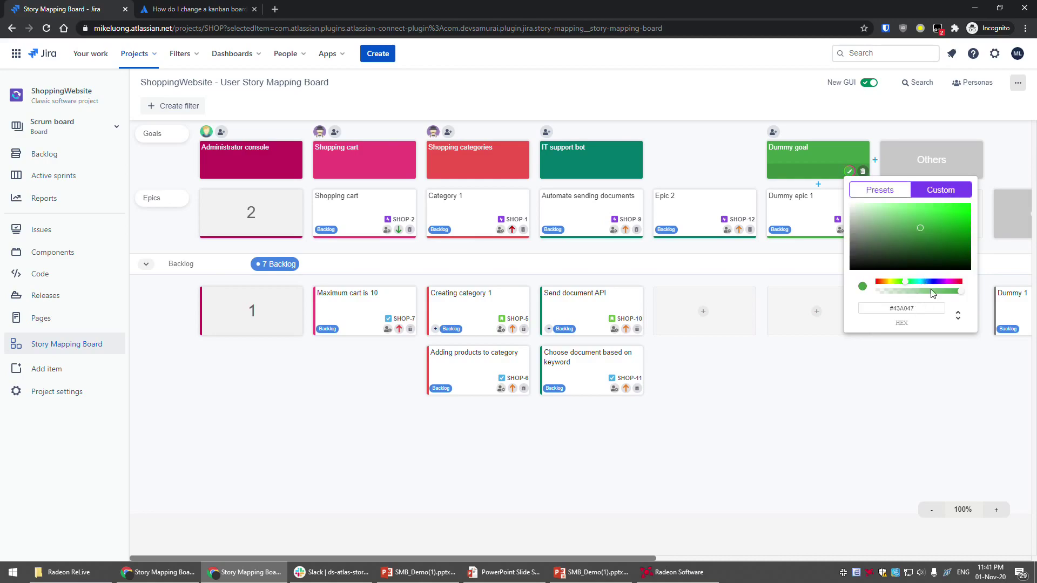
drag(924, 232, 910, 260)
double_click(911, 307)
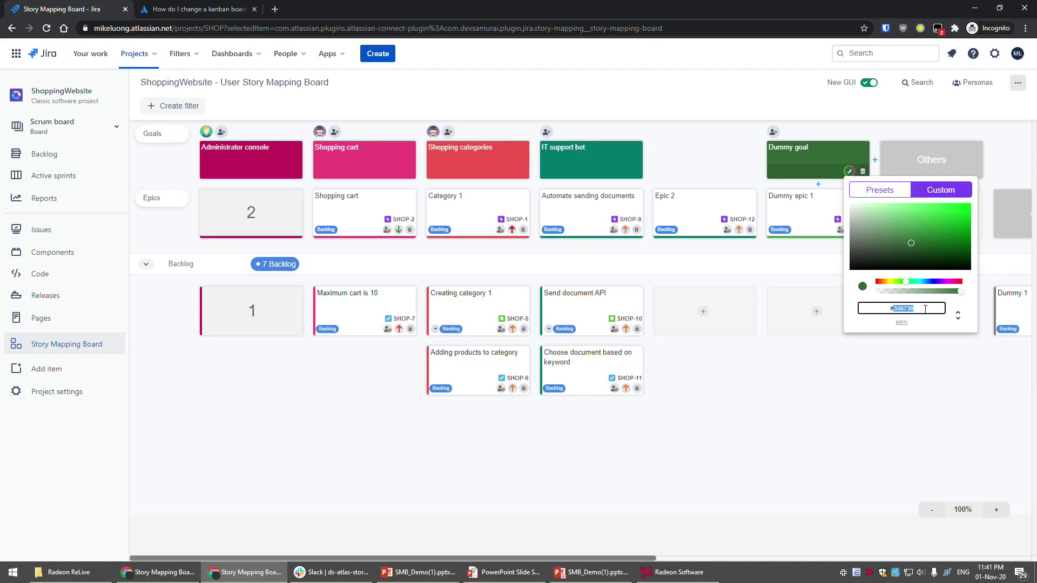
mouse_move(939, 221)
mouse_down()
mouse_move(935, 232)
mouse_move(947, 220)
mouse_up()
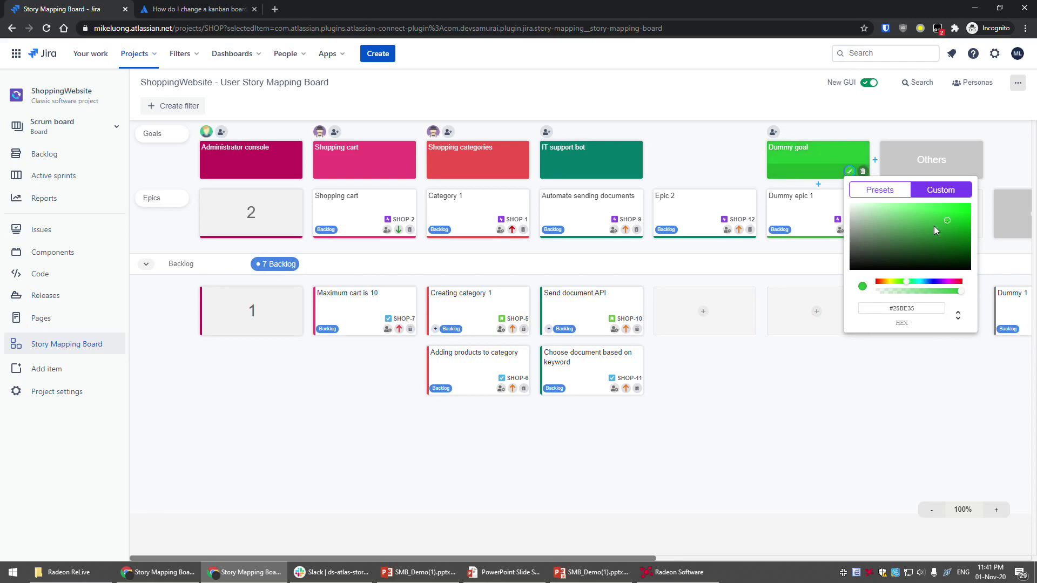
click(785, 257)
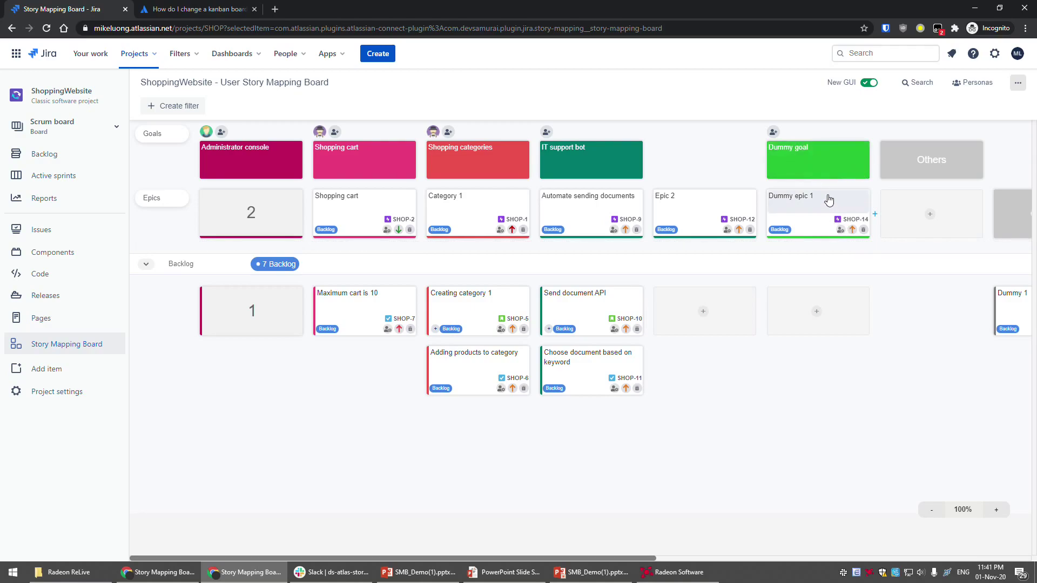
Assign Dummy epic 1 to the signed-in user and set its priority to Low
click(842, 230)
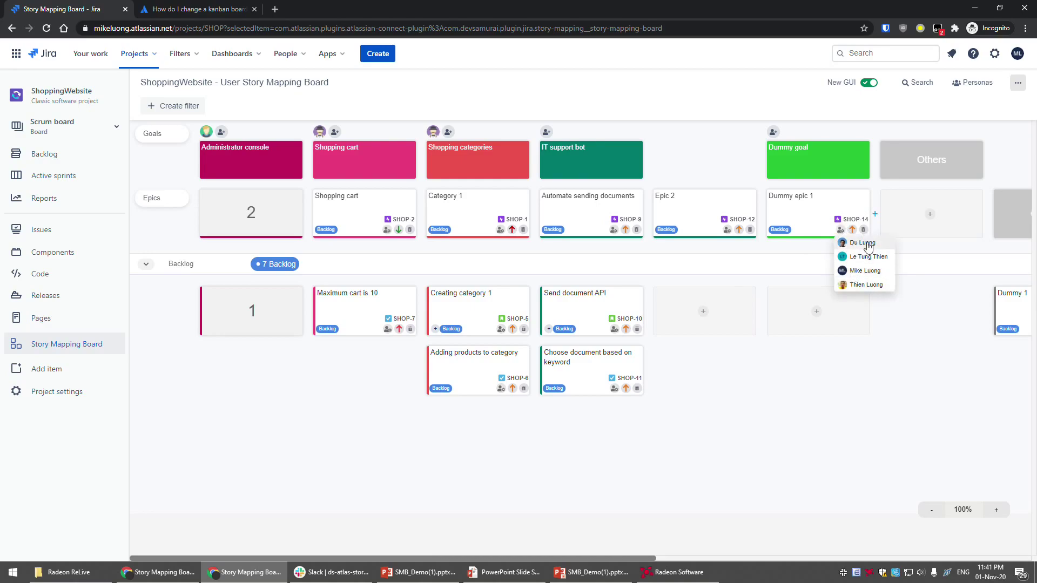
click(842, 231)
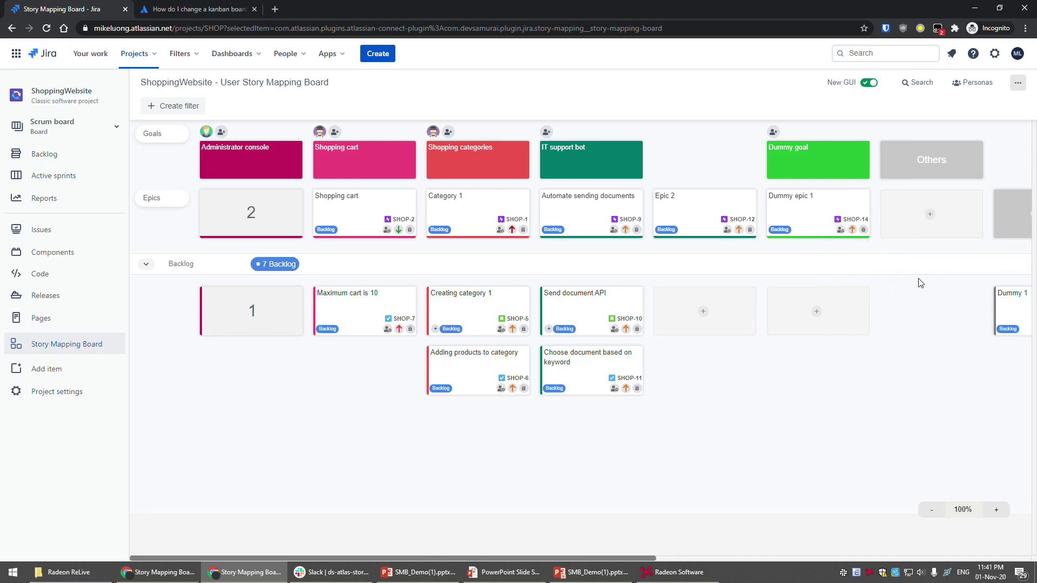
click(845, 234)
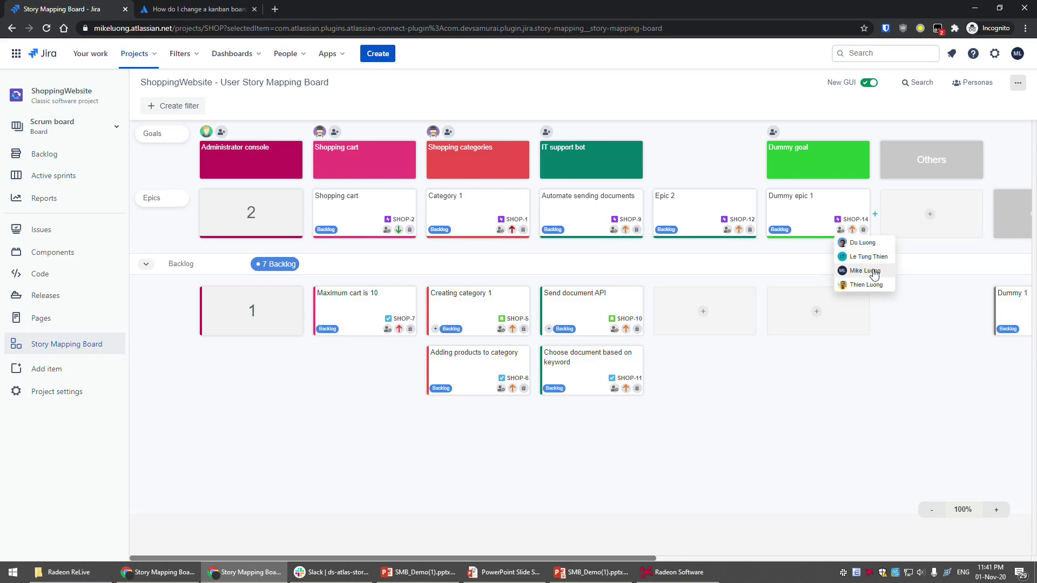
click(871, 272)
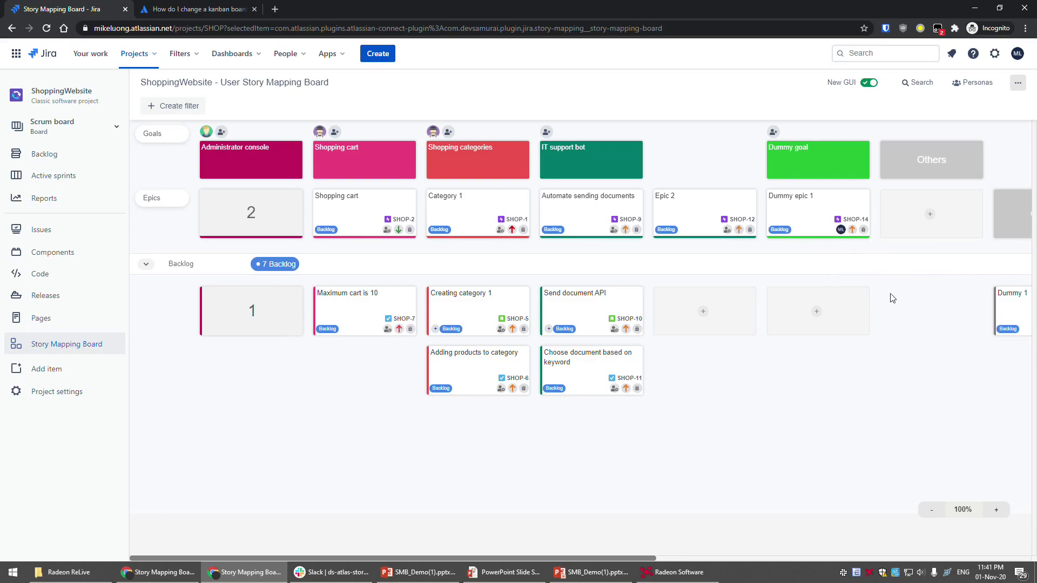
click(853, 230)
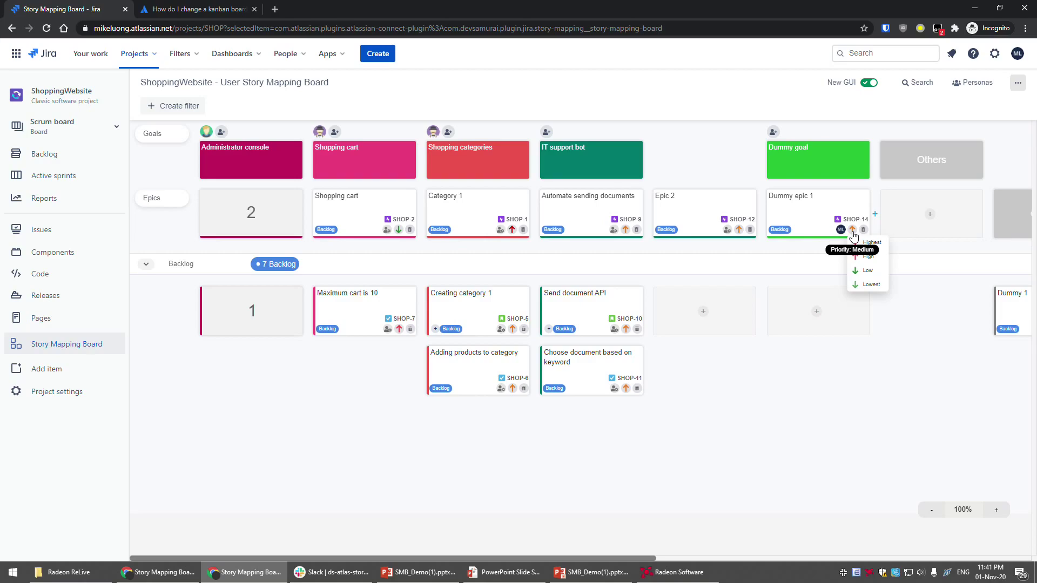
click(877, 271)
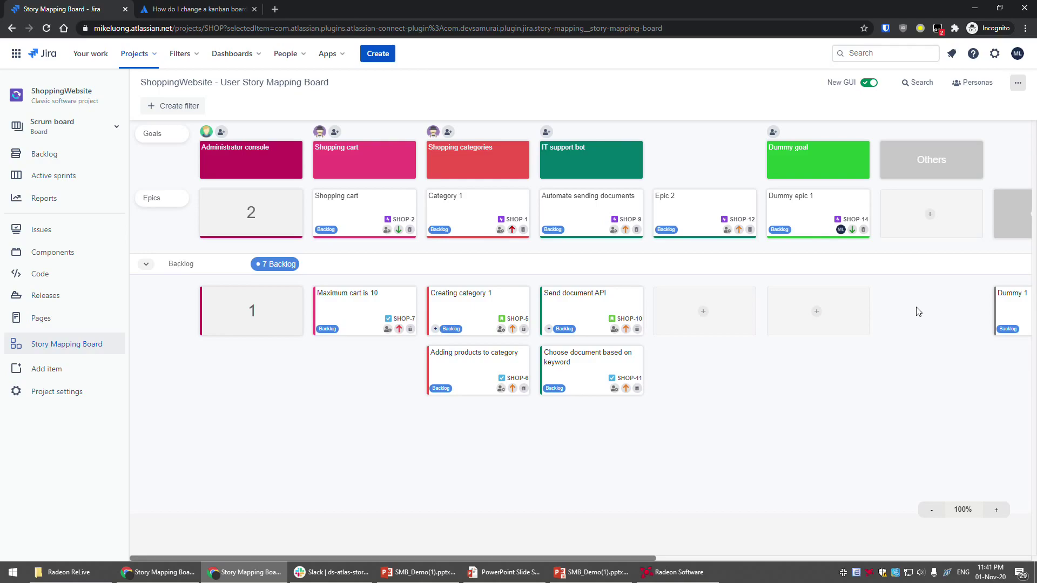
Add a backlog card of type Story named "Story 1" under Dummy epic 1
click(816, 312)
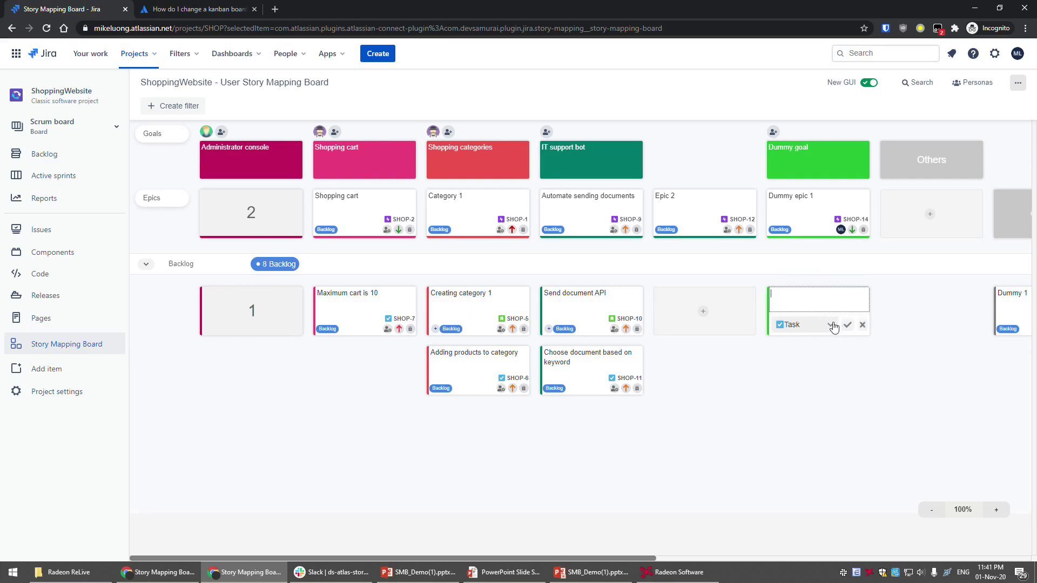
click(816, 325)
click(804, 341)
click(812, 309)
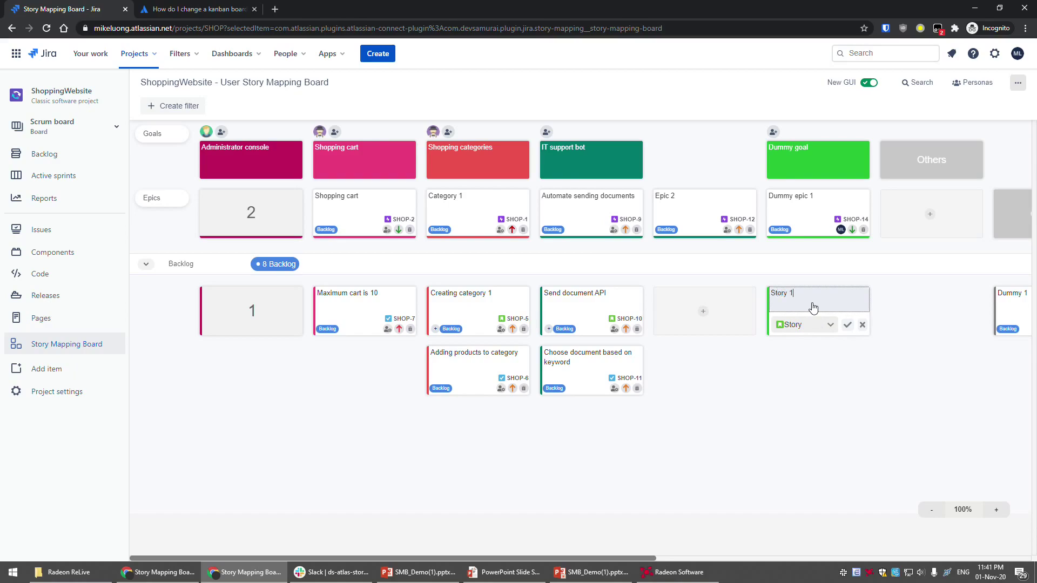
text(Story 1)
click(848, 324)
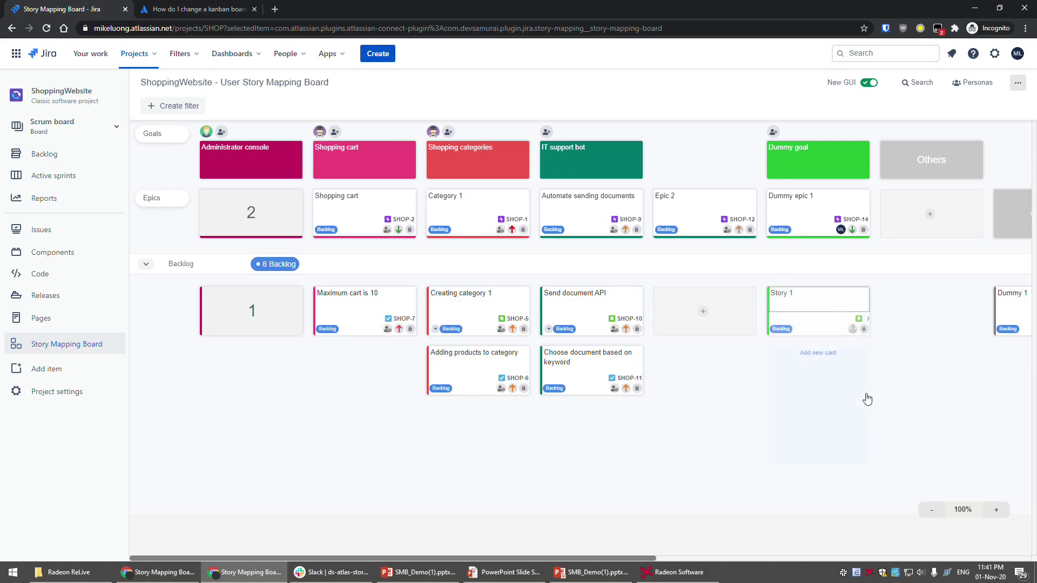
Add a Task card named "Task 1" under Dummy epic 1 and place it above Story 1
mouse_move(834, 378)
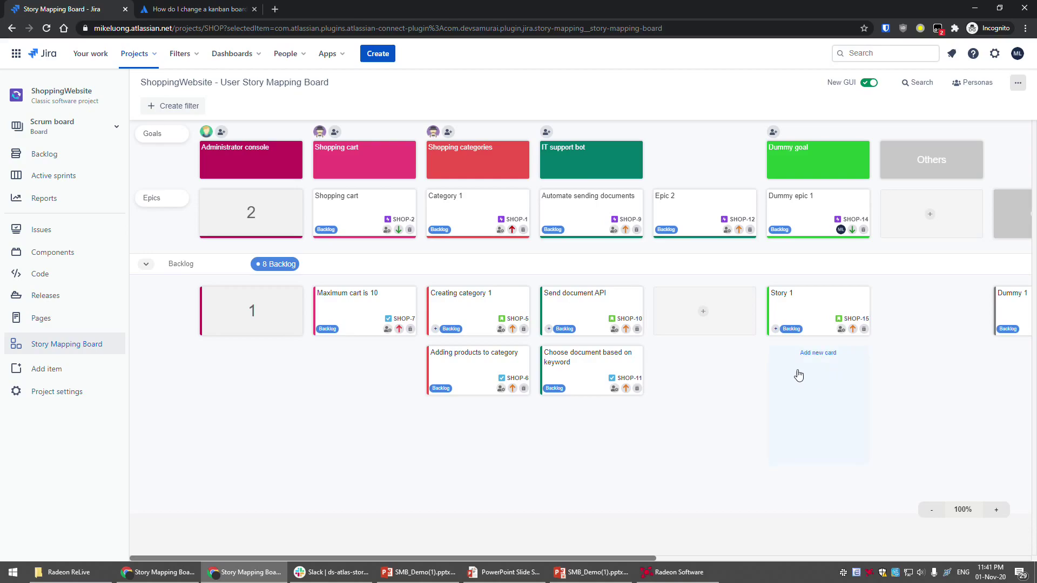
click(827, 377)
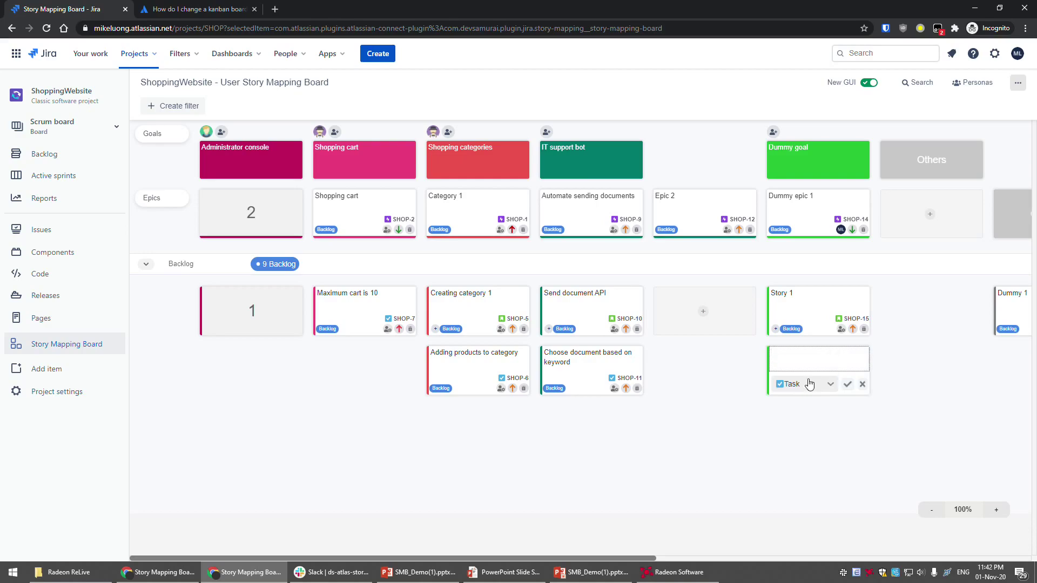
key(Return)
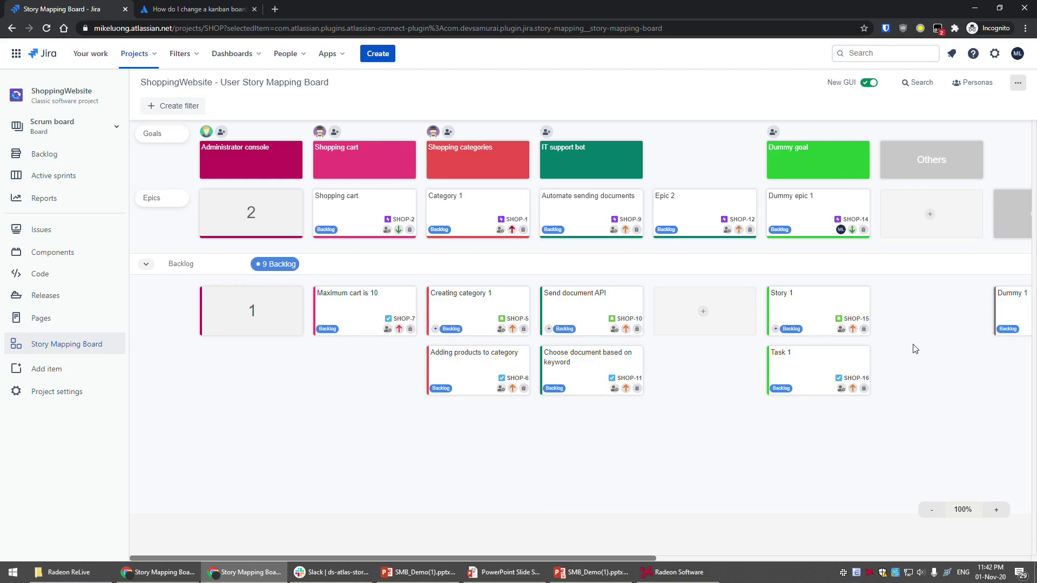
drag(831, 356, 776, 306)
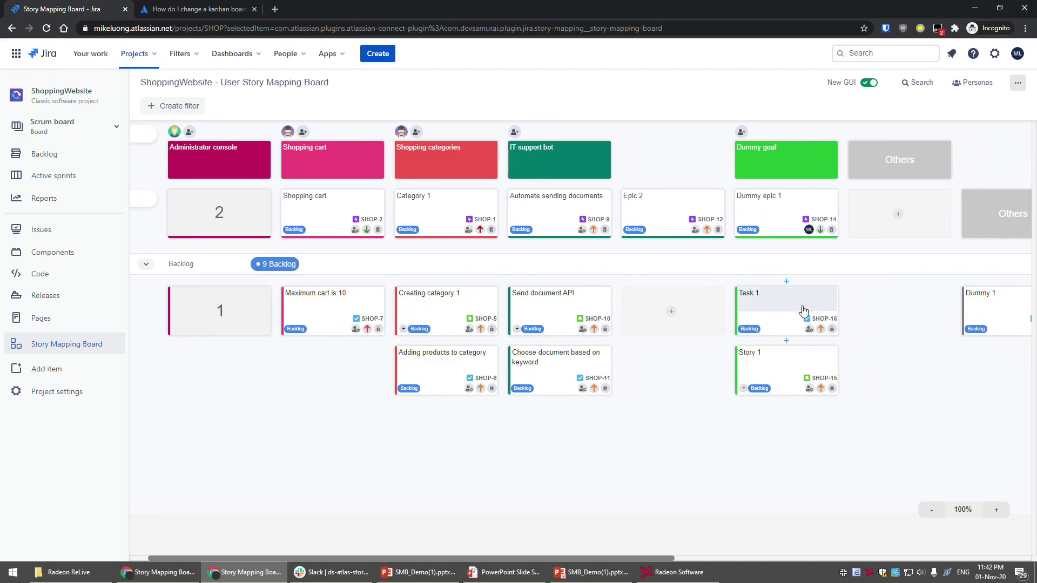
Set Task 1's priority to Highest and lower the priority of Story 1
click(821, 329)
click(827, 356)
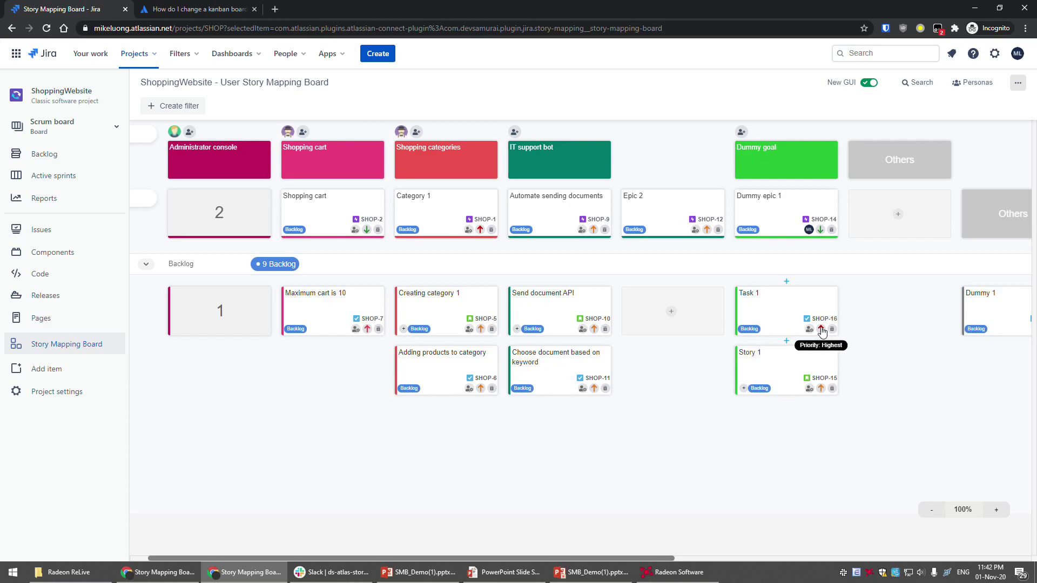
click(821, 388)
click(839, 431)
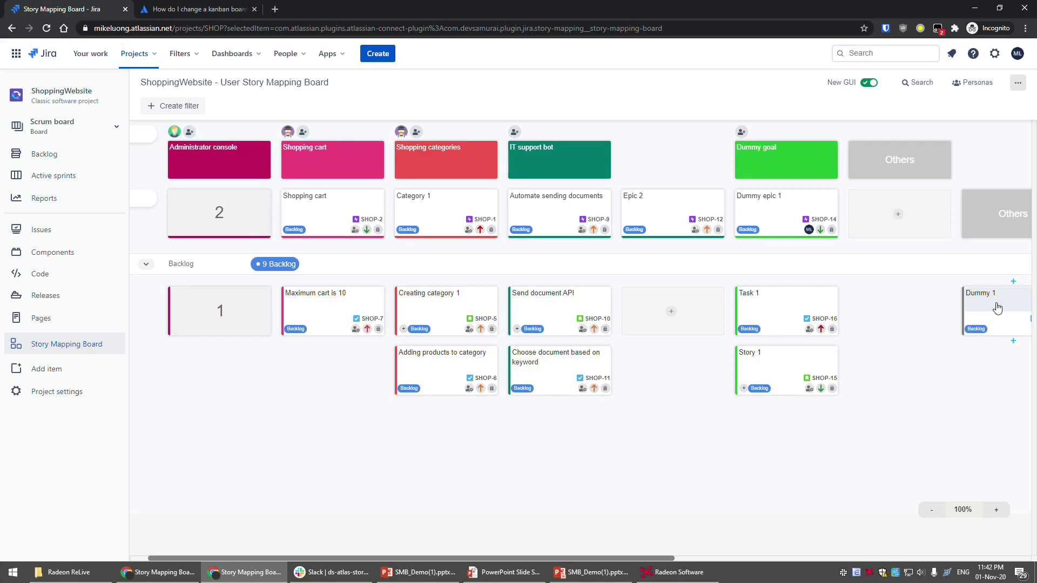
Move the Dummy 1 card from the Others column into the backlog under Epic 2
drag(997, 307, 655, 308)
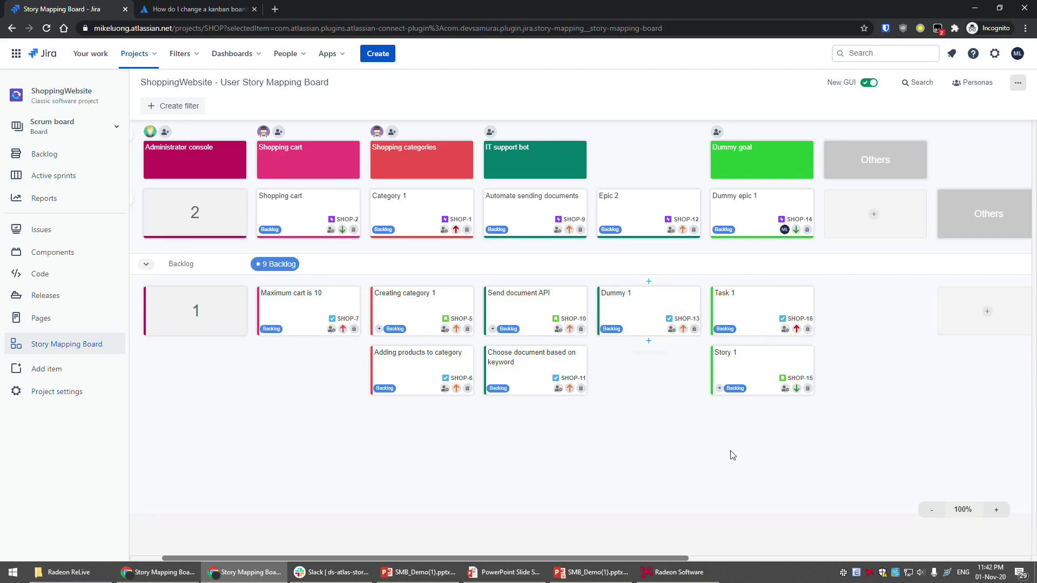
drag(669, 558, 598, 560)
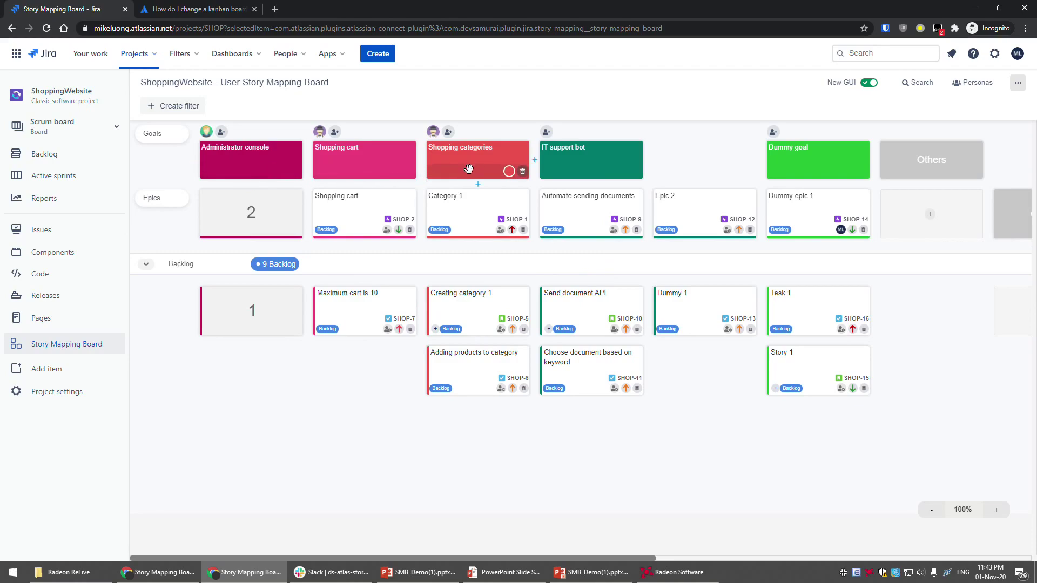
Expand the Administrator console goal to view its epics and cards, and collapse it again
click(296, 172)
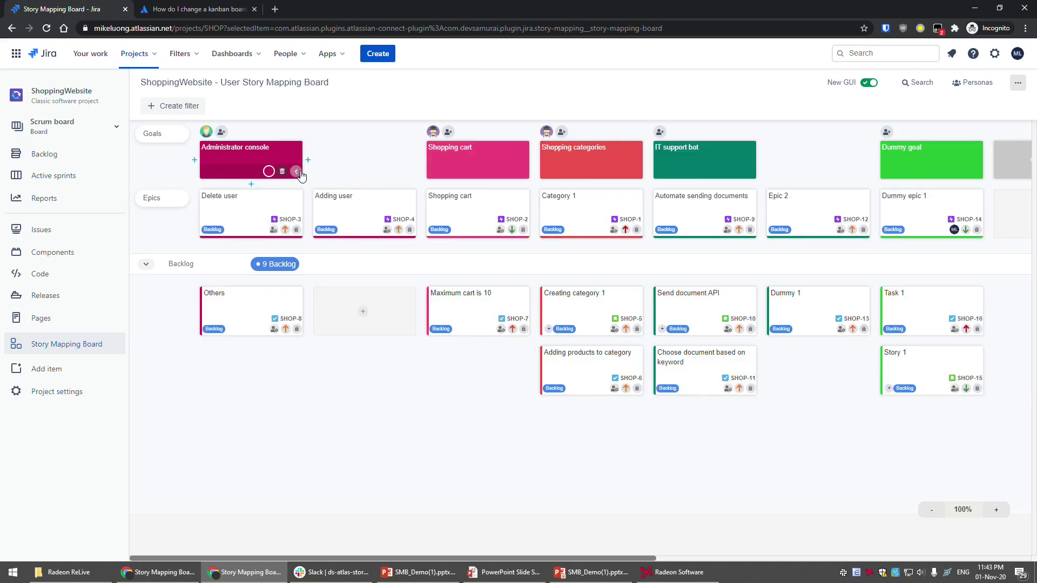
click(296, 171)
click(296, 172)
click(296, 172)
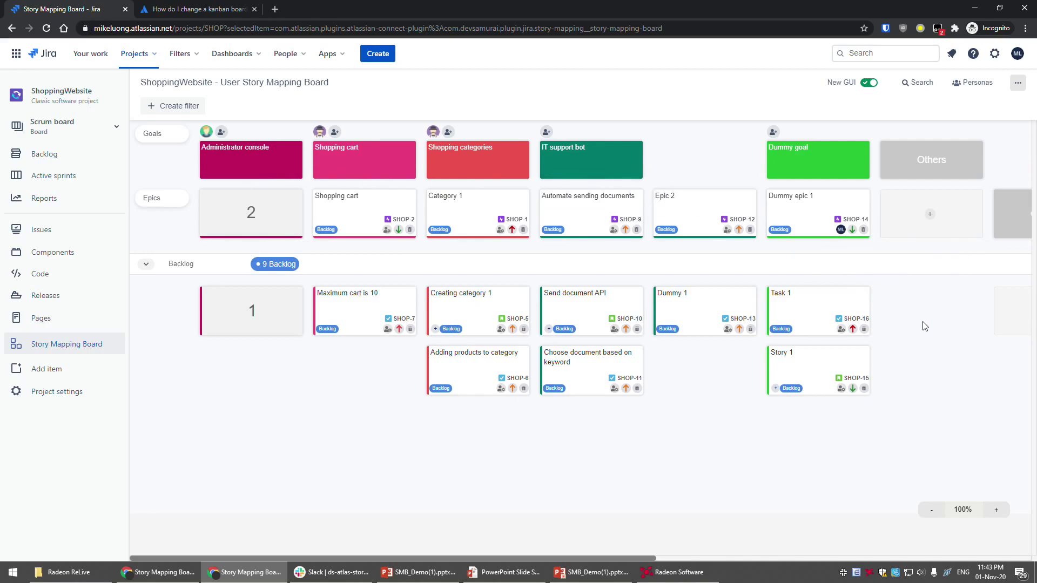
Delete the Dummy goal together with its epic and cards
mouse_move(864, 178)
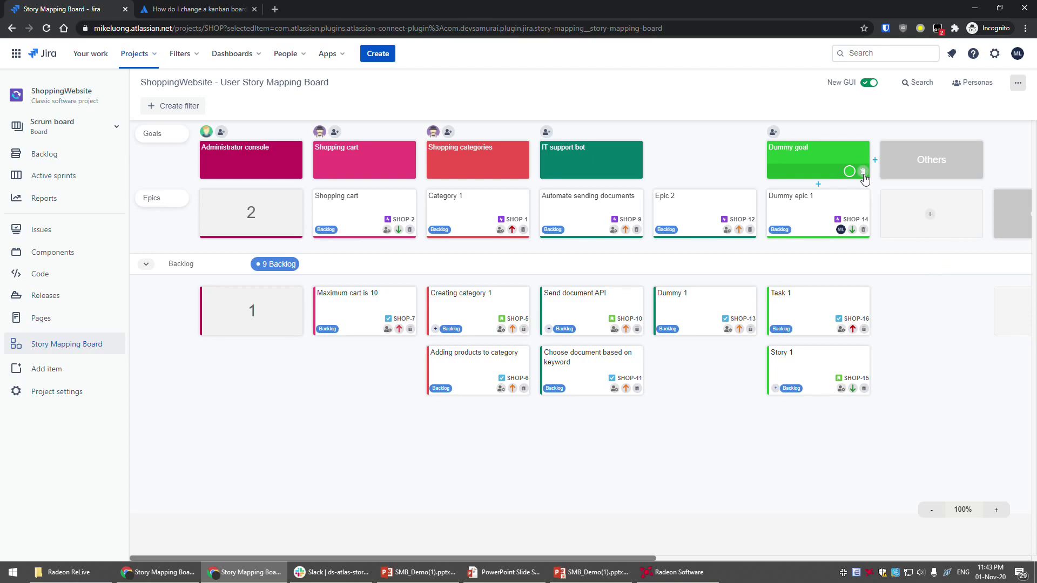
click(863, 172)
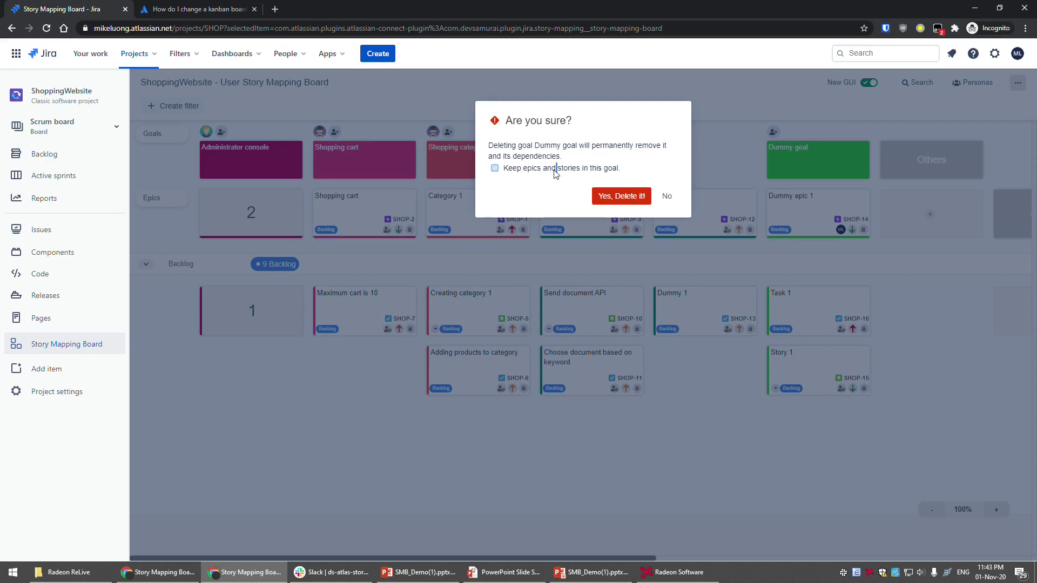
click(556, 170)
click(611, 199)
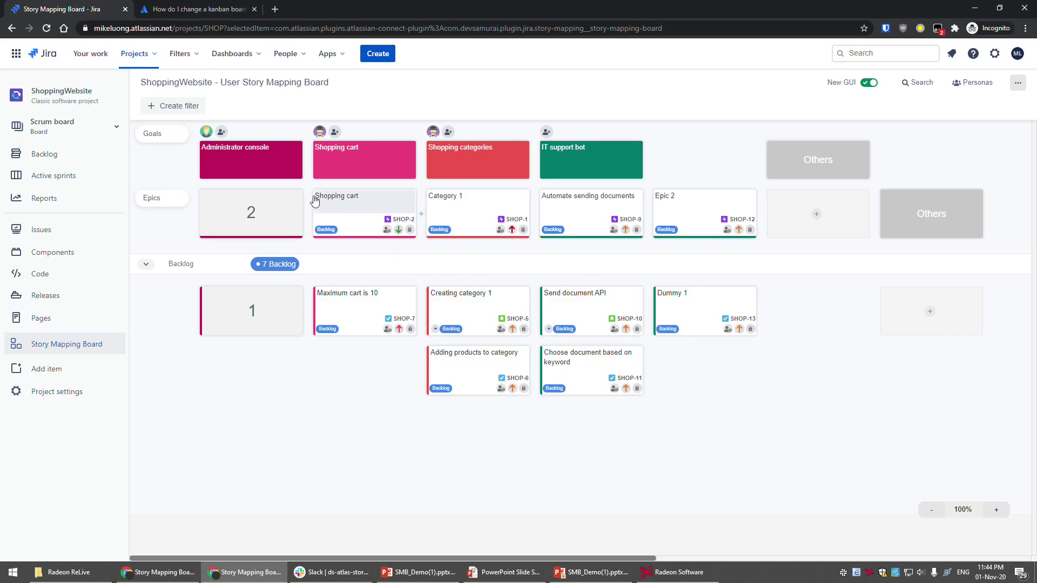
Expand the Administrator console goal and search the board's cards for "category"
click(296, 174)
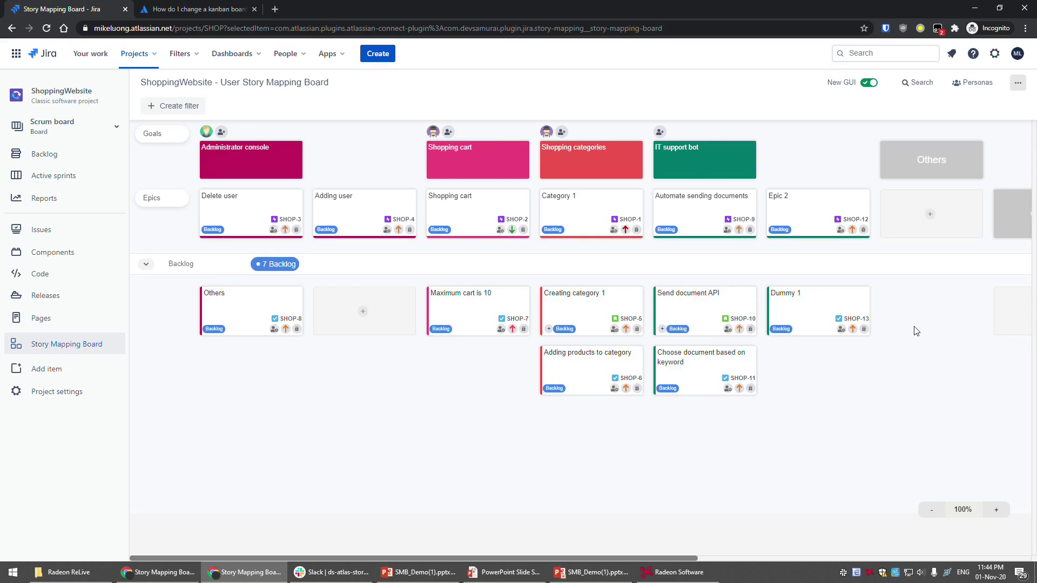
click(921, 84)
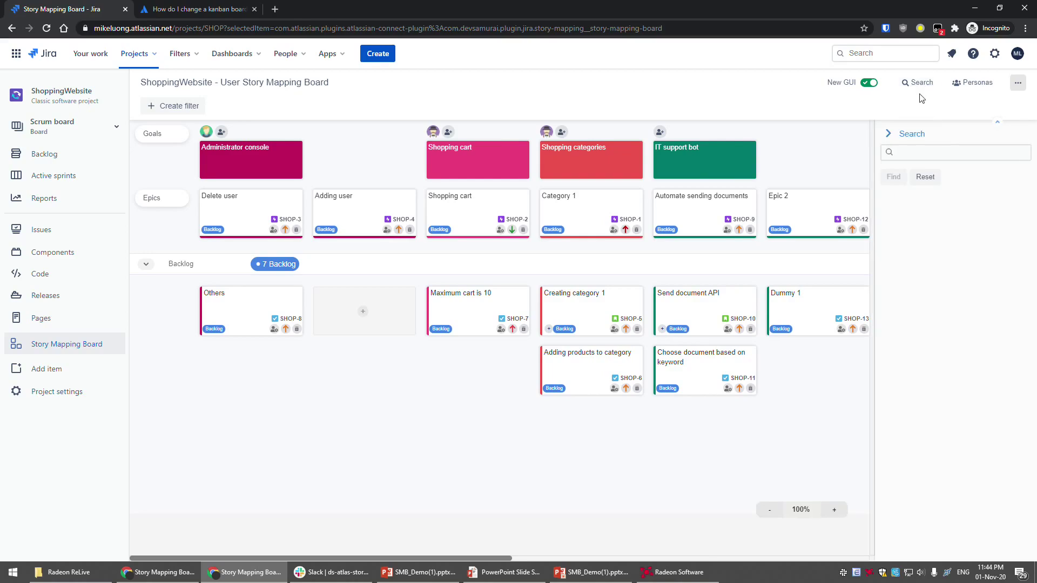
click(949, 154)
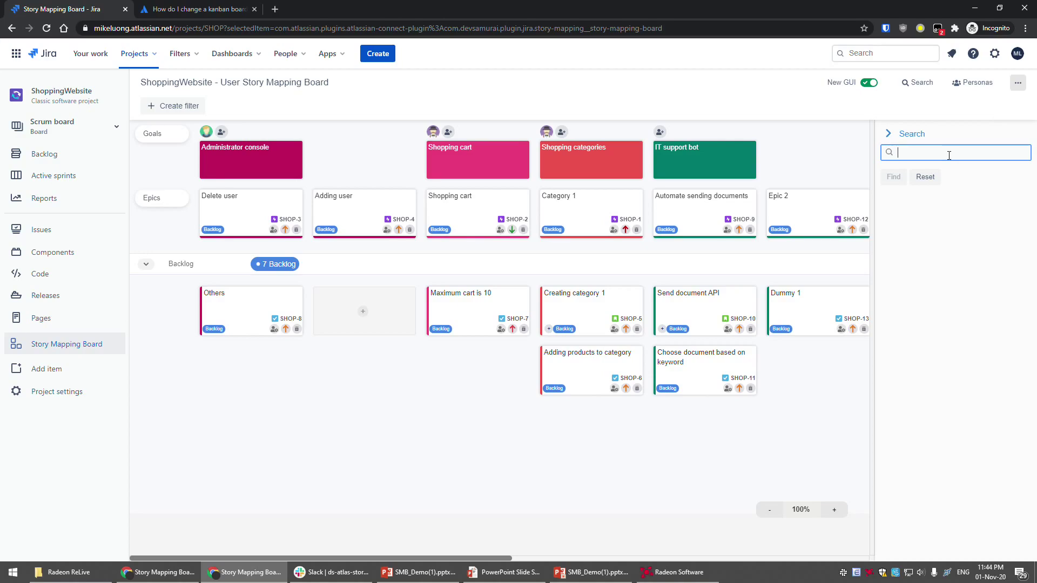
text(category)
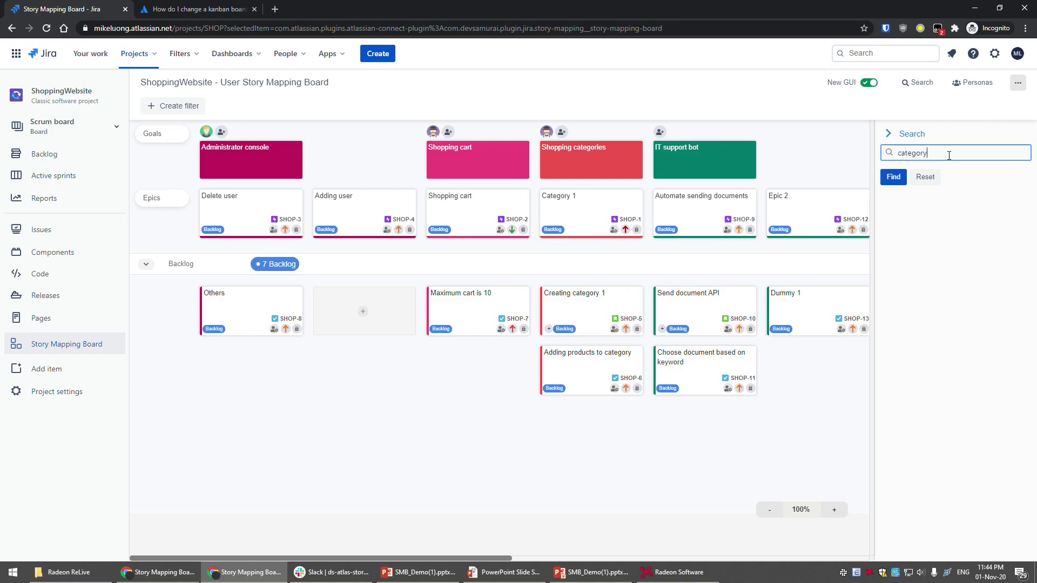
click(895, 176)
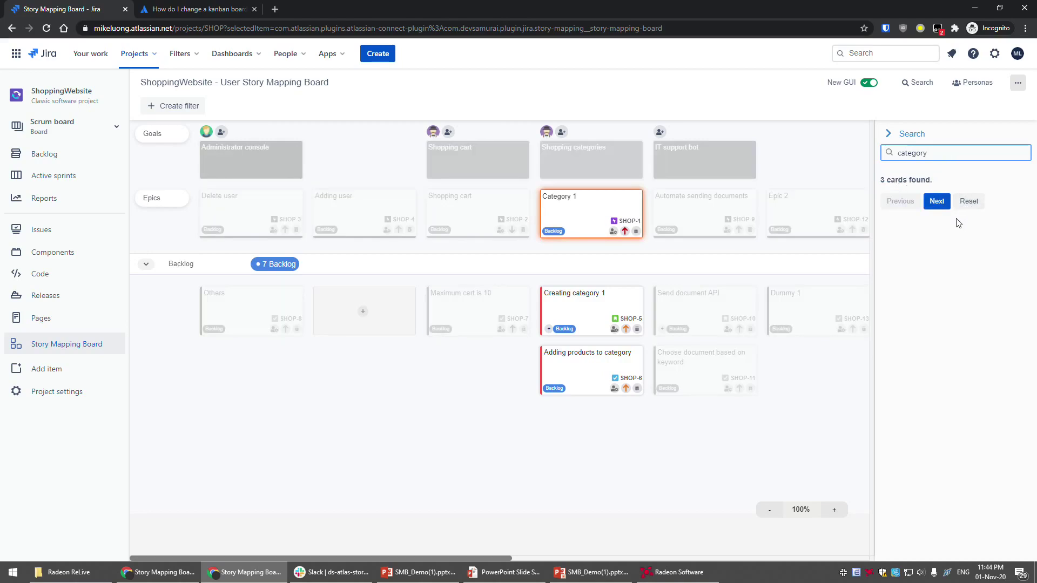
Step forward and backward through the cards matching "category", ending on the last match
click(939, 205)
click(939, 202)
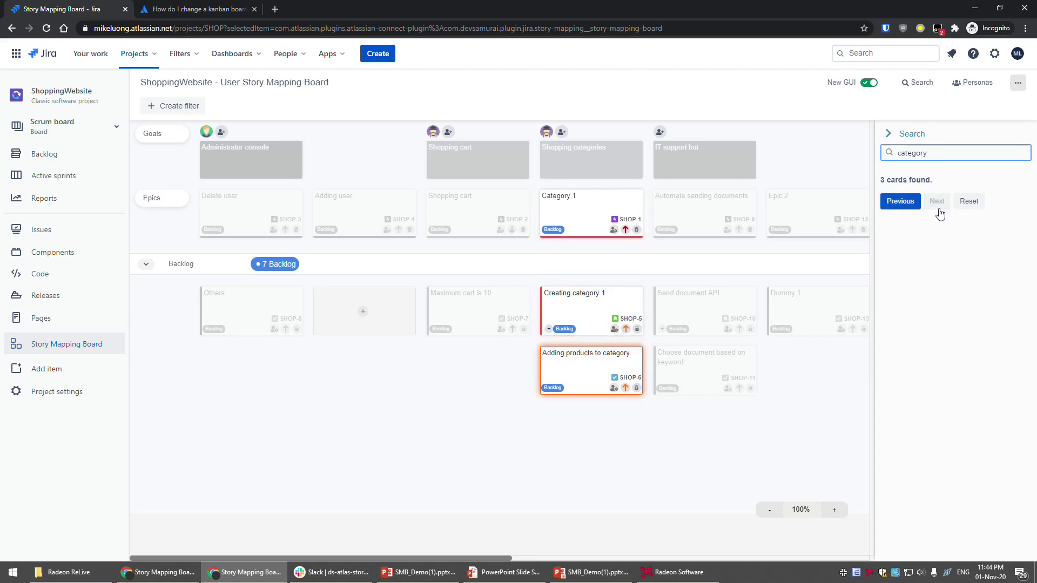
click(898, 204)
click(900, 202)
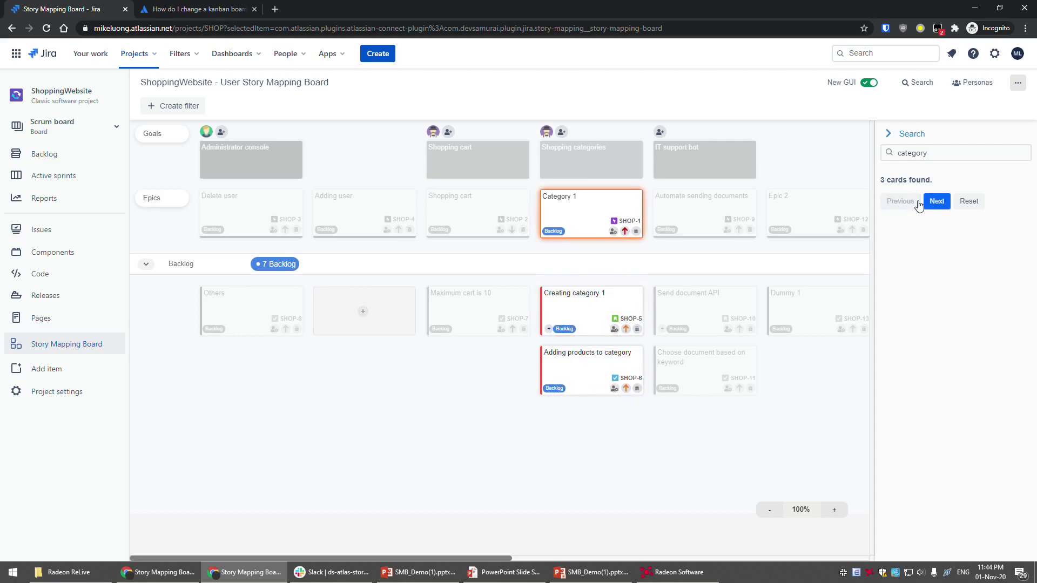
click(939, 208)
click(939, 207)
click(901, 204)
click(901, 204)
click(936, 203)
click(937, 205)
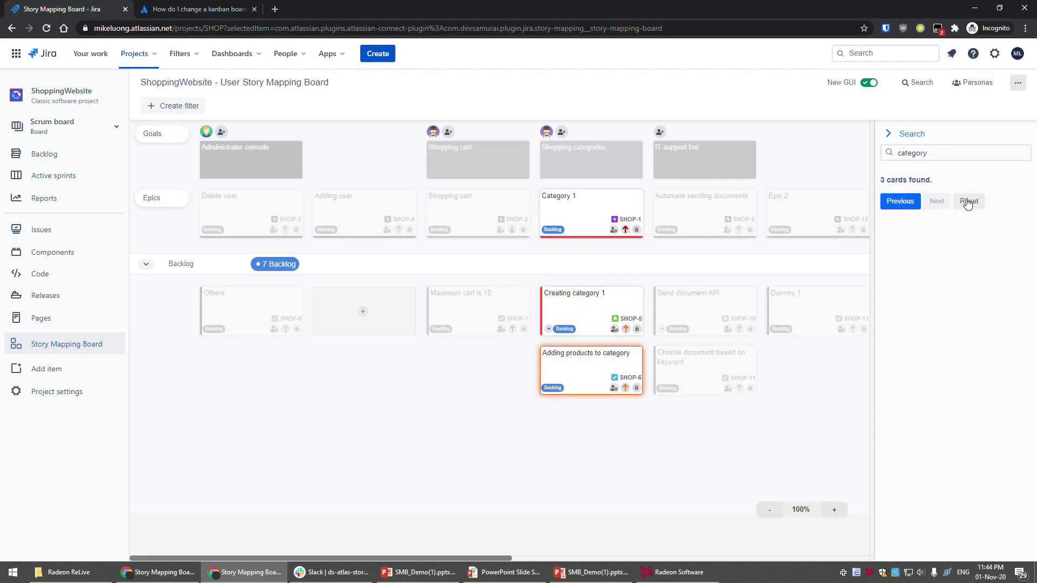
Reset the card search and close the search pane to restore the full board
click(970, 202)
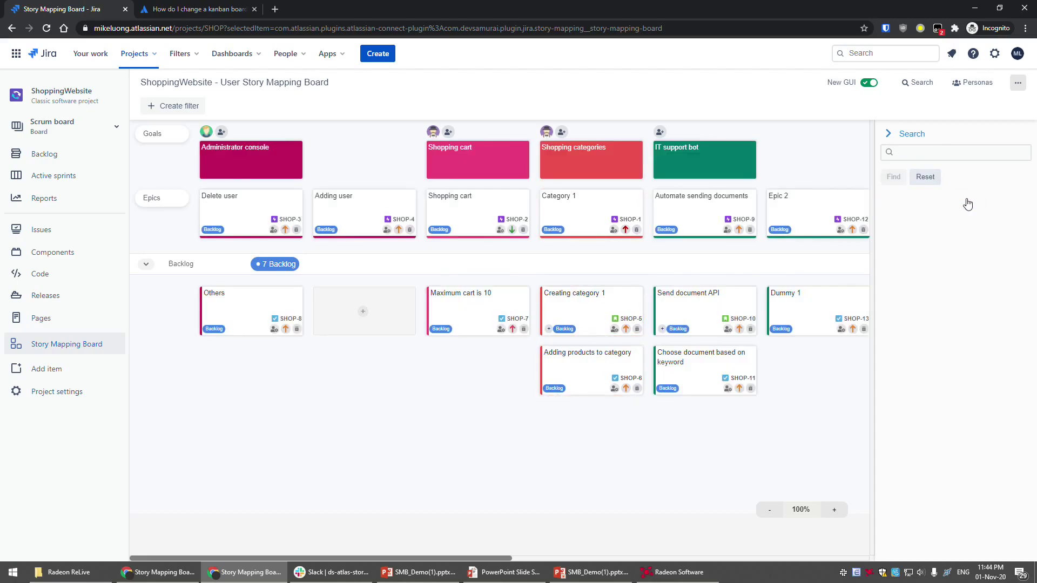
click(889, 133)
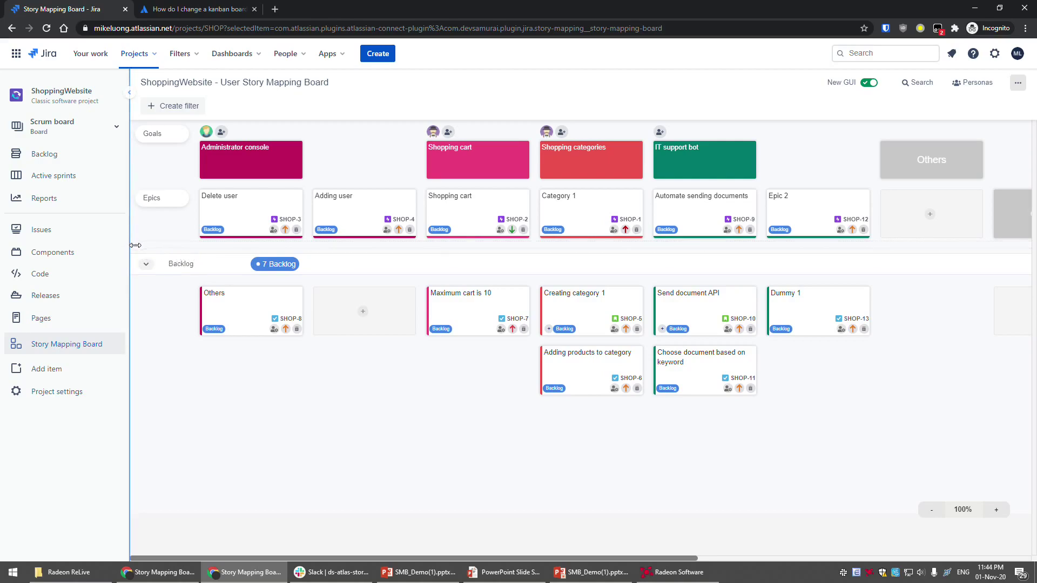
Create Sprint 1 above the backlog, running from 2020-11-01 to 2020-11-07, with the goal "Complete 1 feature"
click(176, 250)
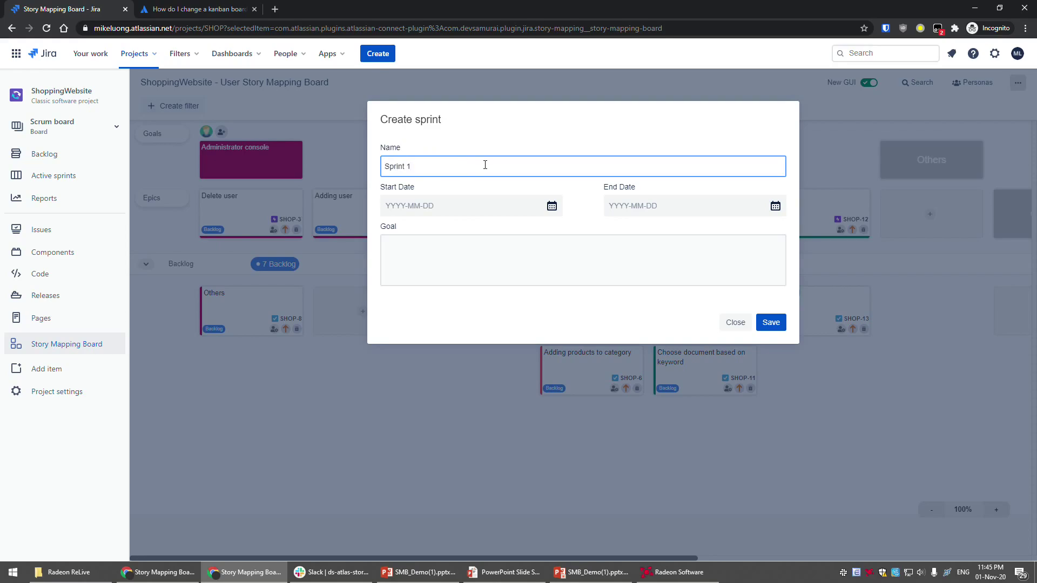
click(552, 205)
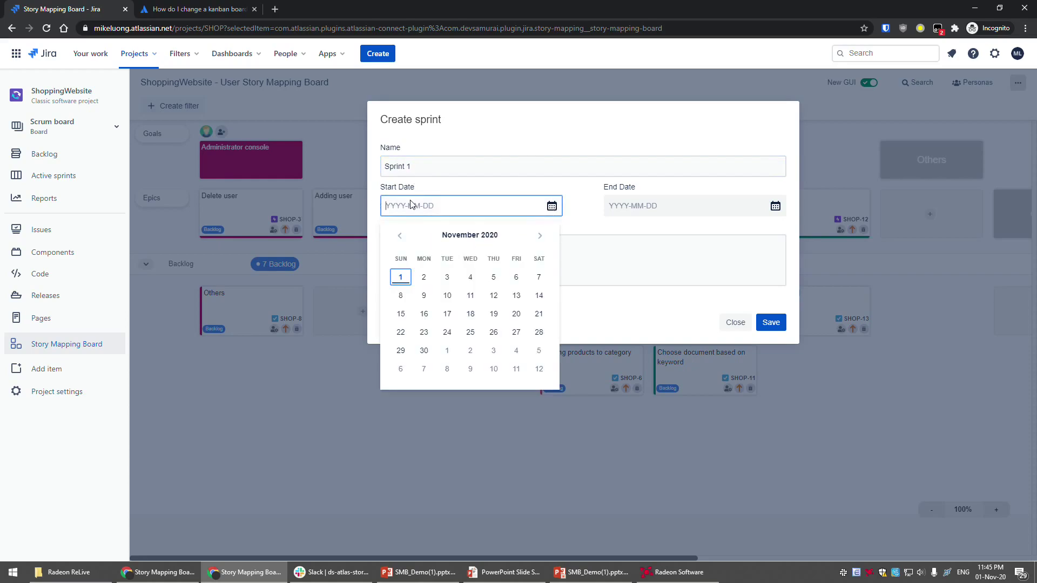
click(400, 277)
click(752, 210)
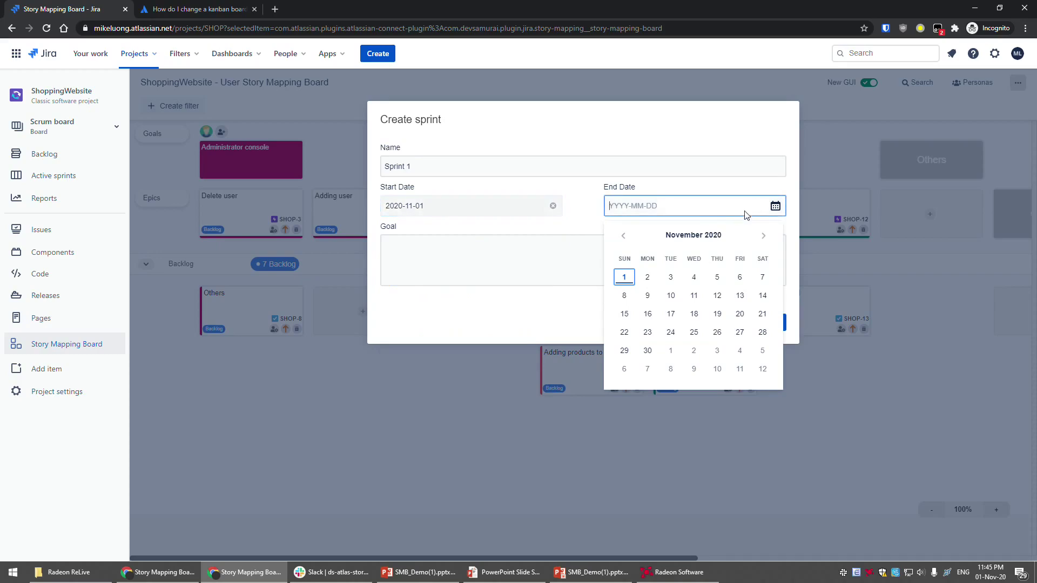
click(762, 277)
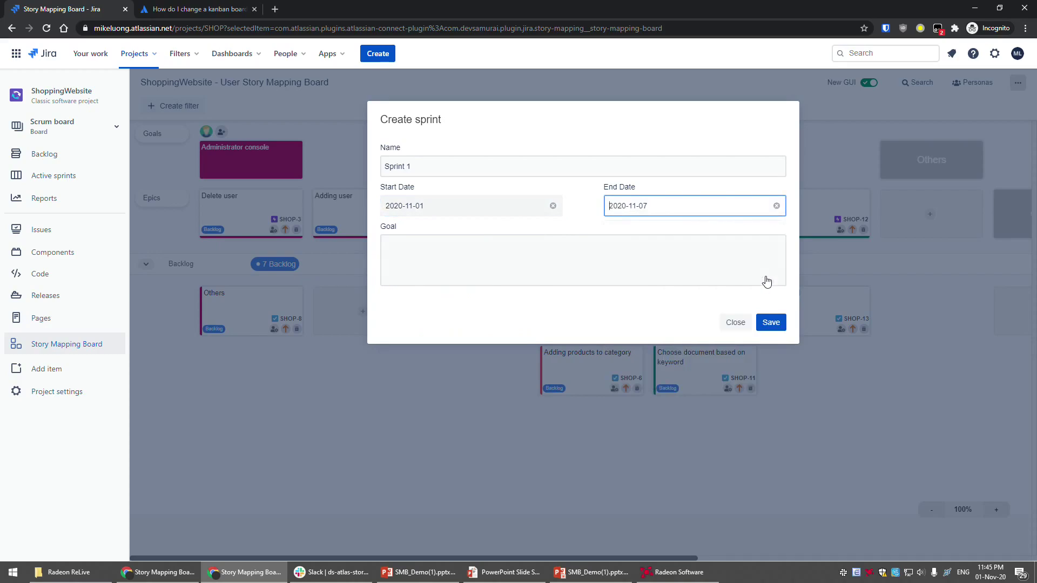
click(746, 278)
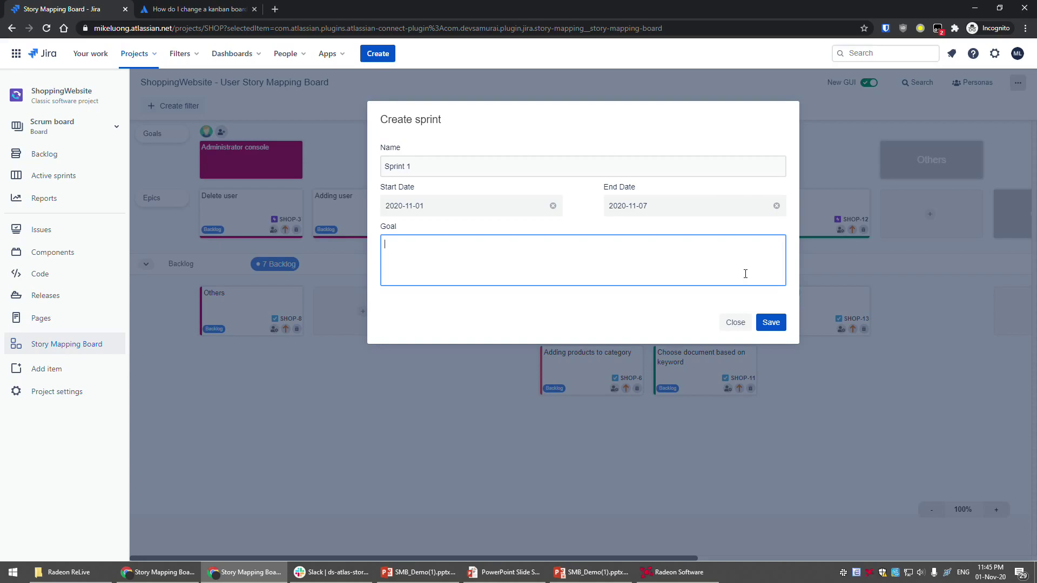
text(Complete 1 feature)
click(771, 323)
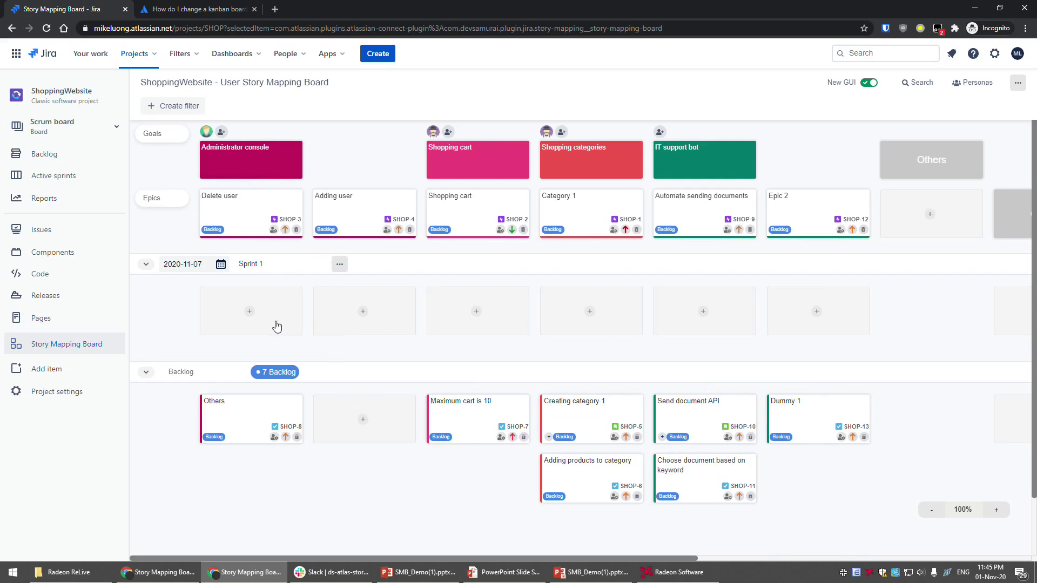
Move the Creating category 1, Send document API and Choose document based on keyword cards from the backlog into Sprint 1
drag(250, 400, 246, 330)
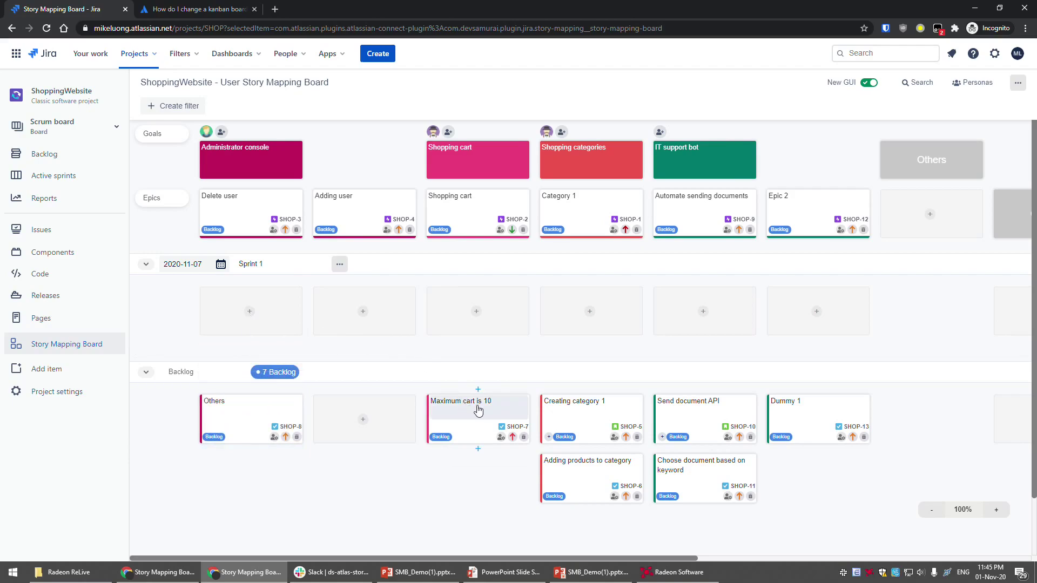
drag(580, 409, 590, 297)
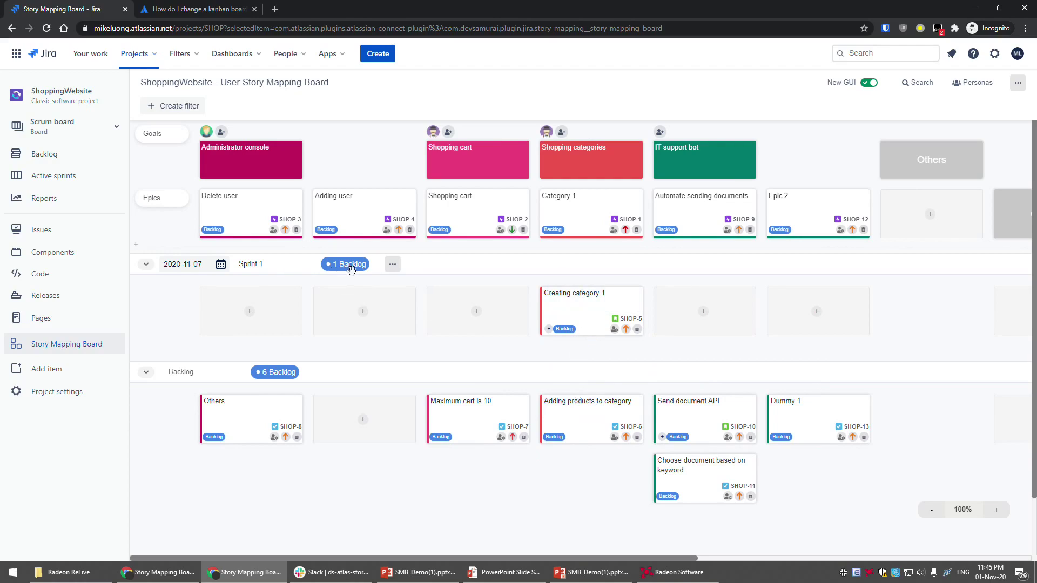
drag(705, 418, 700, 308)
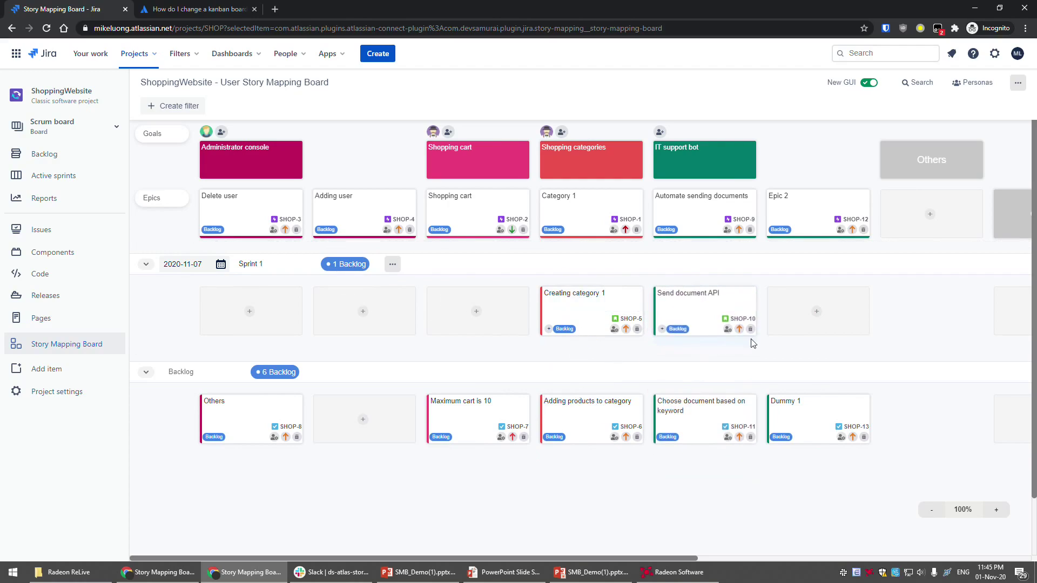
drag(694, 420, 700, 363)
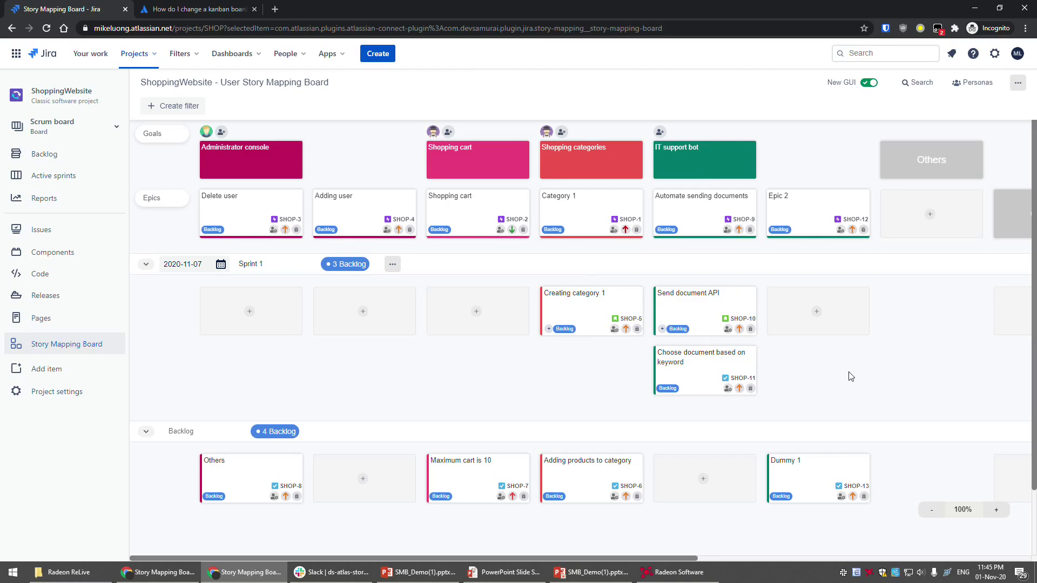
Review Sprint 1's editable details and its end-date calendar, and close both without changing anything
click(392, 264)
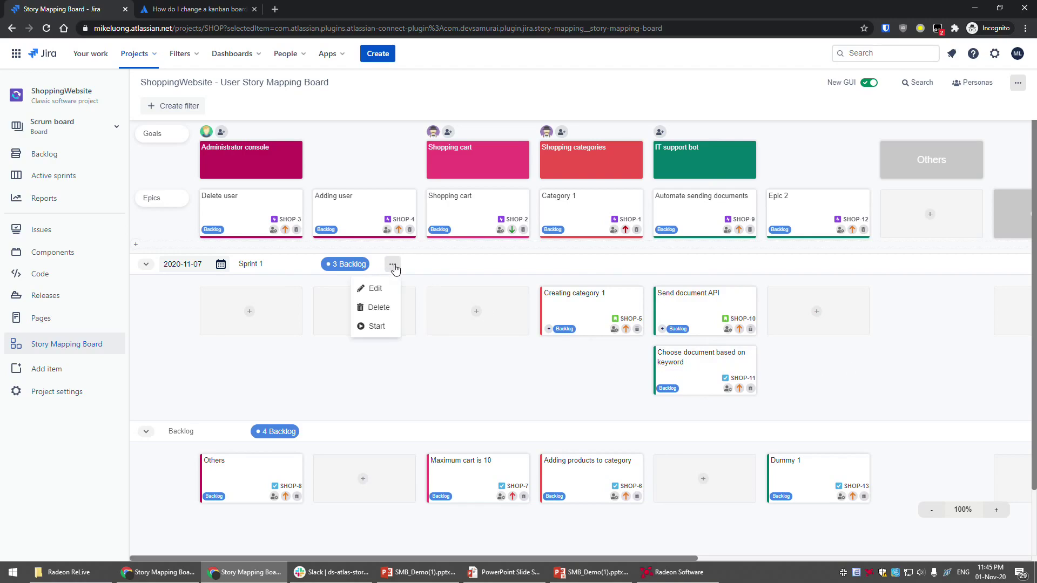
click(373, 289)
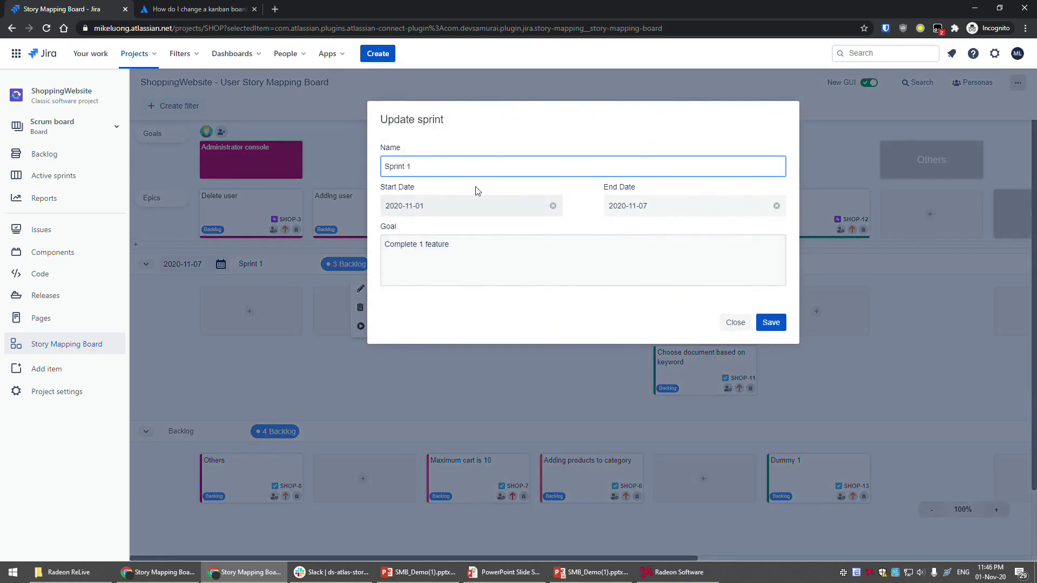
drag(385, 172, 383, 171)
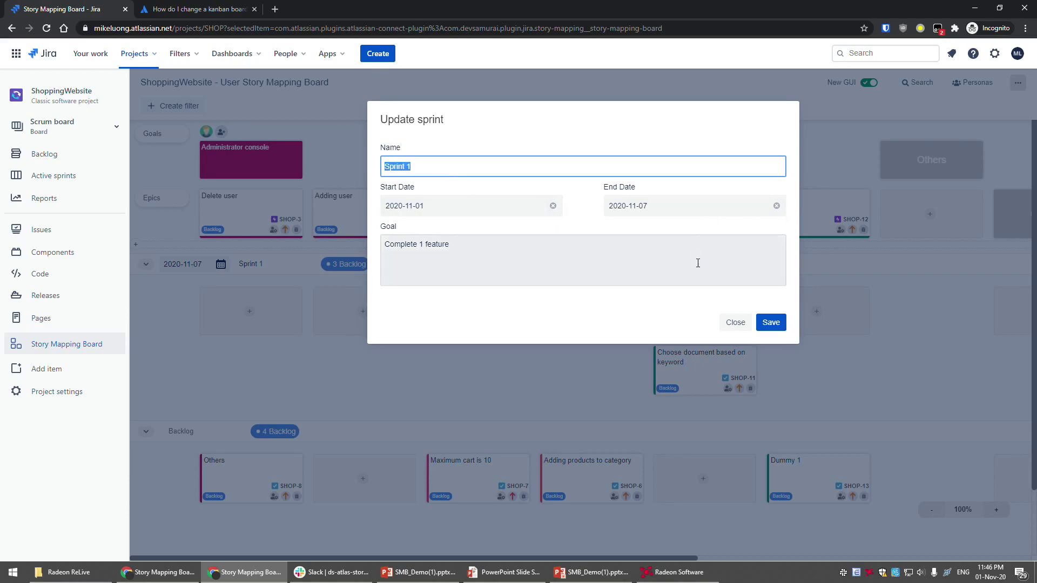
click(735, 323)
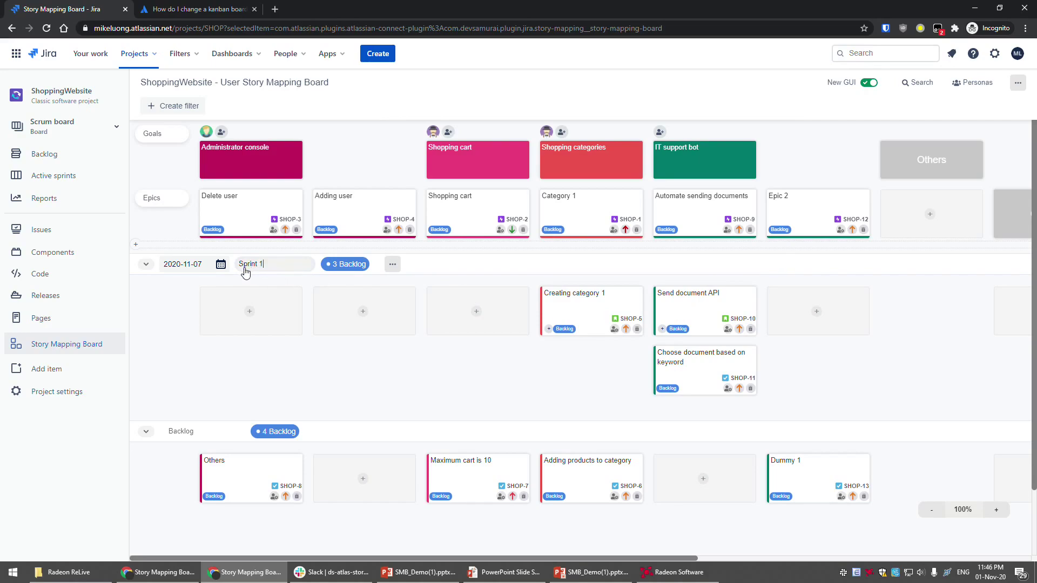
click(221, 265)
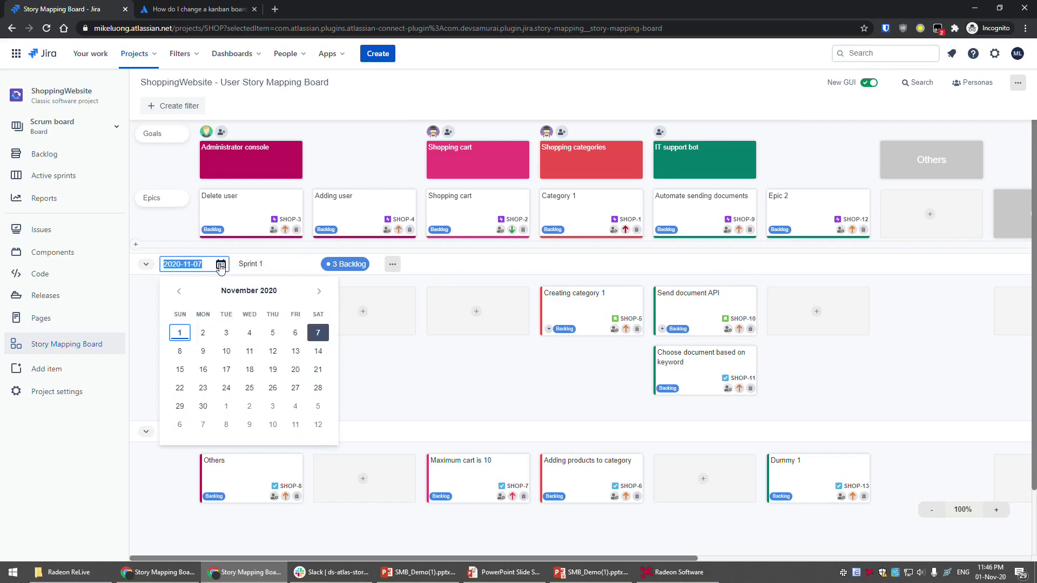
click(553, 381)
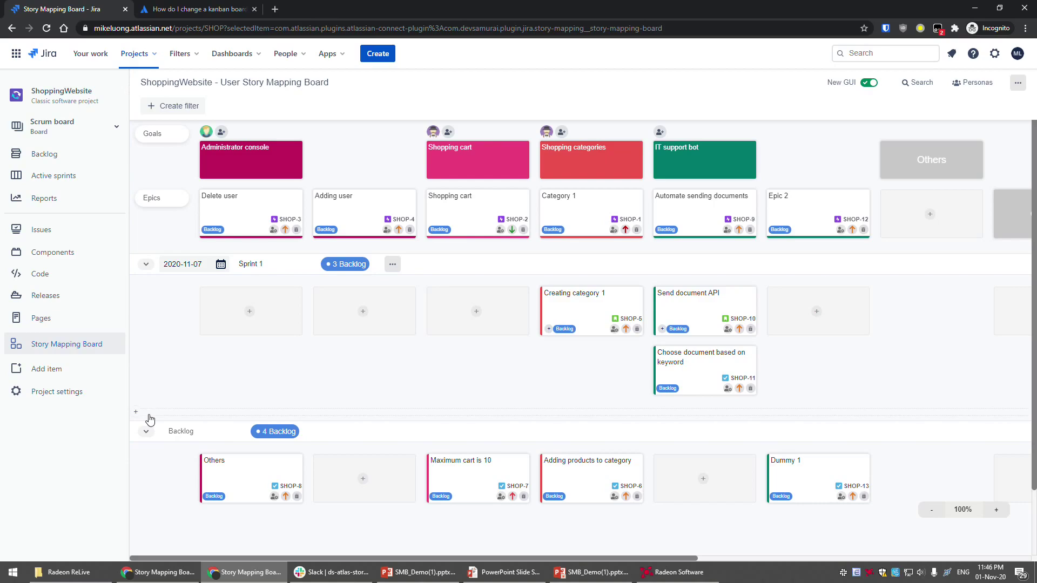
Create Sprint 2 below Sprint 1, running from 2020-11-08 to 2020-11-14
click(139, 413)
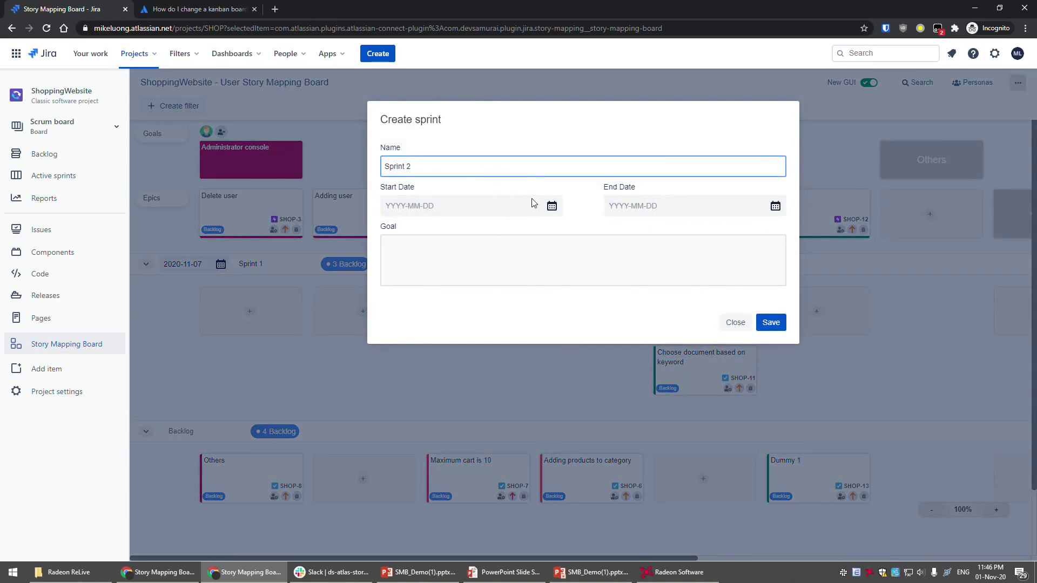
click(551, 206)
click(402, 297)
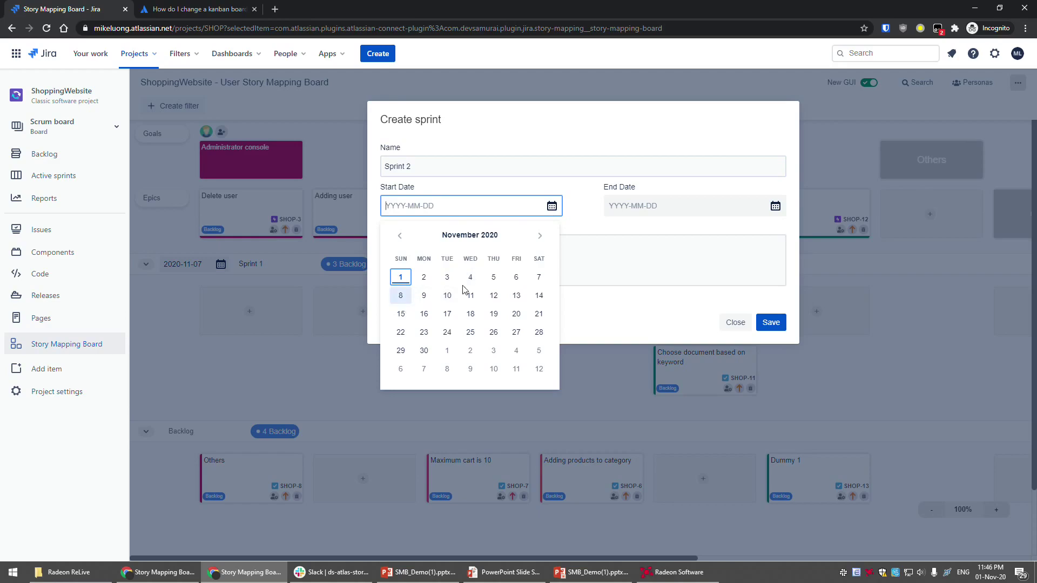
click(738, 203)
click(761, 296)
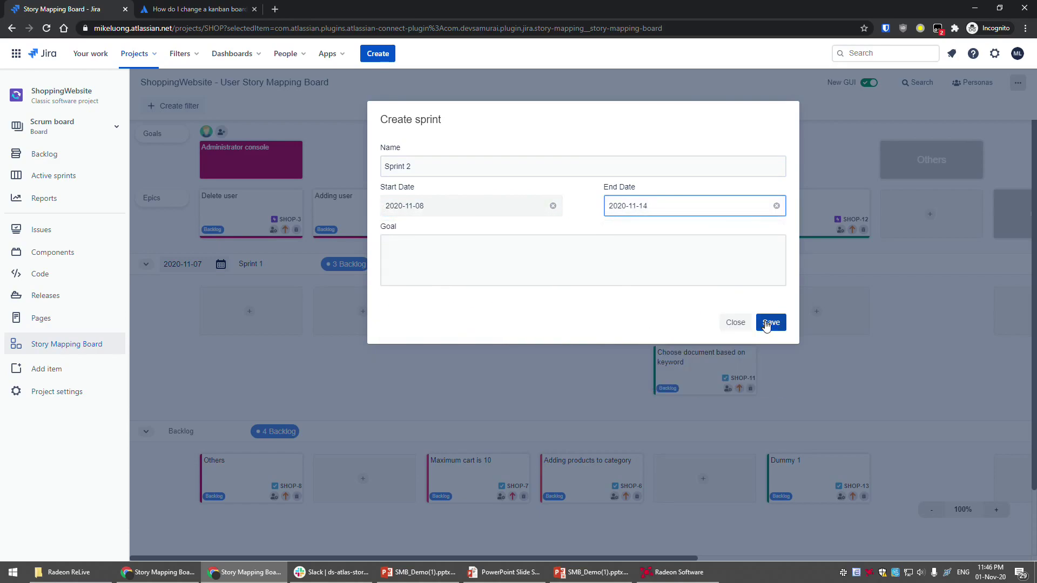
click(766, 323)
Move the Adding products to category and Maximum cart is 10 cards from the backlog into Sprint 2
drag(556, 424, 561, 327)
drag(486, 416, 485, 310)
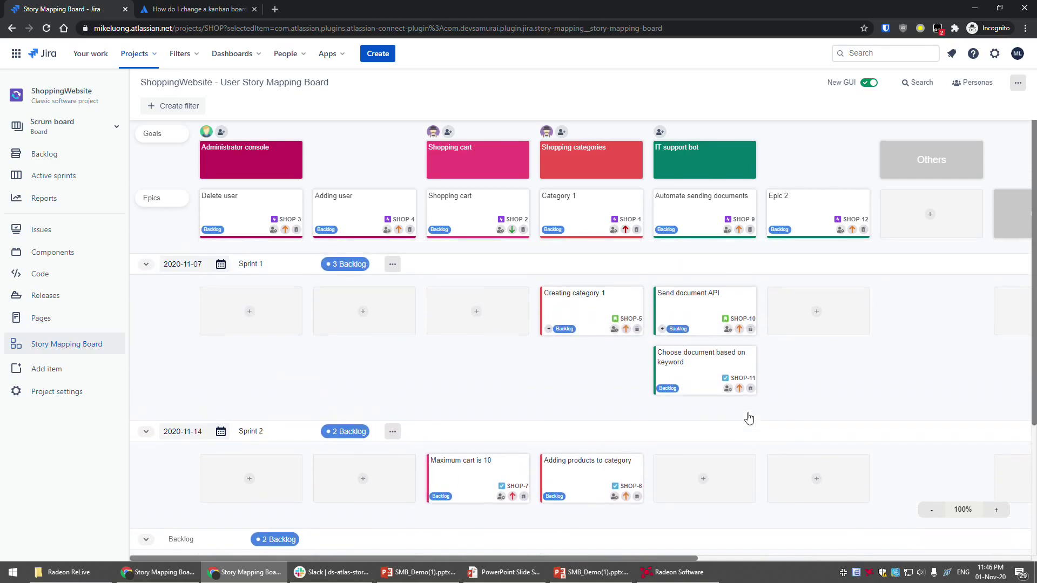
Collapse the Sprint 2 row, and collapse and re-expand the Sprint 1 row, leaving Sprint 1 expanded
click(146, 432)
click(145, 264)
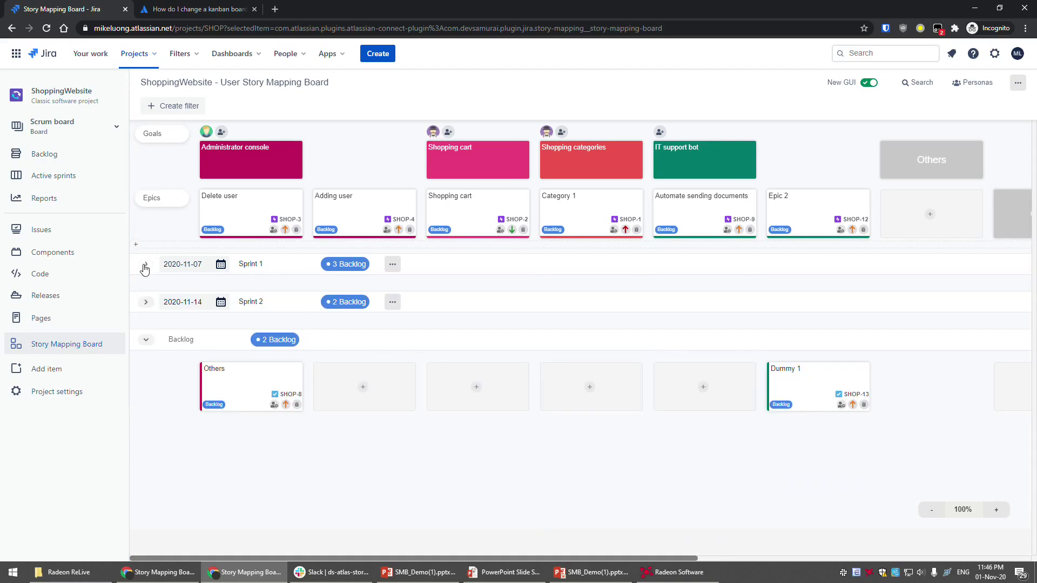
click(145, 265)
click(145, 264)
click(145, 265)
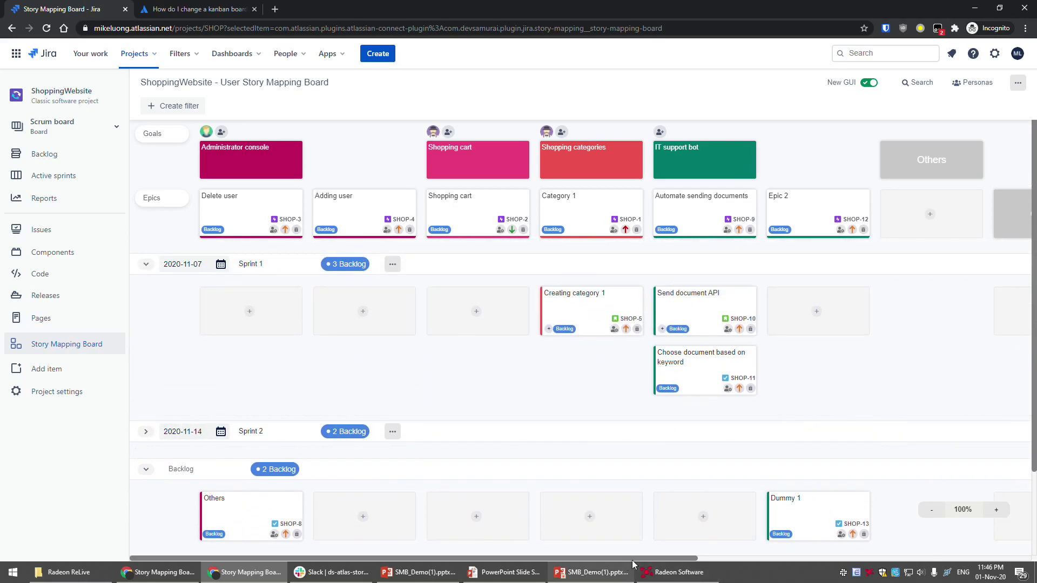
drag(672, 556, 706, 531)
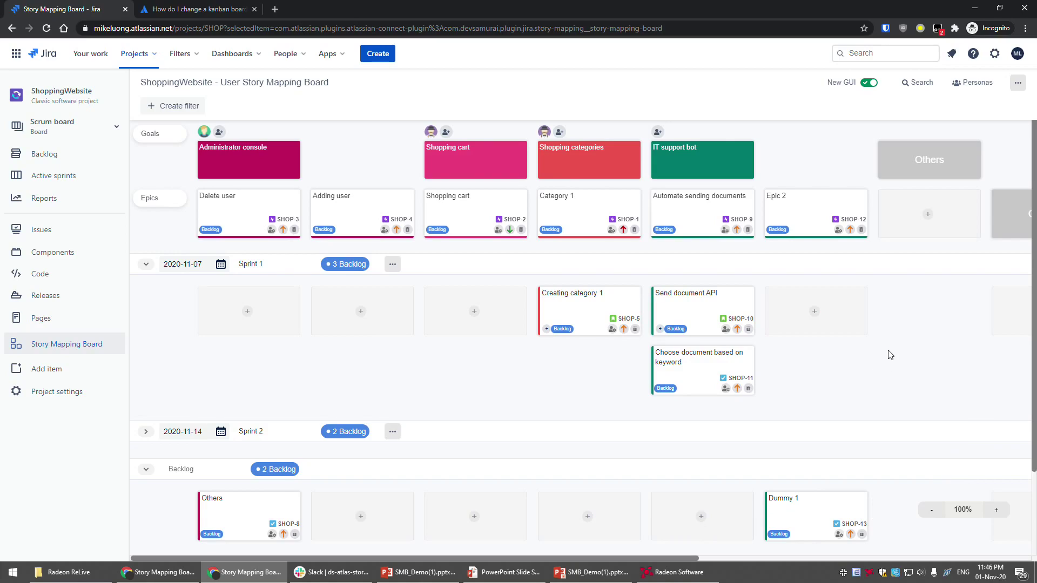
click(188, 107)
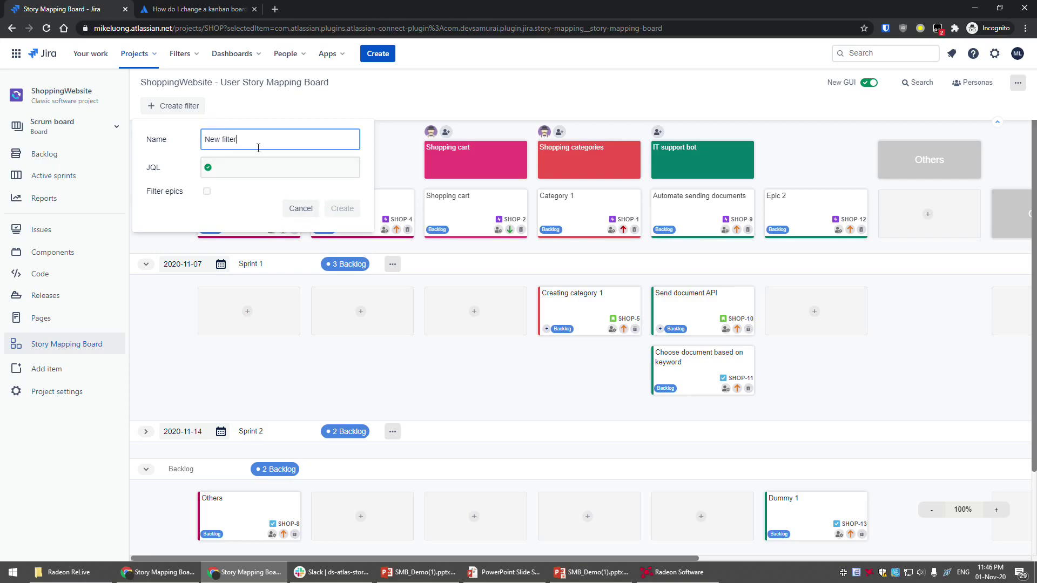
key(Escape)
key(Return)
click(207, 191)
key(Escape)
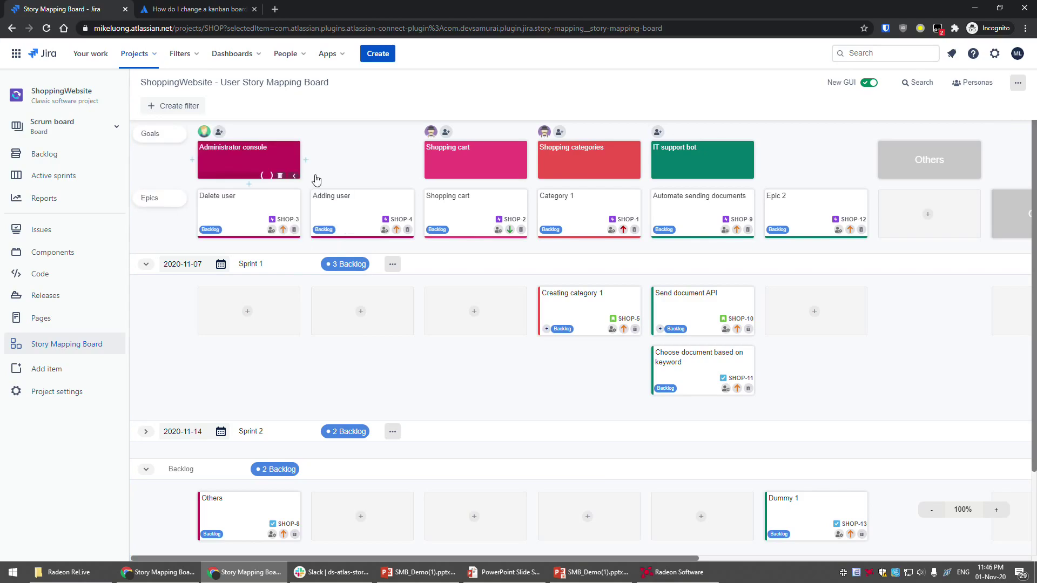
Create a board filter named "category" with the JQL summary ~ "category"
click(179, 109)
drag(243, 136, 201, 134)
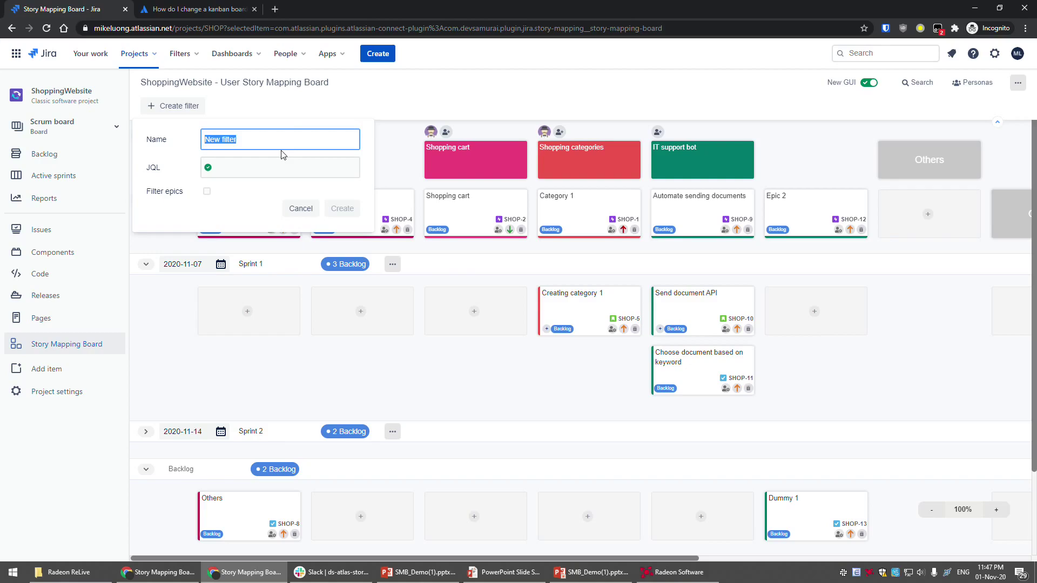
text(ce)
click(287, 162)
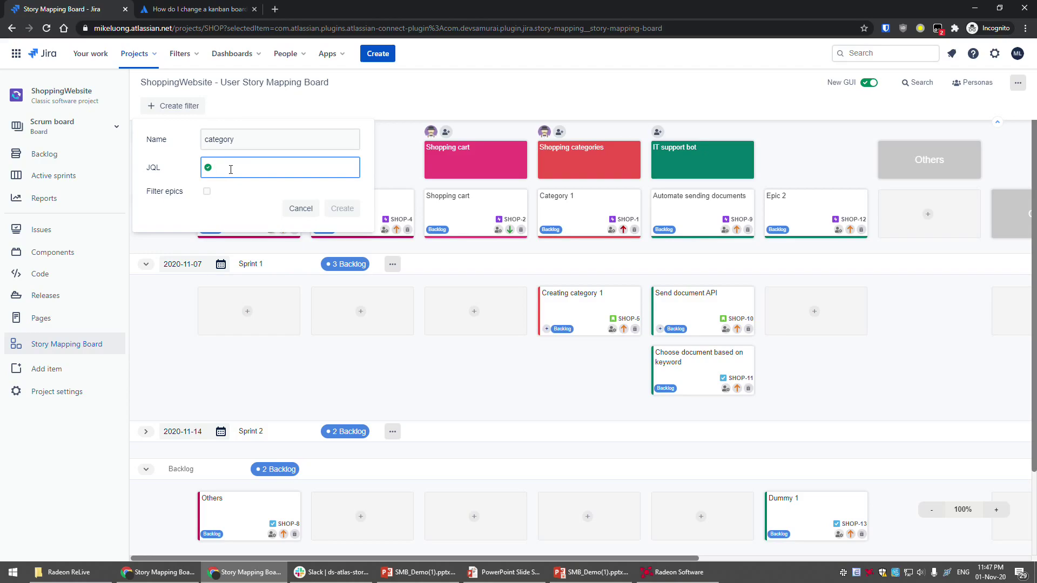
text(su)
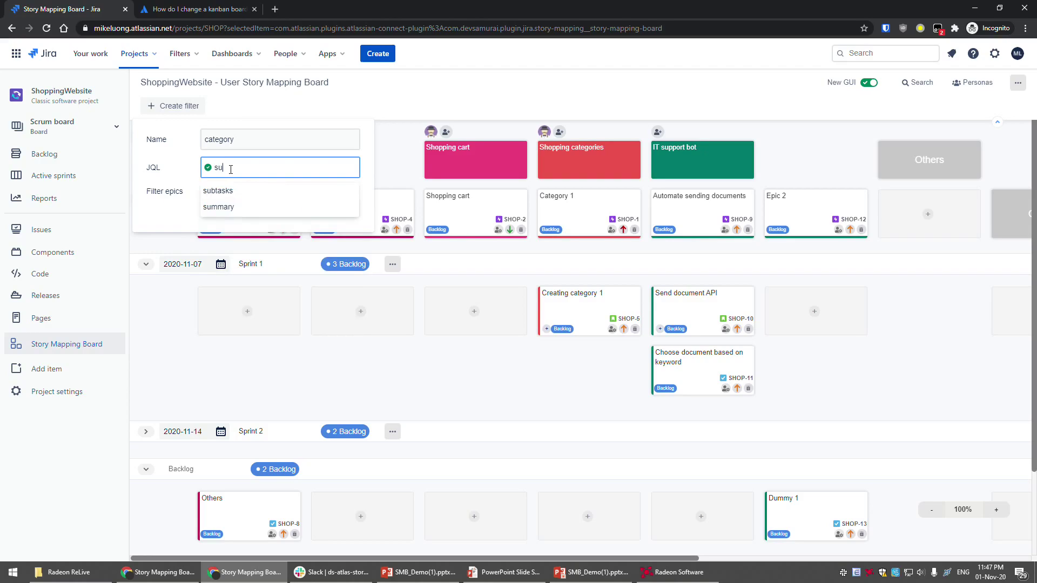
click(222, 208)
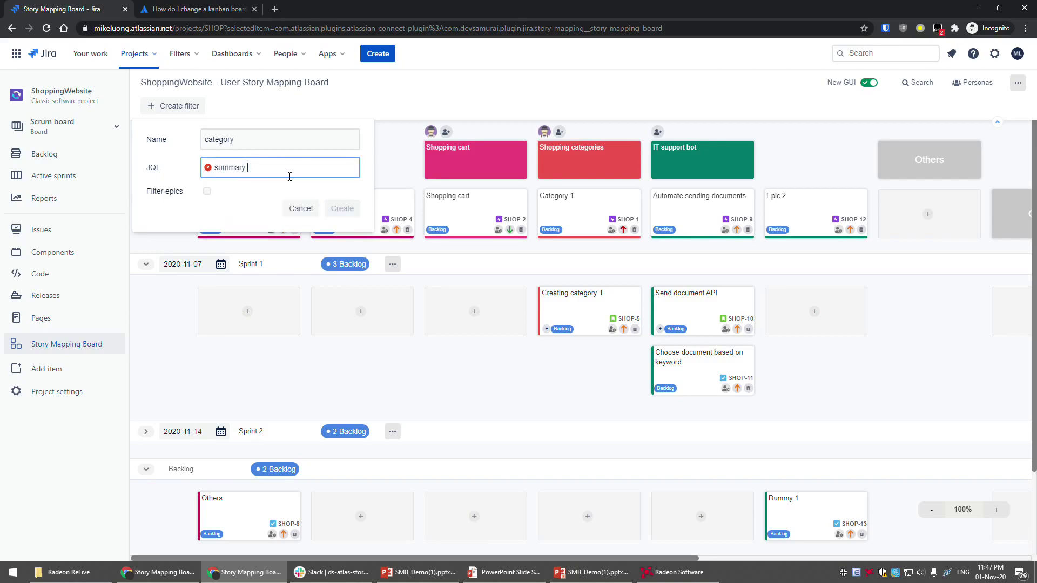
text(~ ")
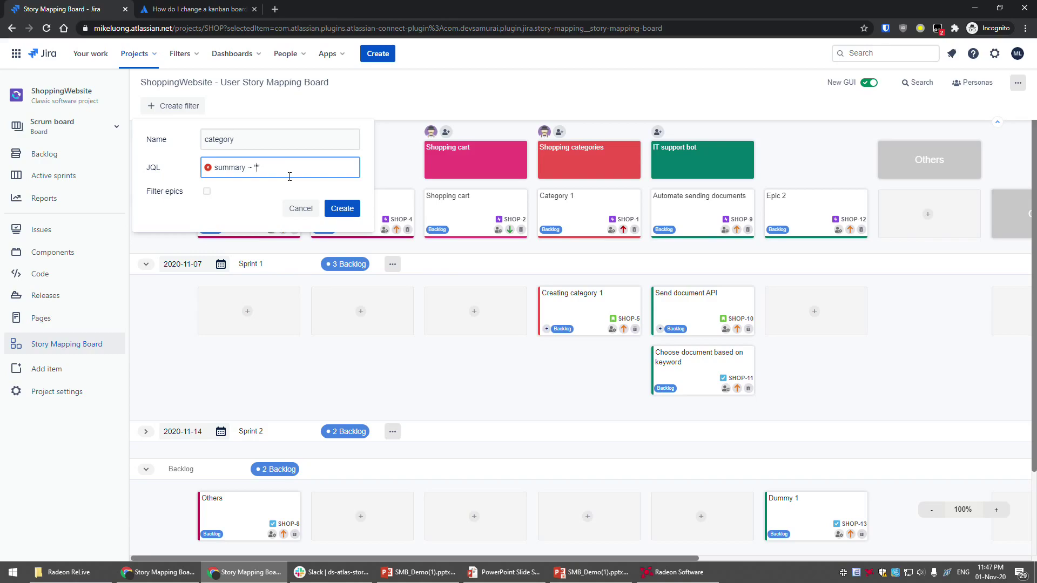
text(ca)
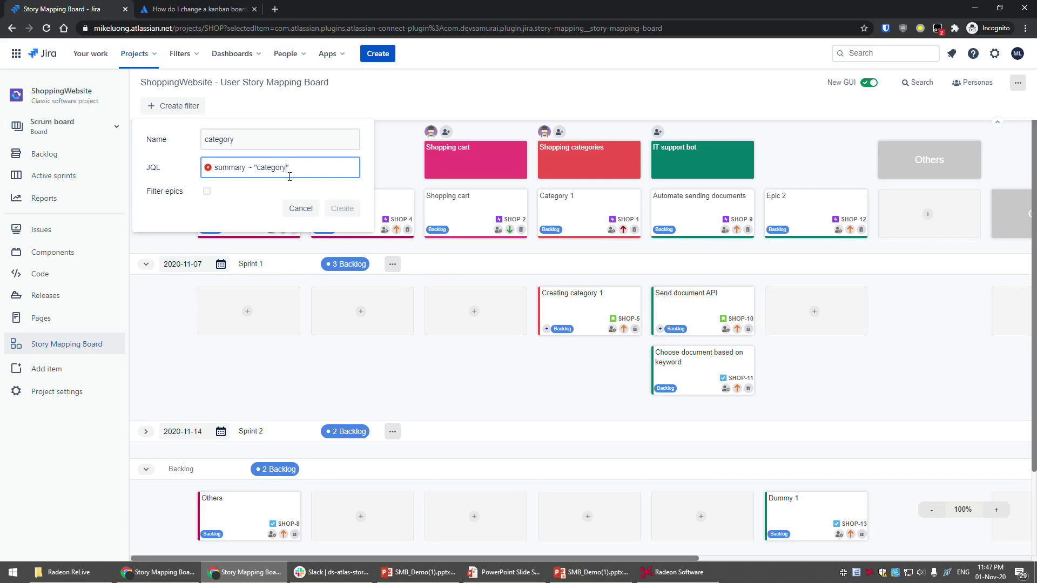
text(tegory)
click(340, 208)
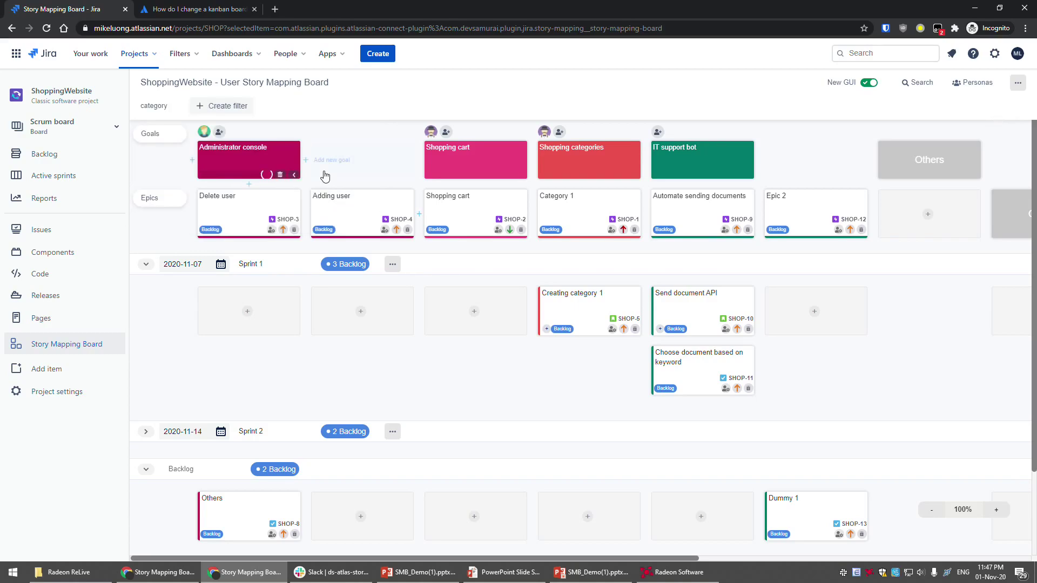
Apply the category filter to the board and turn it off again
click(151, 107)
click(151, 107)
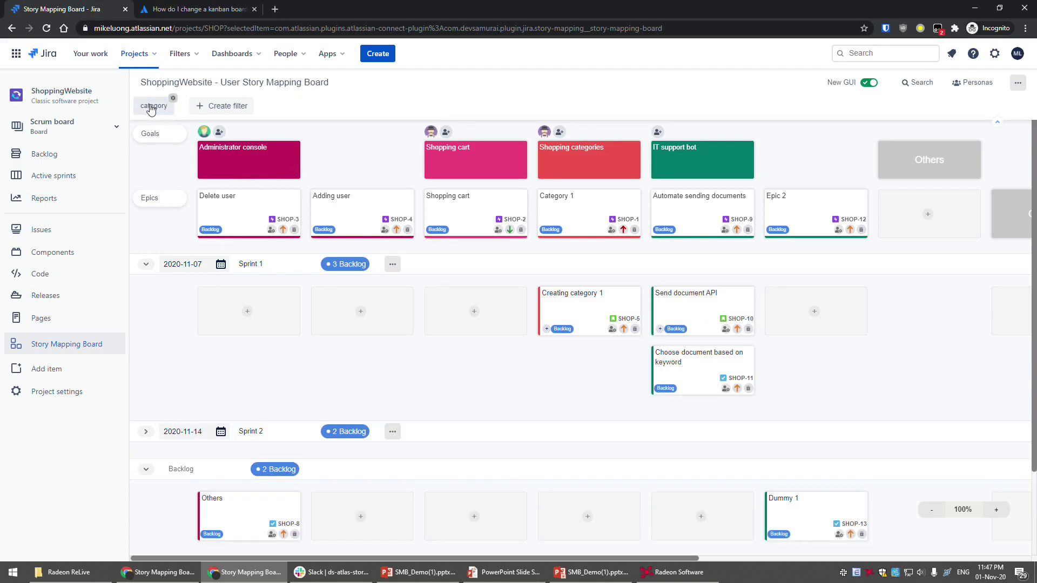
Switch the category filter on and off several times to compare the filtered and unfiltered board, leaving it applied
click(151, 107)
click(151, 106)
click(151, 106)
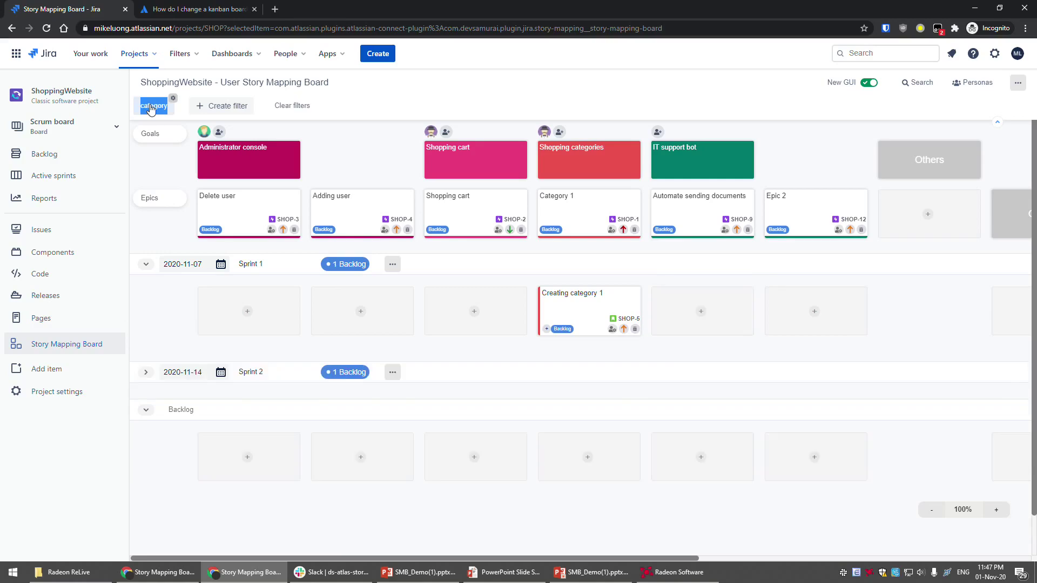
double_click(161, 111)
click(161, 108)
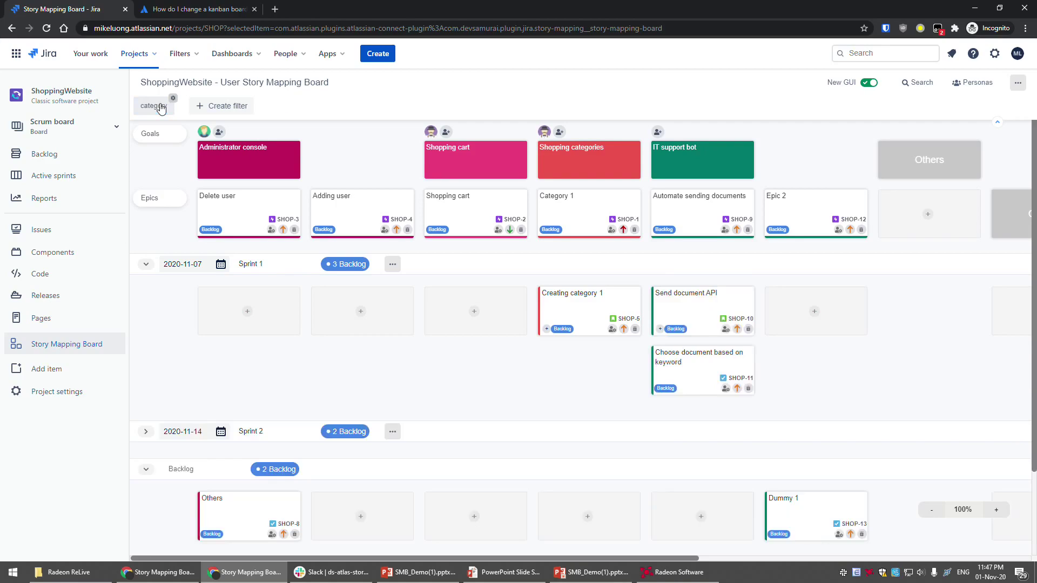
click(161, 108)
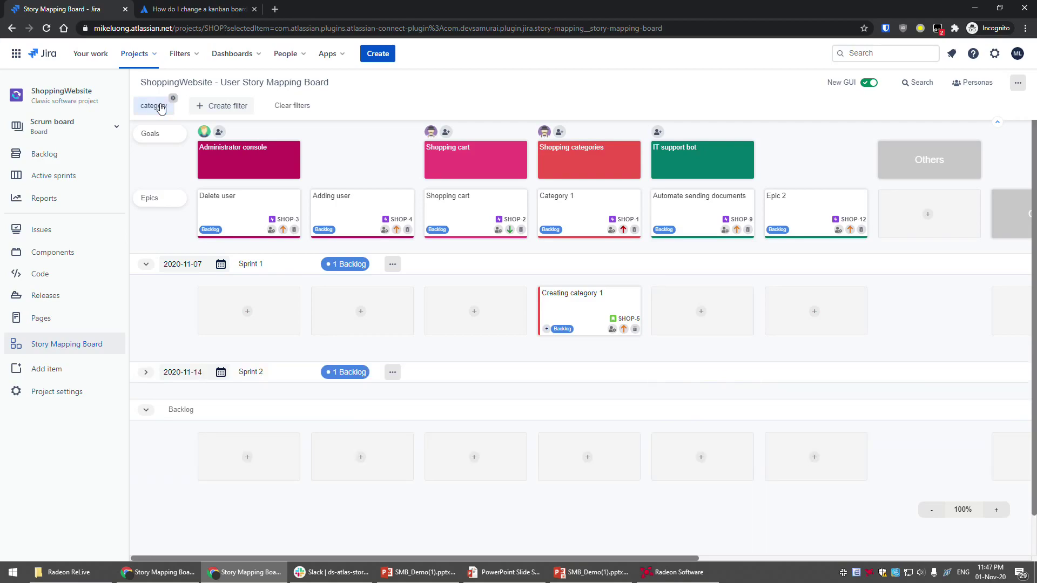
View the category filter's settings, cancel without changing them, and clear the active filter from the board
click(173, 98)
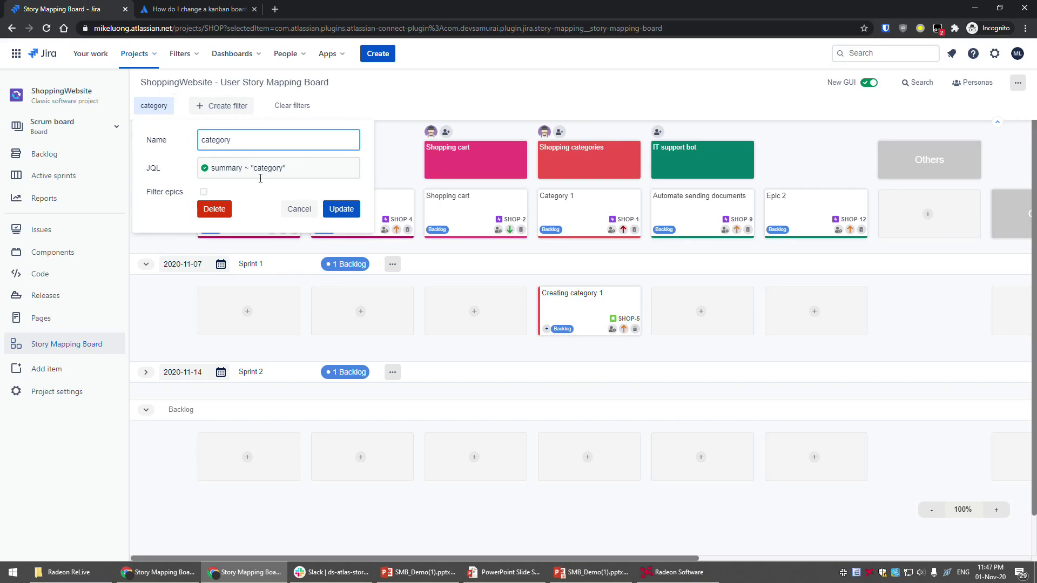
click(306, 216)
mouse_move(161, 105)
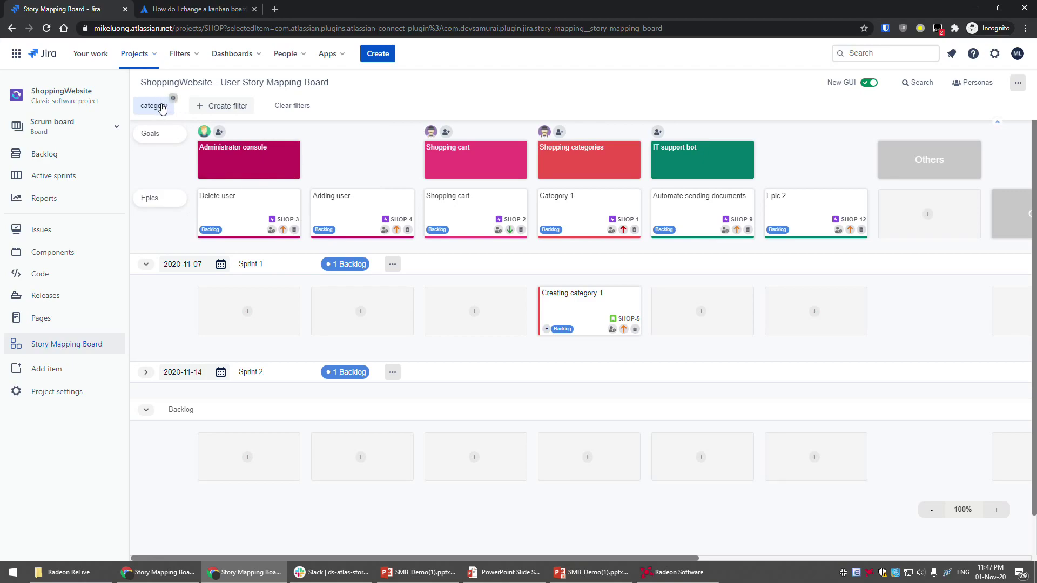
click(302, 108)
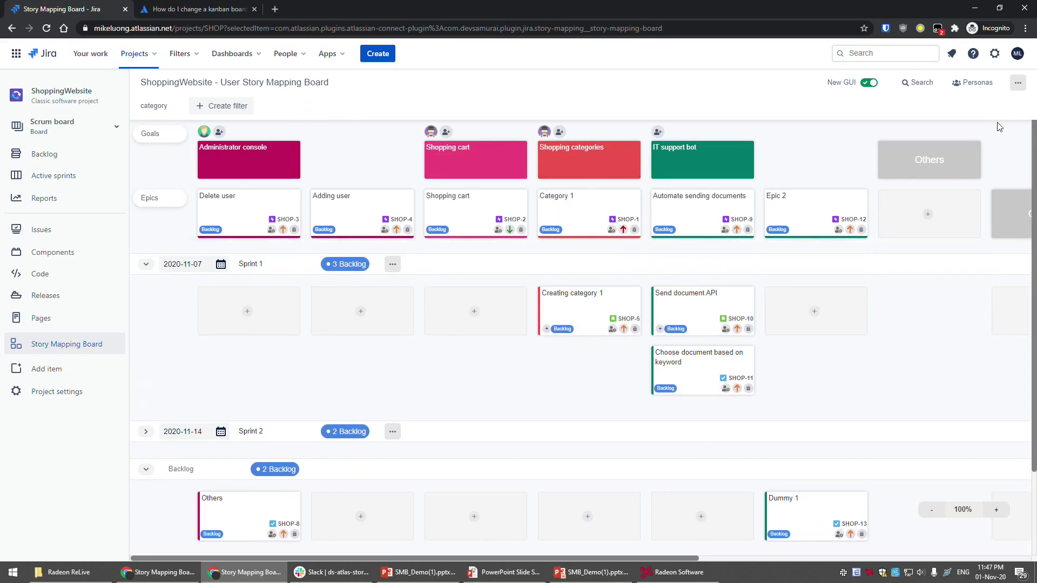
Look over the board's user and admin display settings
click(1023, 84)
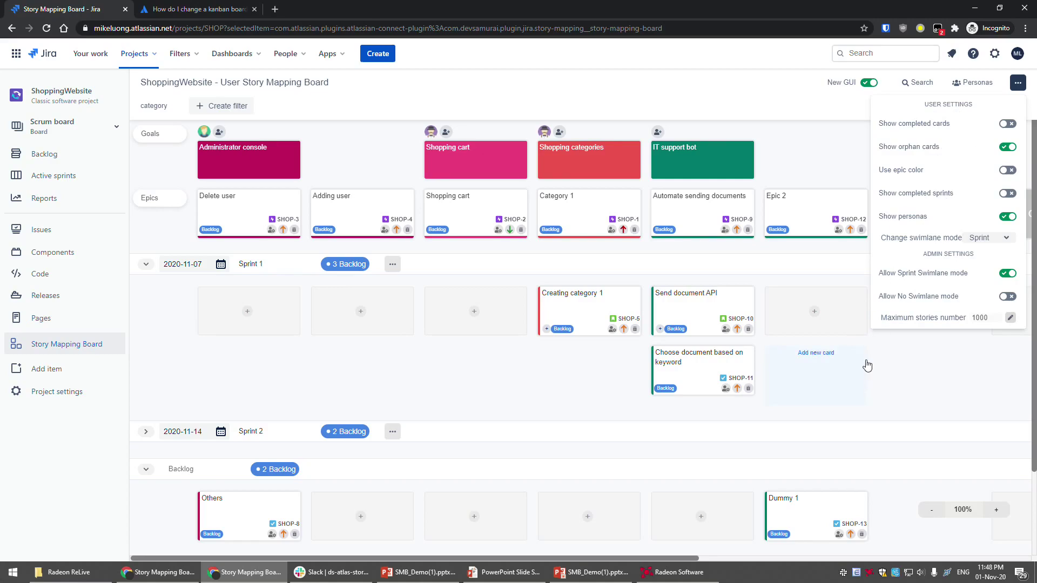
click(704, 368)
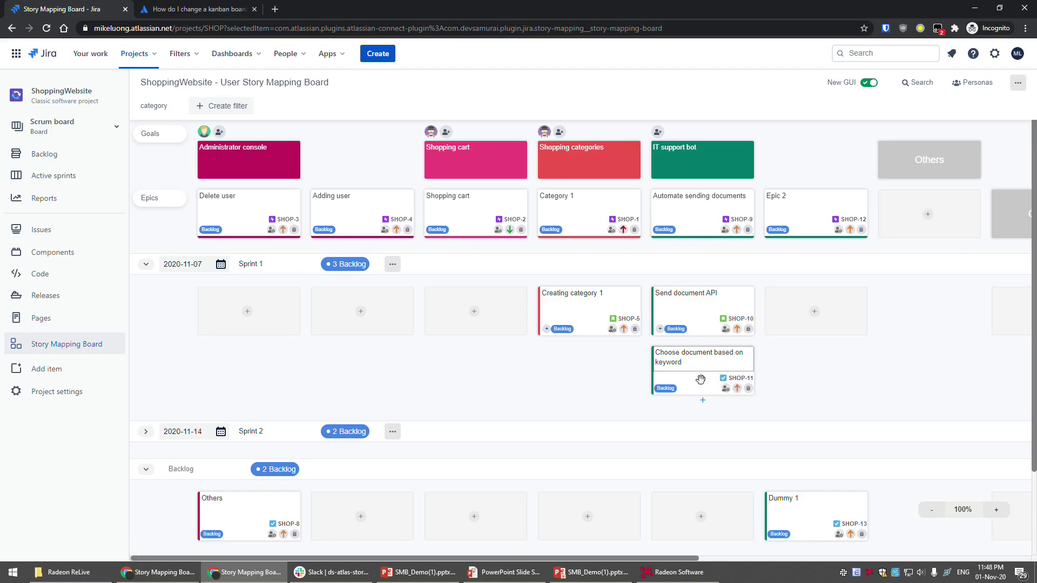
click(855, 404)
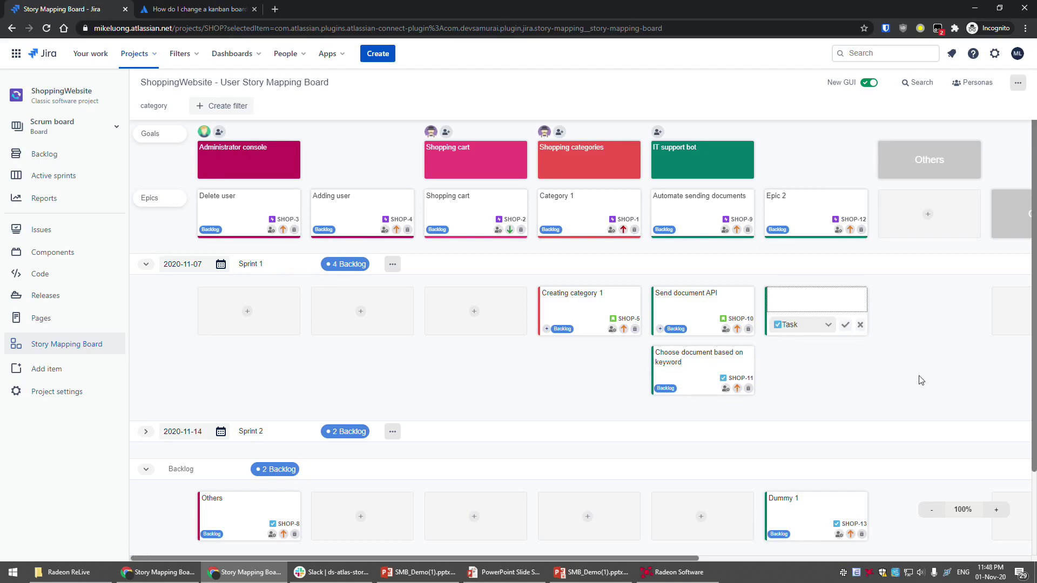
scroll(953, 185, down, 1)
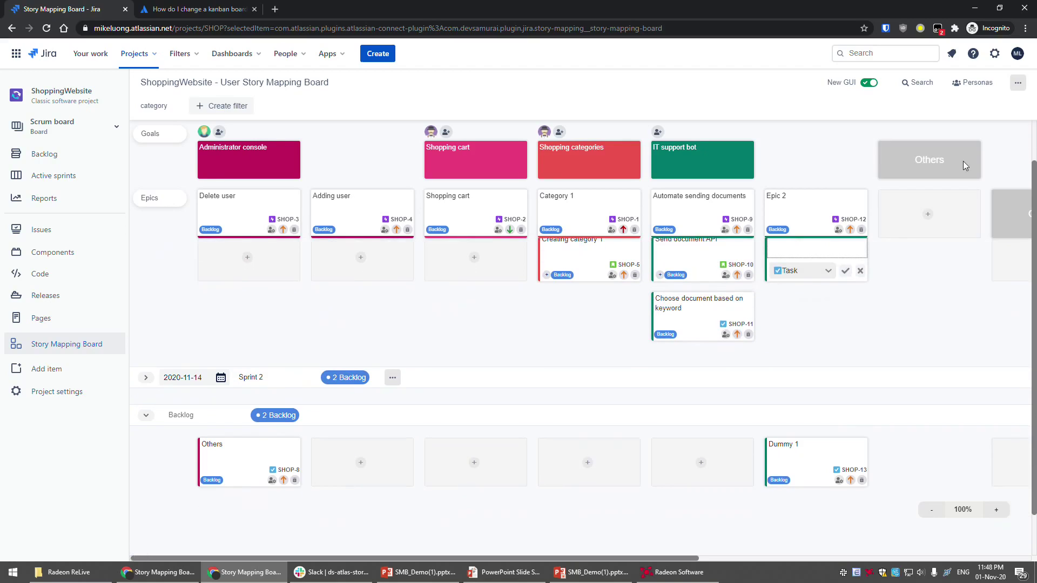
Turn the Show completed cards setting on and back off, and close the board settings
click(1019, 83)
click(1008, 124)
click(1008, 124)
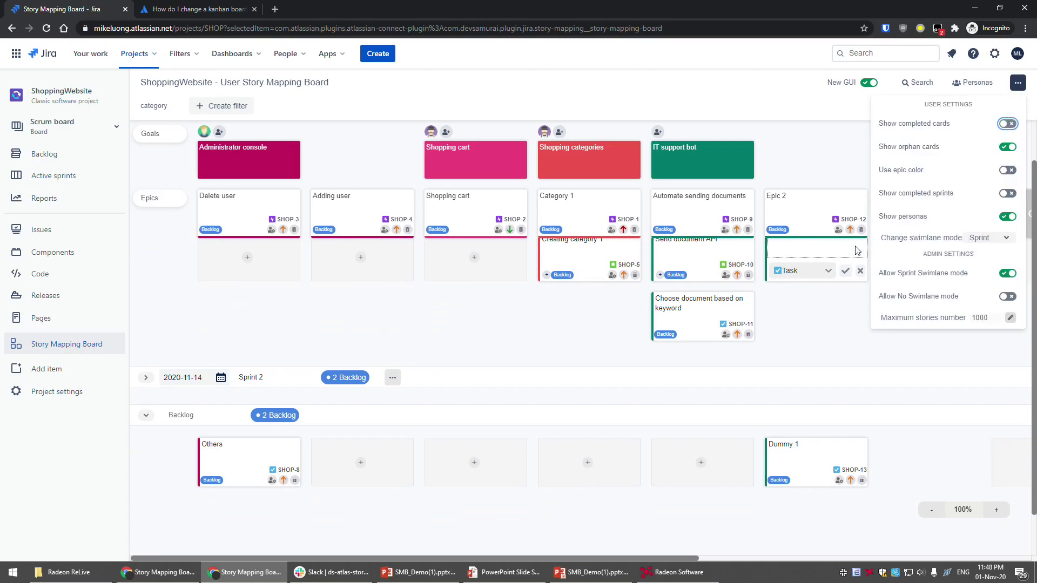
click(459, 330)
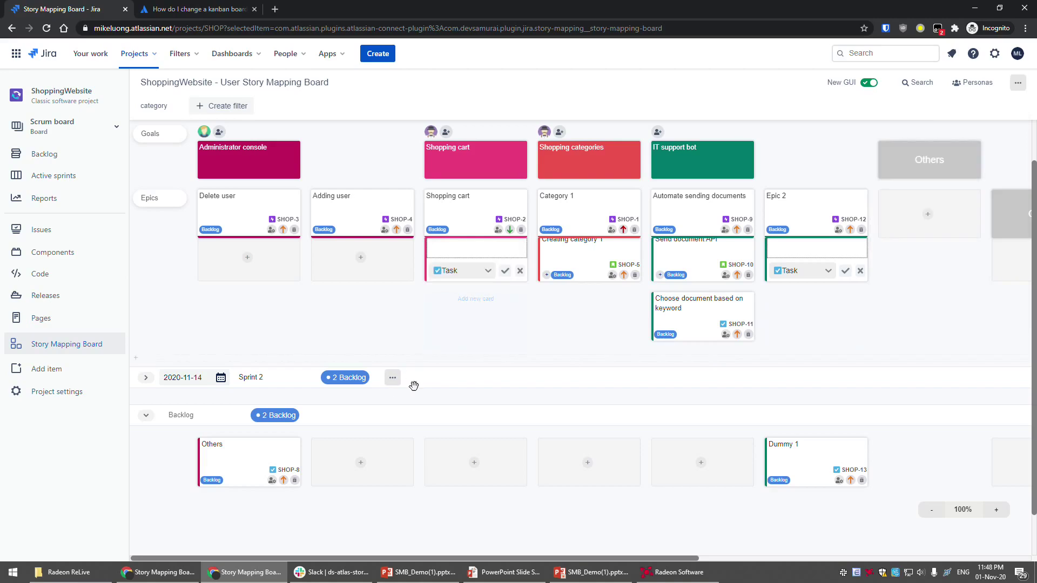
Expand the Sprint 2 row and start Sprint 1 with its prefilled name, dates and goal
click(145, 378)
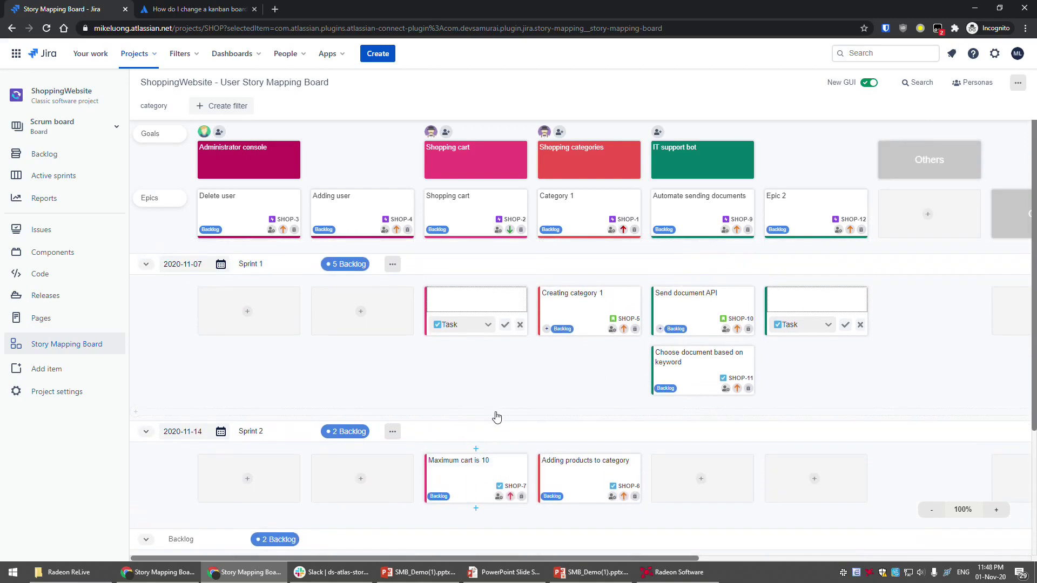
click(395, 268)
click(378, 329)
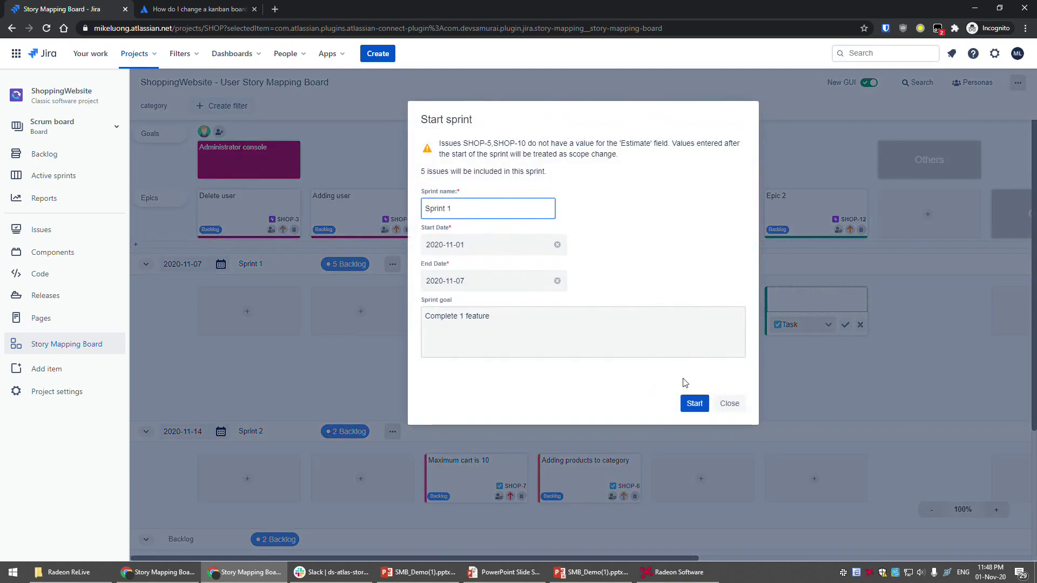
click(695, 404)
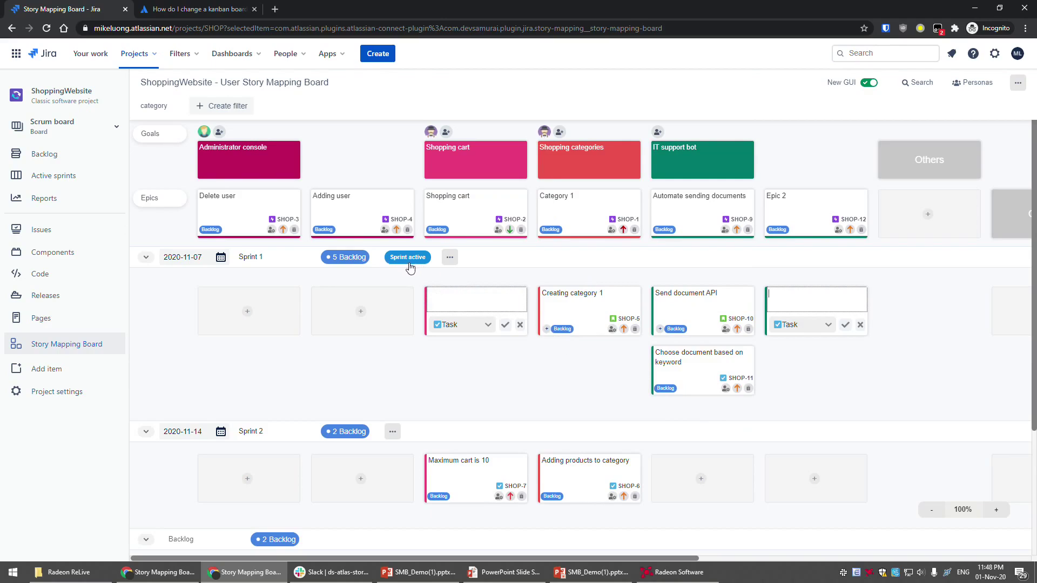
Begin completing Sprint 1 and choose Backlog as the destination for its incomplete issues
click(393, 432)
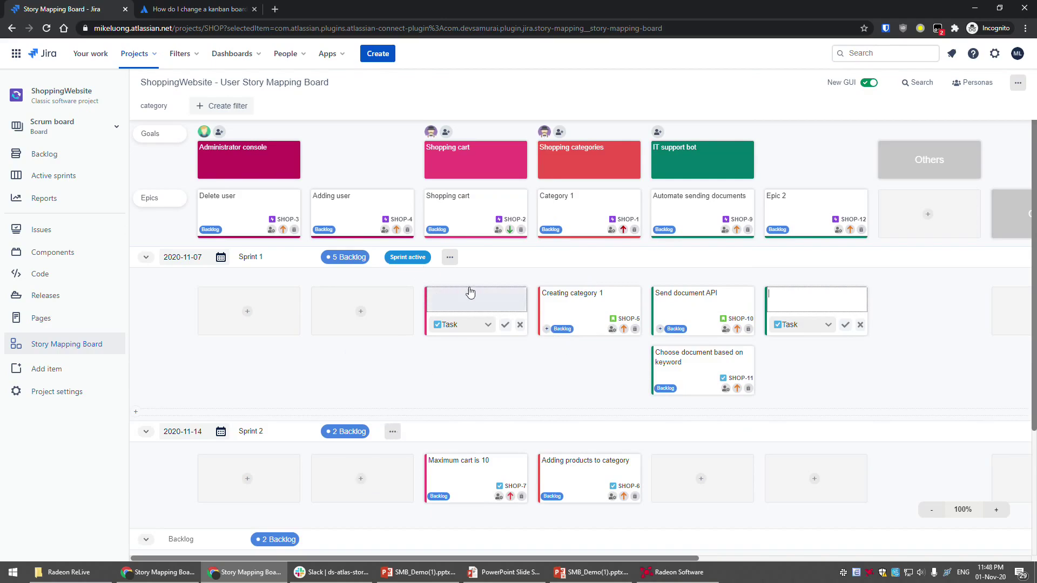
click(449, 258)
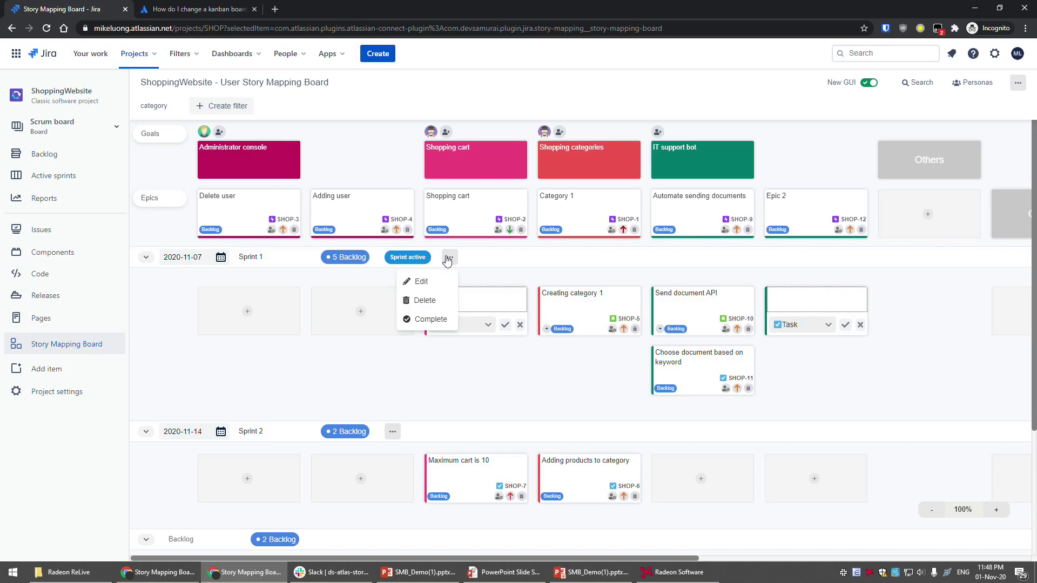
click(441, 322)
click(586, 209)
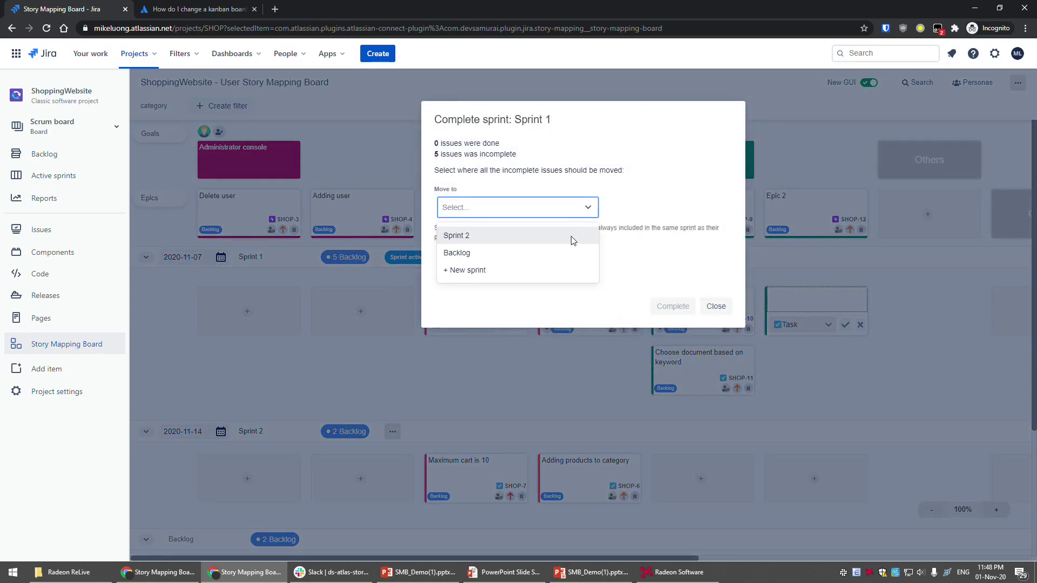
click(689, 260)
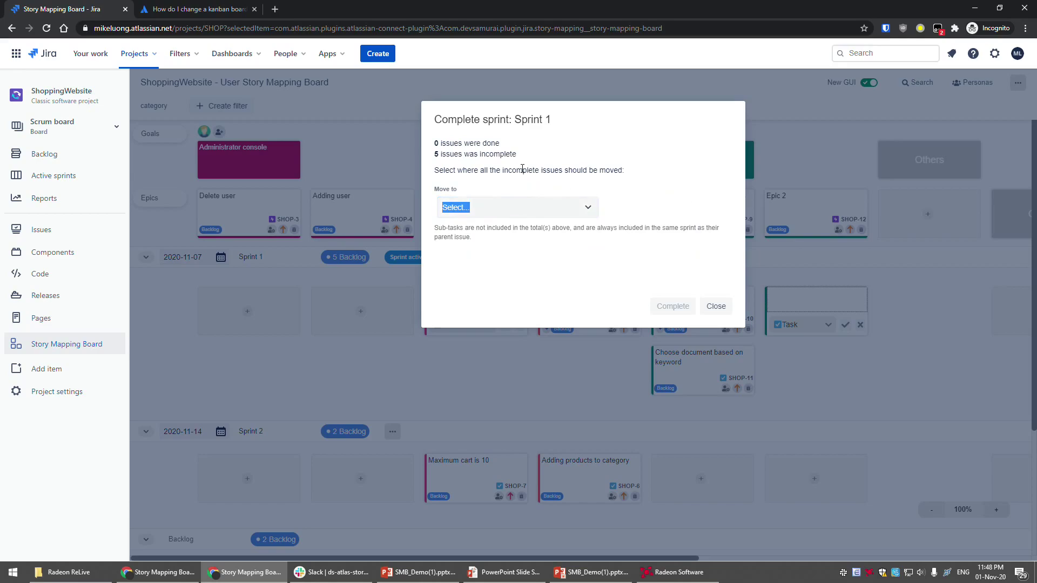
click(517, 212)
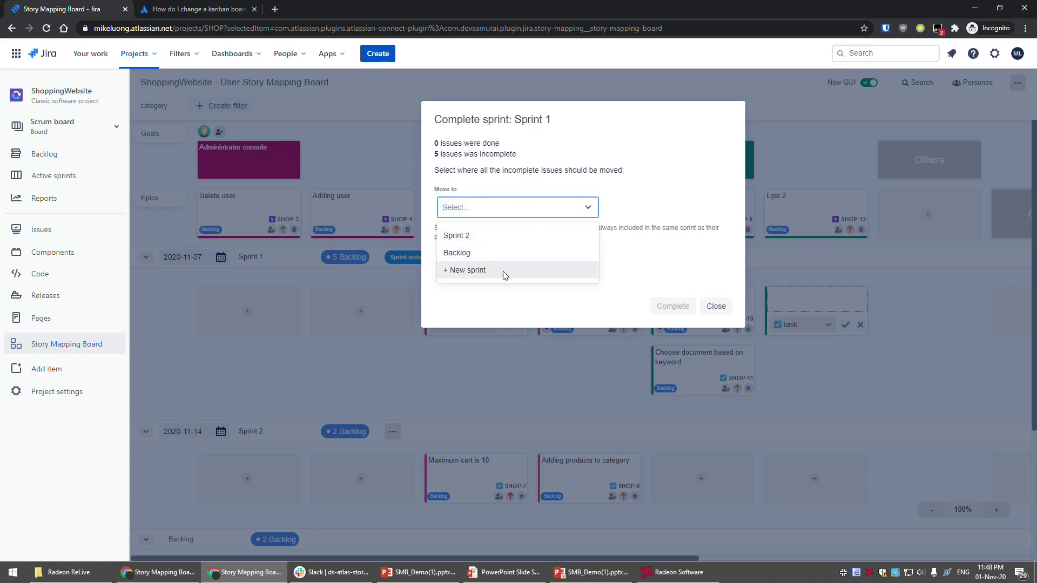
click(519, 254)
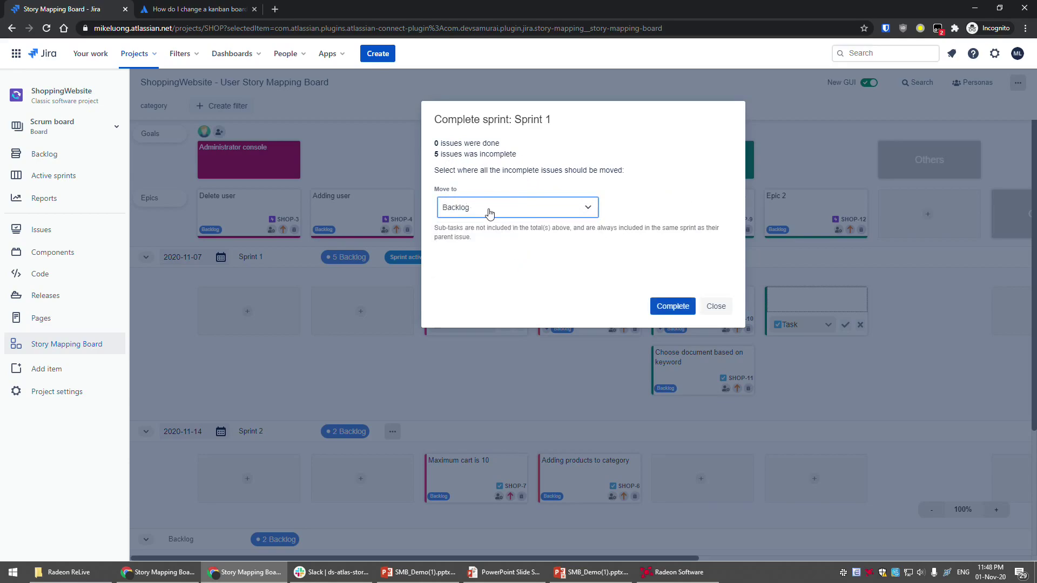
Review the incomplete issues and destination choices for Sprint 1, and close the dialog without completing the sprint
double_click(497, 154)
click(518, 167)
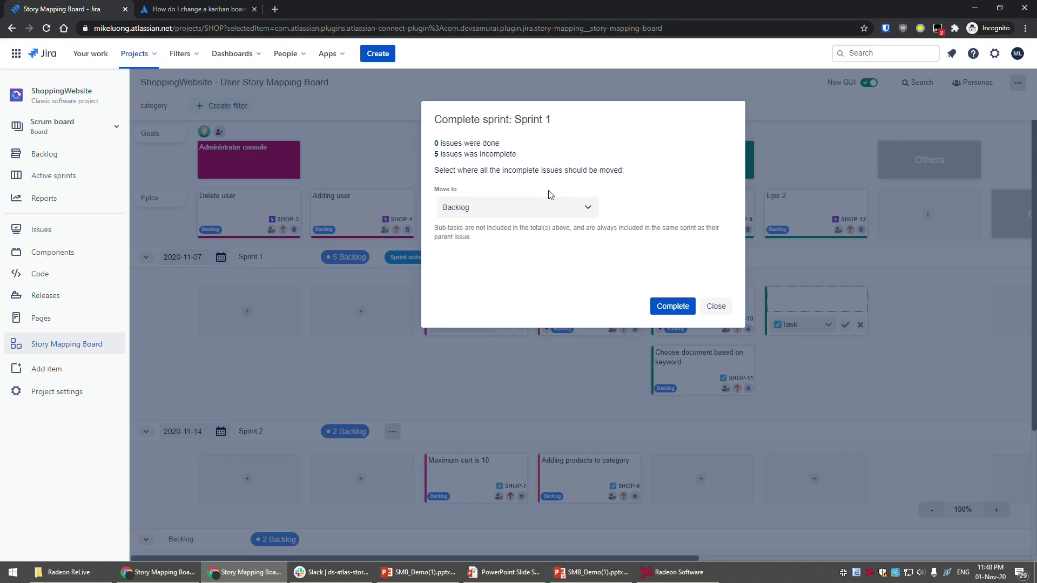
click(525, 207)
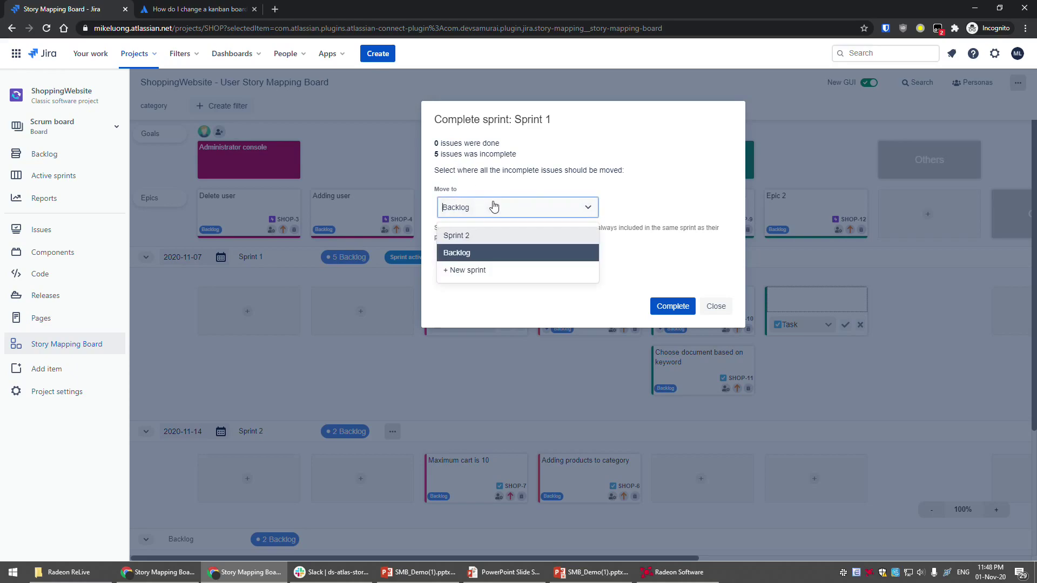
click(541, 166)
drag(538, 166, 440, 154)
click(492, 167)
click(483, 208)
click(723, 309)
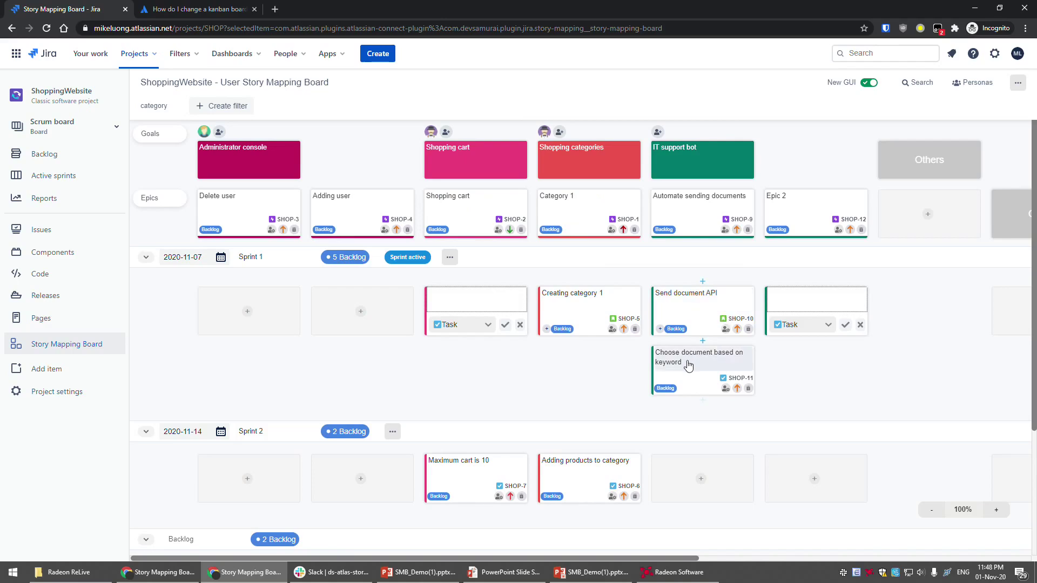
Discard the empty draft card under Shopping cart and set the Creating category 1 and Send document API cards to In Progress
click(519, 324)
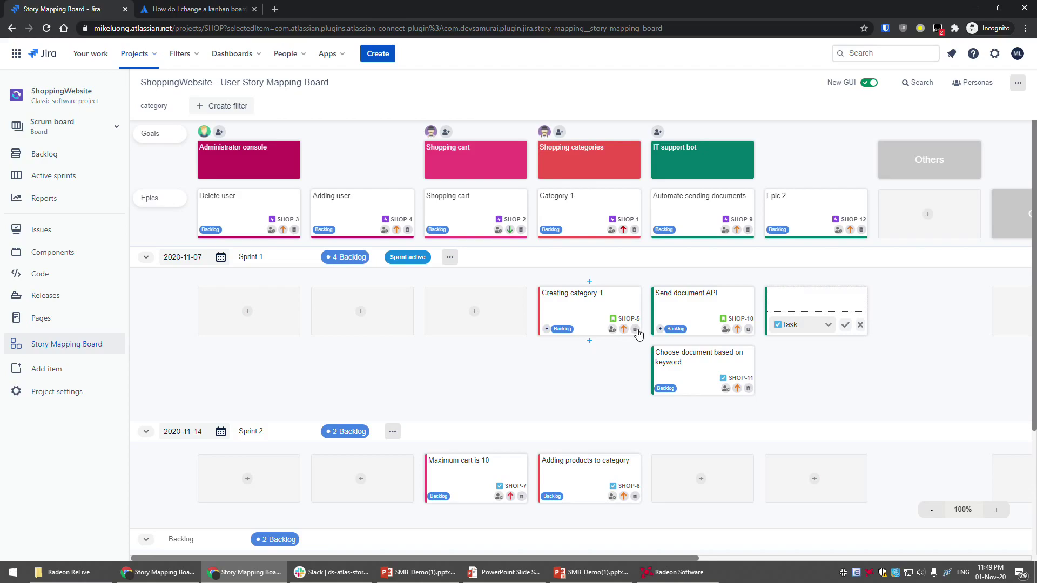
click(614, 319)
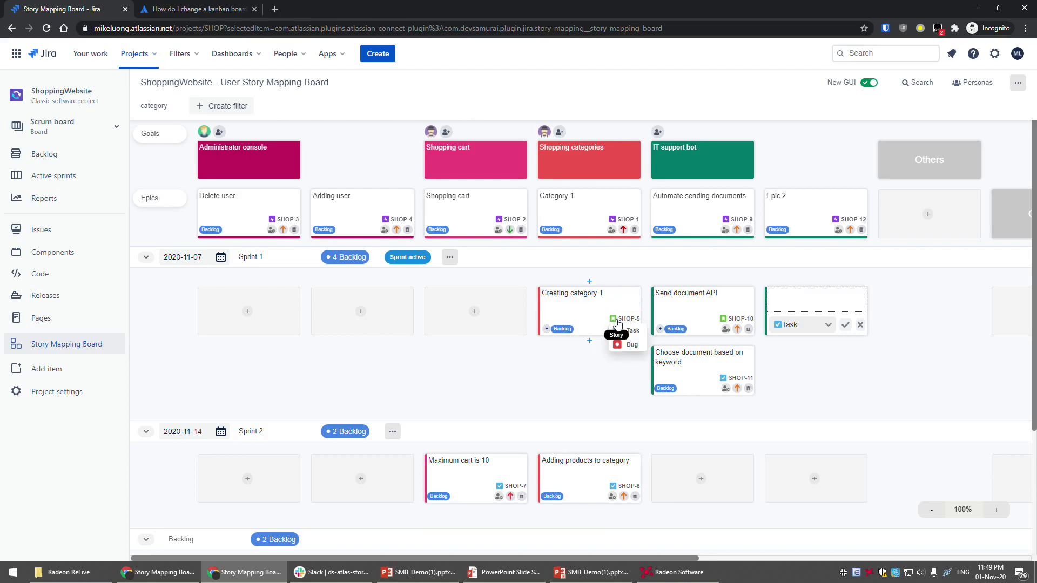
click(562, 329)
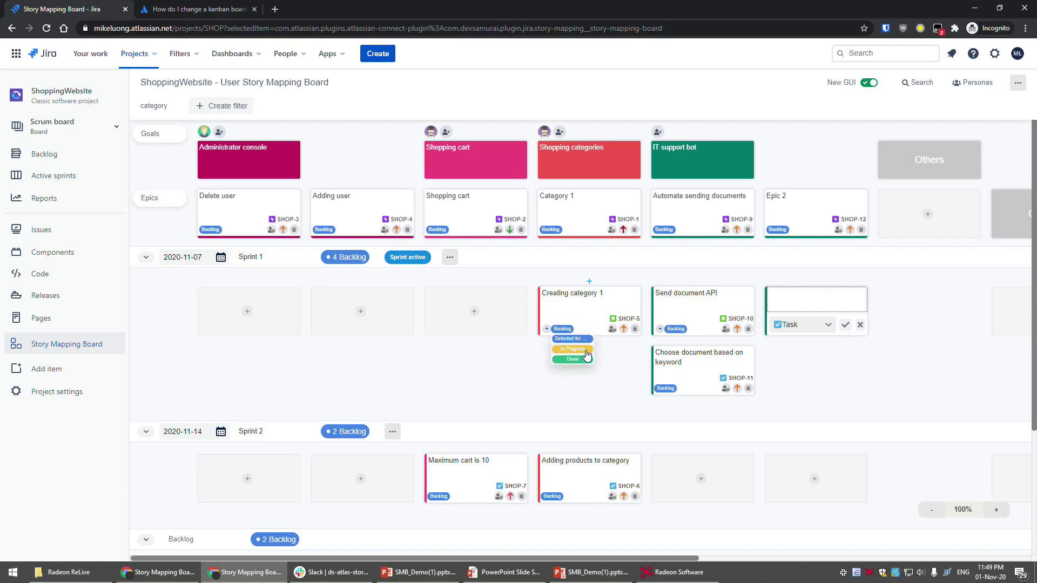
click(573, 350)
click(602, 368)
click(672, 329)
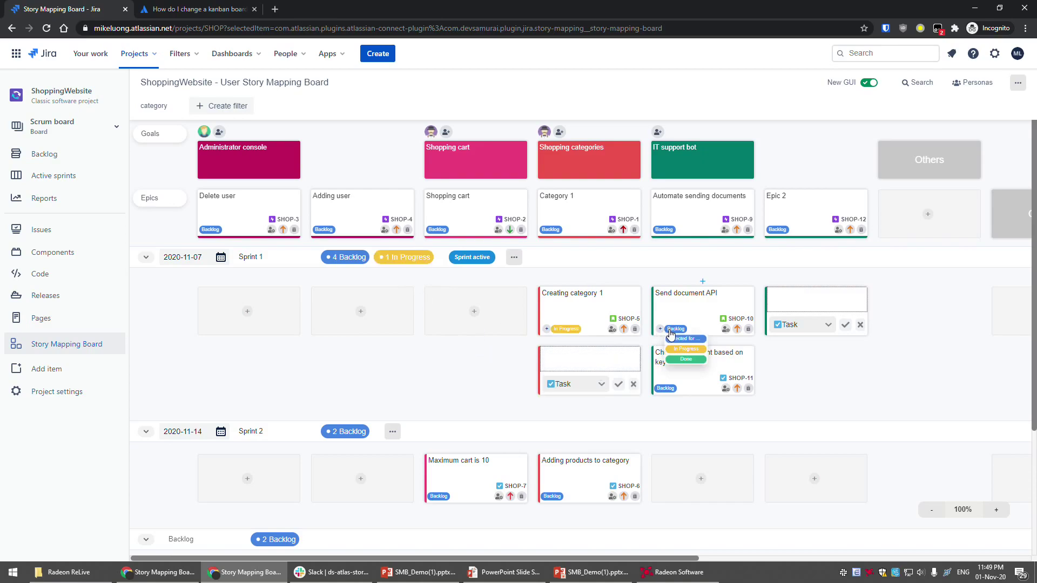
click(685, 350)
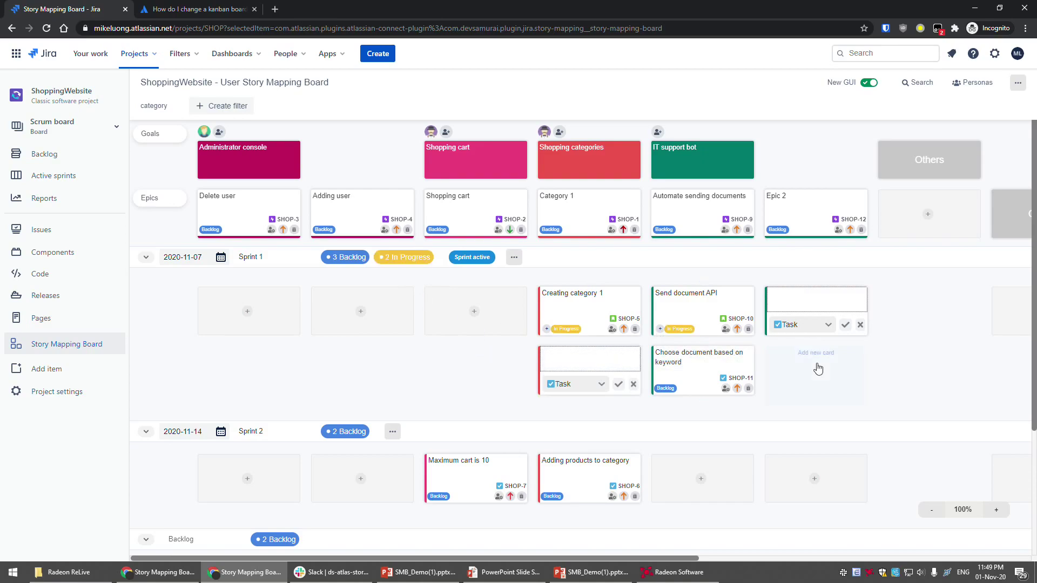
Discard the two remaining empty draft cards in Sprint 1 and set the Choose document based on keyword card to Done
click(861, 325)
click(634, 385)
click(666, 388)
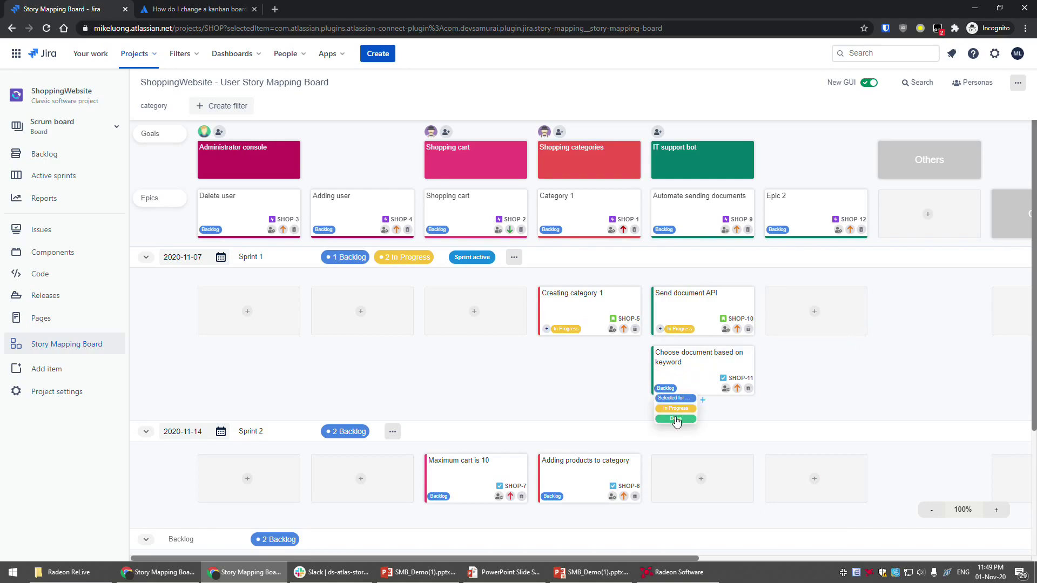
click(676, 420)
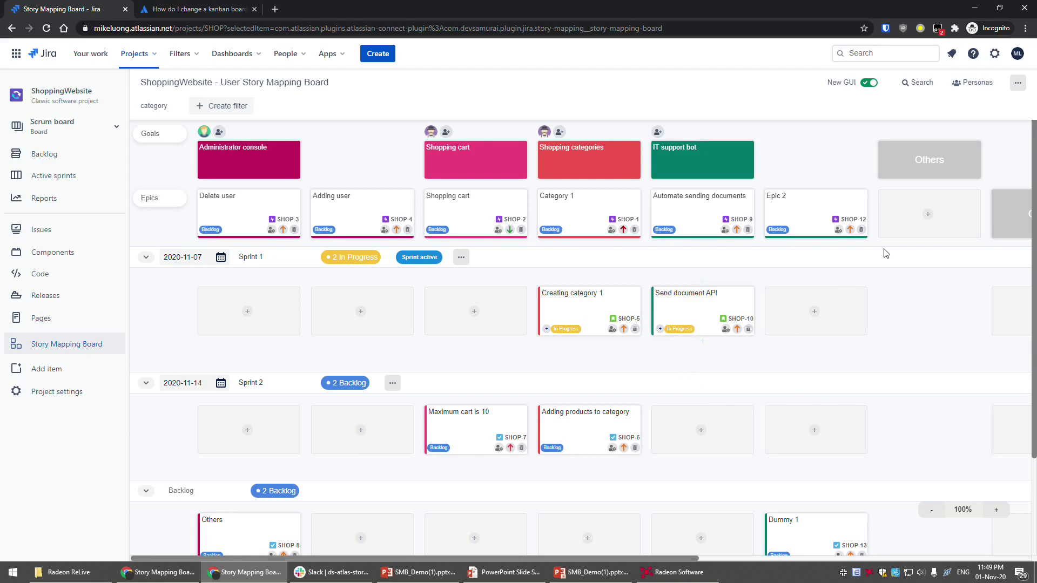
Show completed cards on the board to view the finished Sprint 1 card, and hide them again
click(1017, 83)
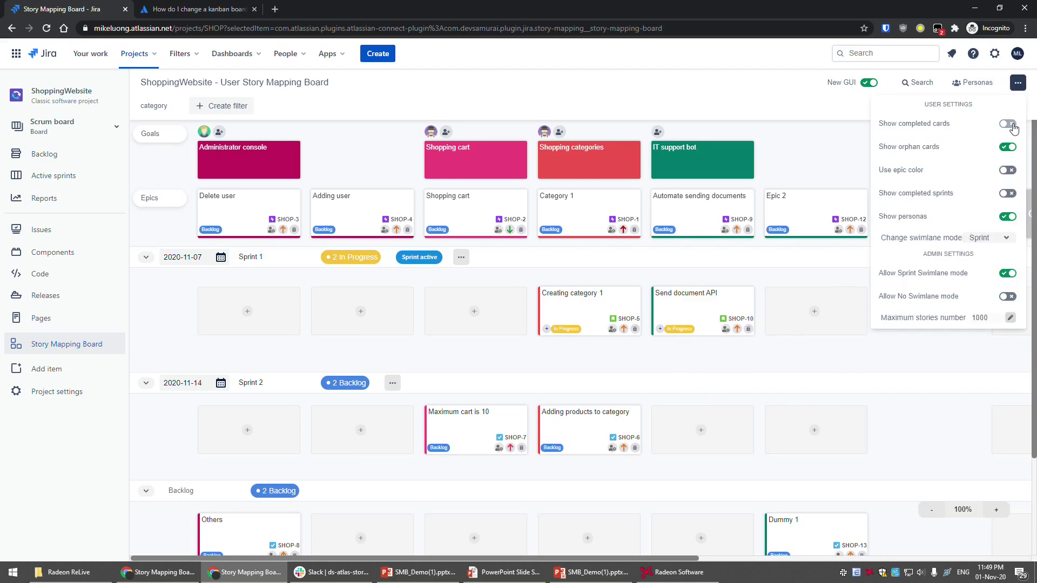
click(1008, 124)
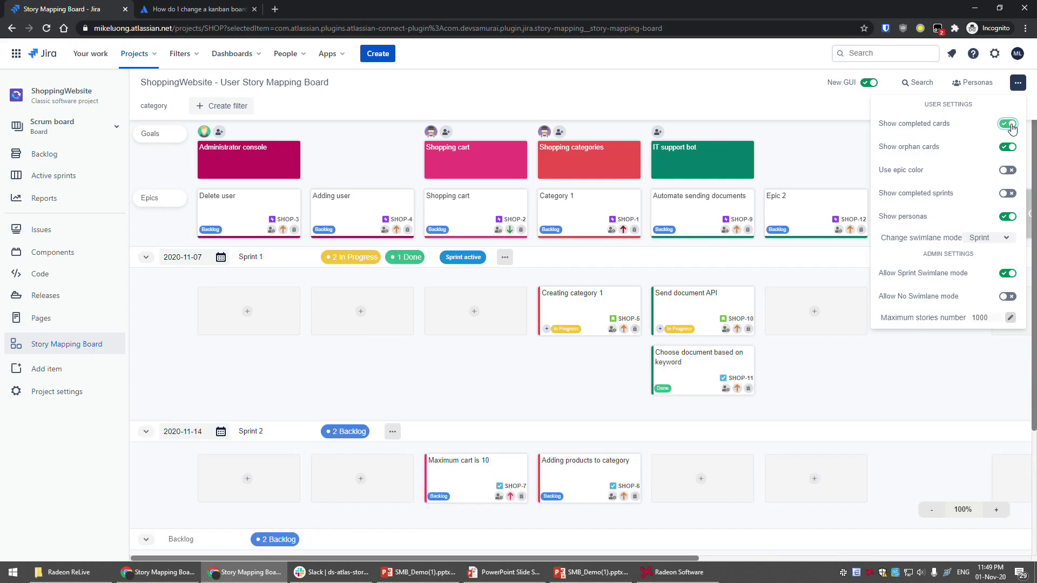
click(1009, 126)
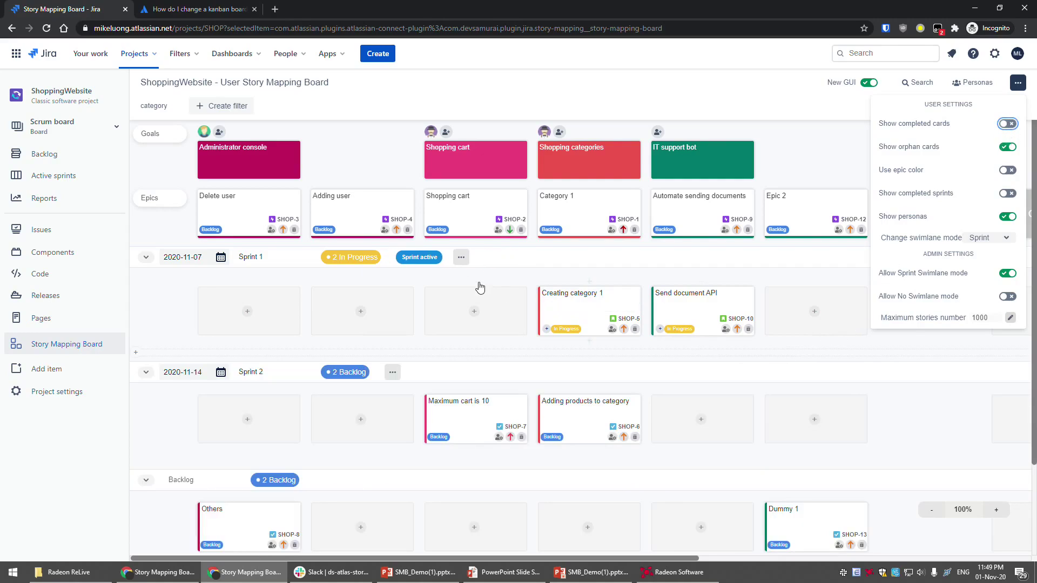
Complete Sprint 1 and move its incomplete issues to Sprint 2
click(461, 258)
click(436, 319)
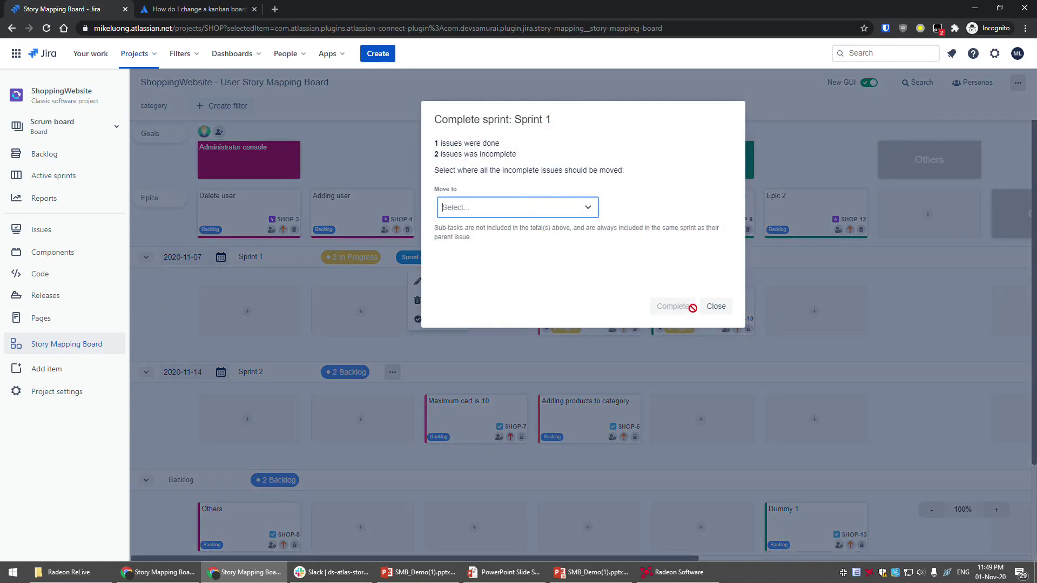
click(587, 209)
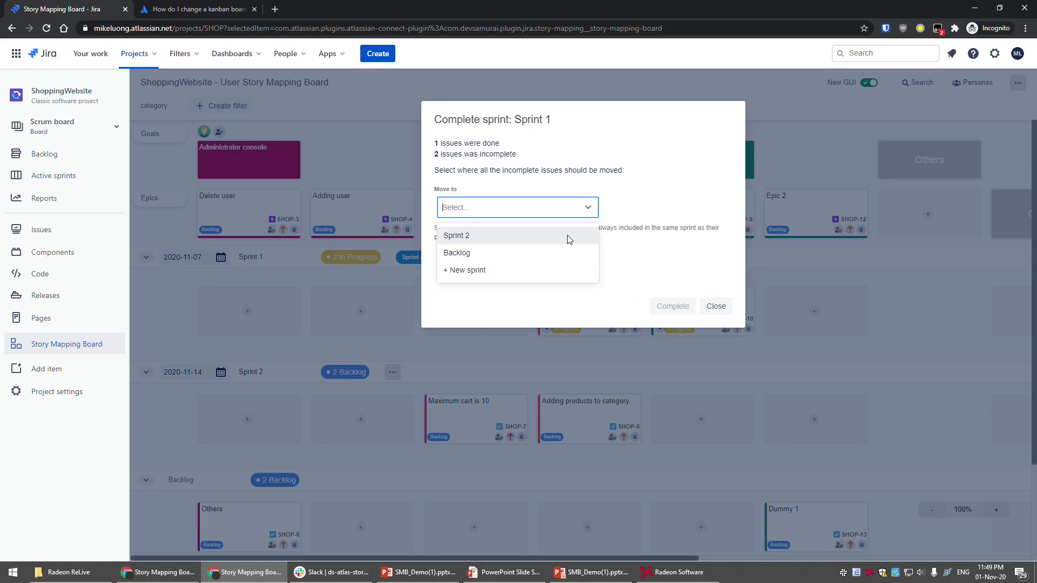
click(569, 230)
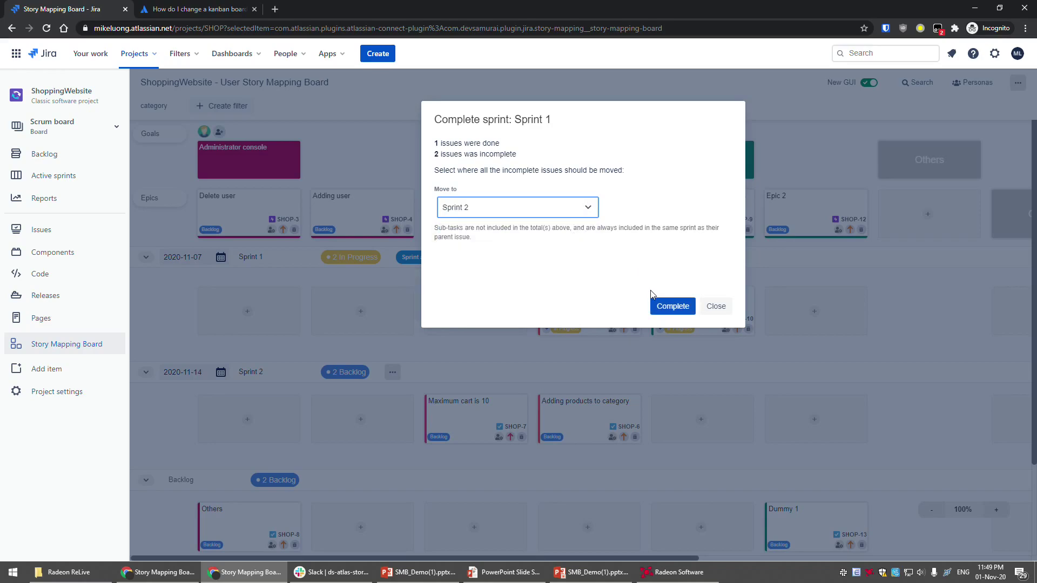
click(671, 306)
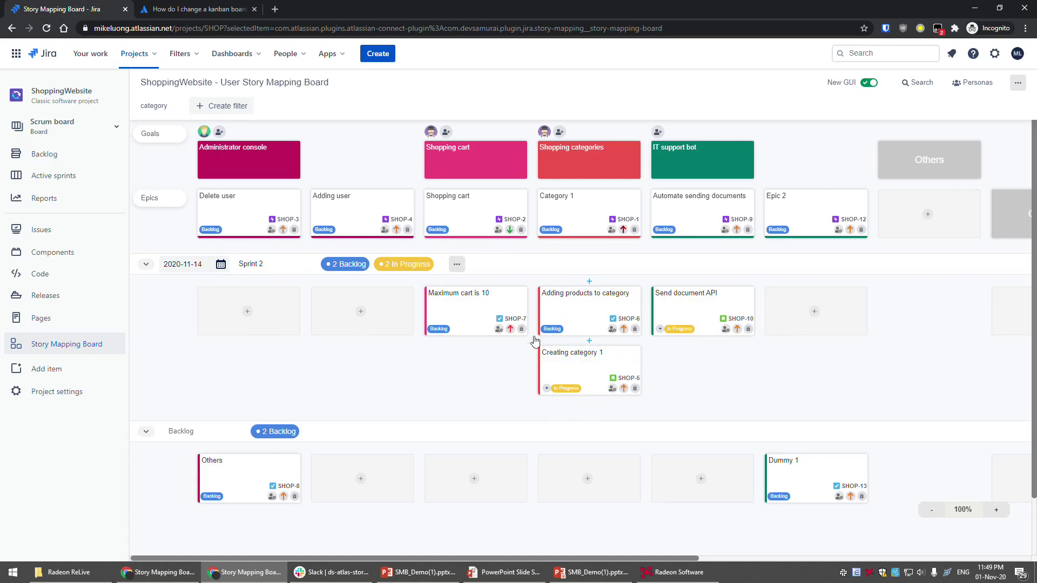
Show completed sprints on the board and collapse the closed Sprint 1 swimlane
click(1018, 83)
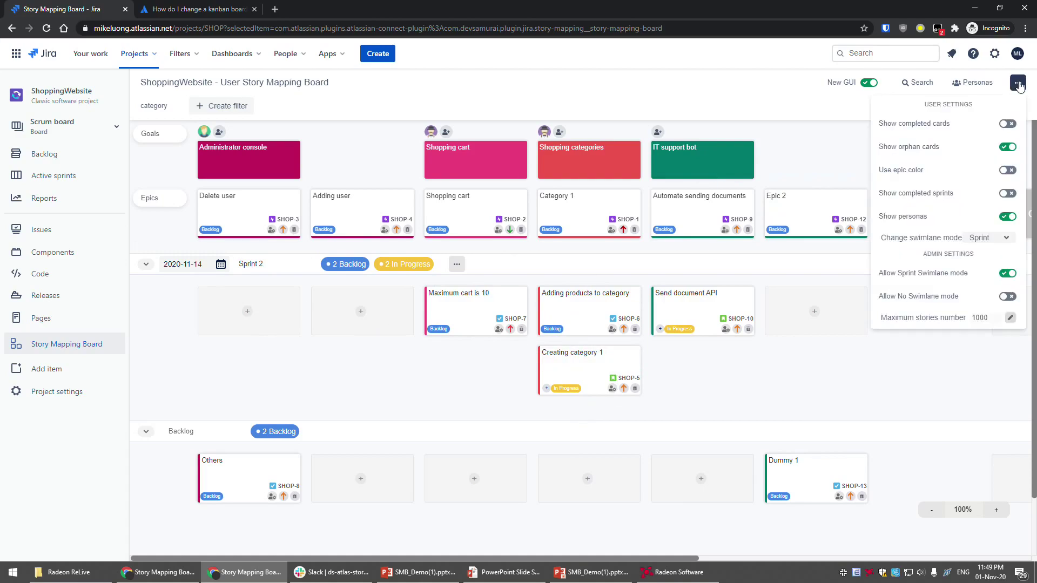
click(1008, 194)
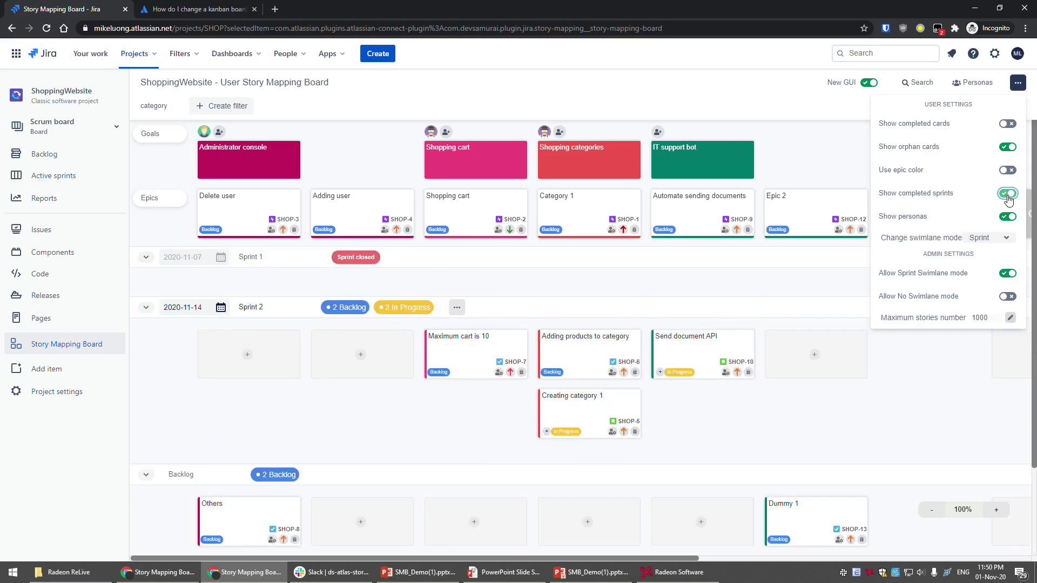
click(147, 263)
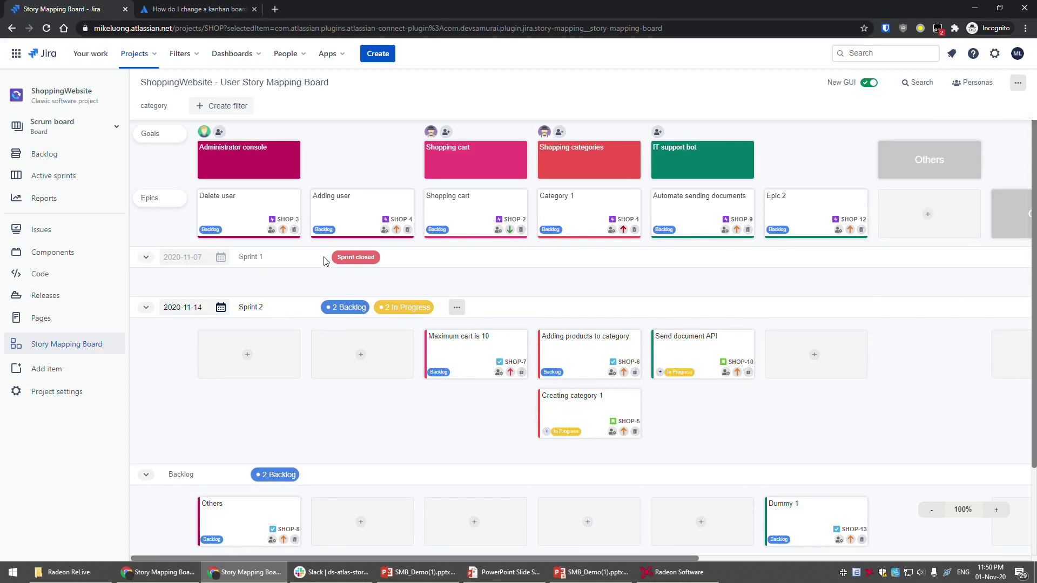
drag(333, 262, 406, 272)
click(416, 267)
click(146, 257)
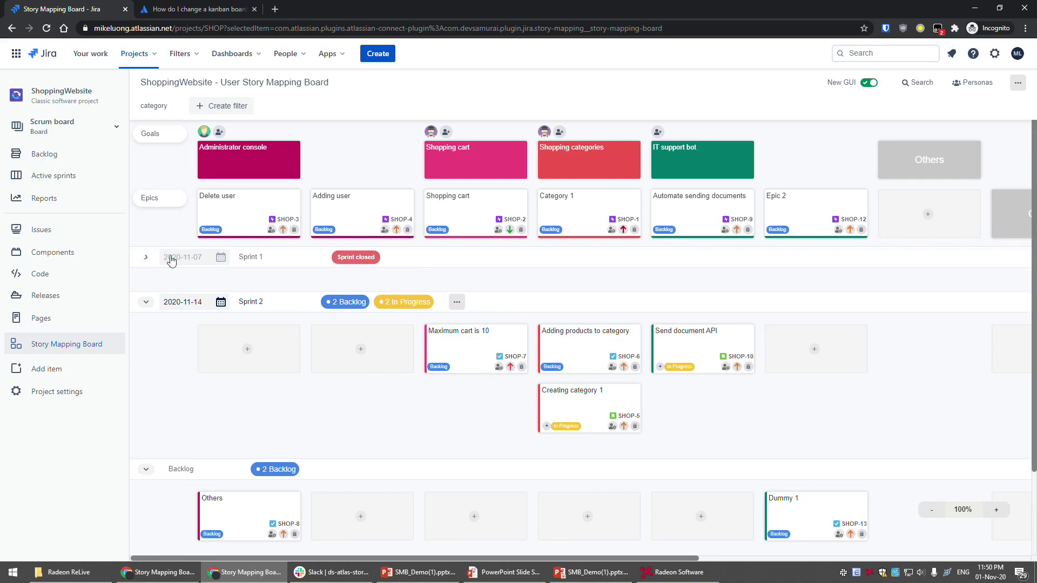
Hide orphan cards and show them again, and add a Dummy task 1 card to Sprint 2 in the Others epic column
click(1019, 84)
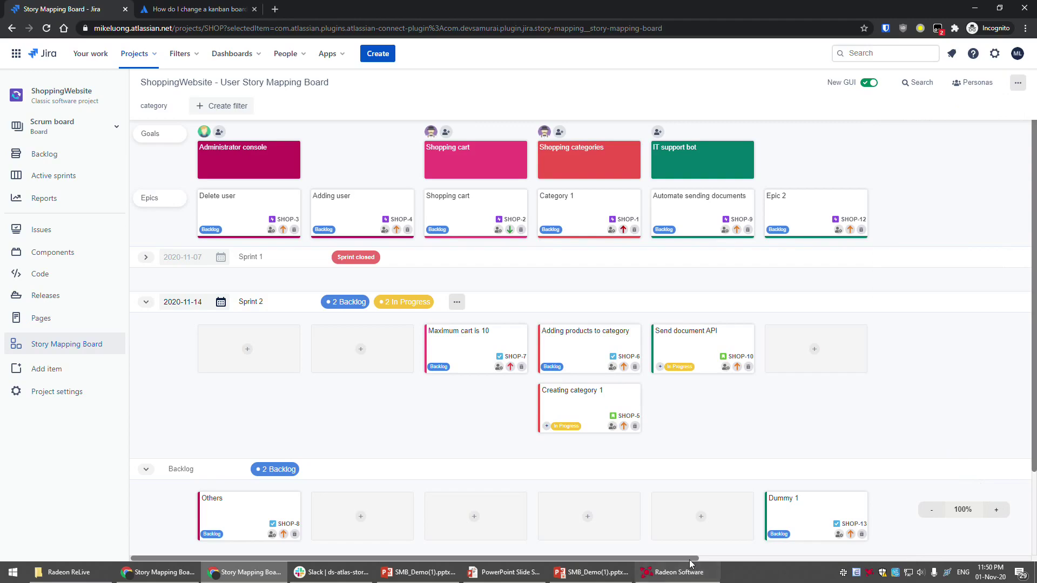
scroll(787, 552, right, 5)
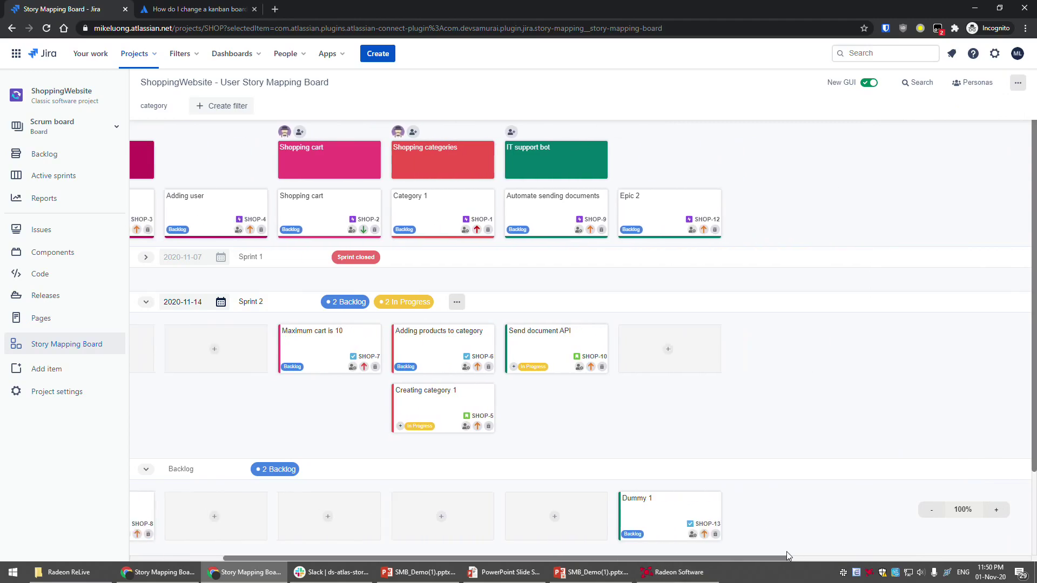
click(1019, 84)
click(1008, 147)
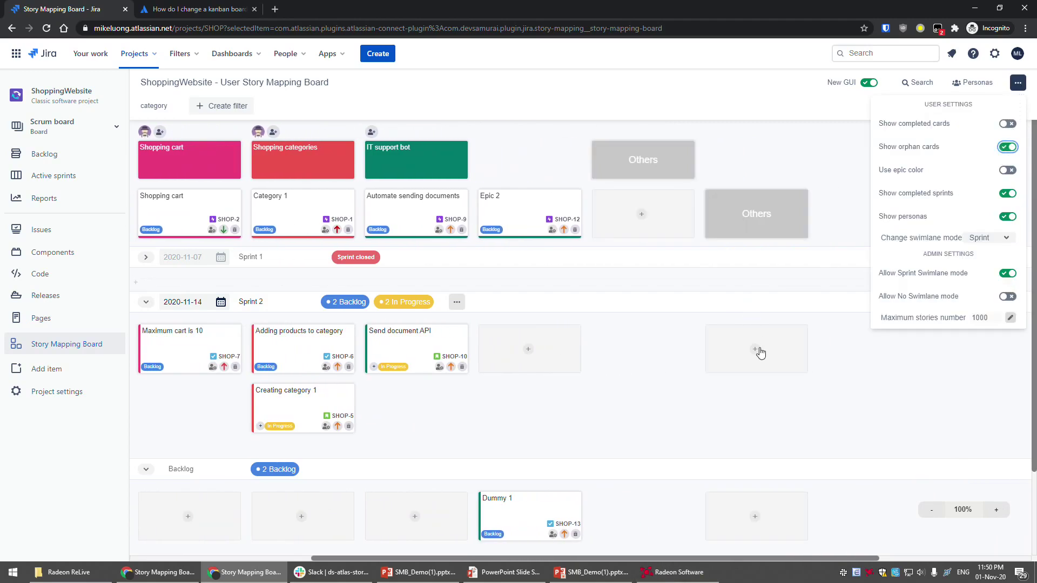
click(756, 350)
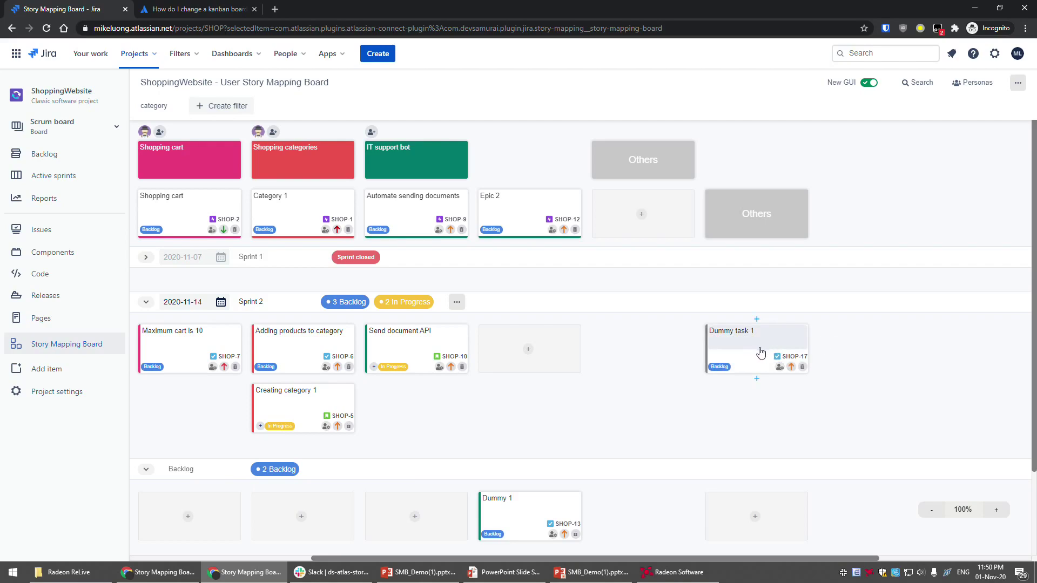
Turn the display of orphan cards off and on again to check how it affects the Dummy task 1 card
click(1018, 84)
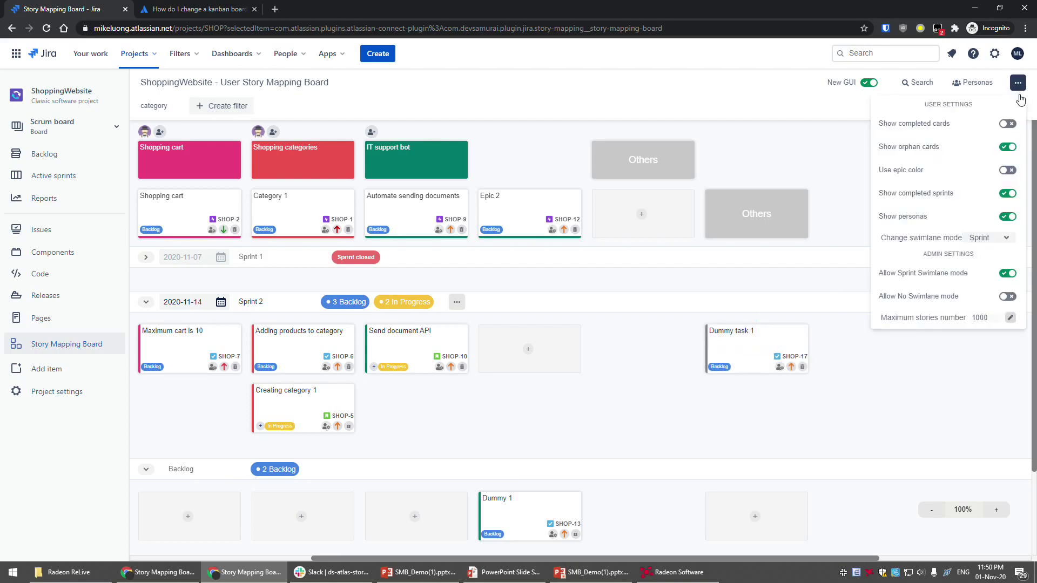
click(1008, 148)
click(1008, 147)
click(1008, 147)
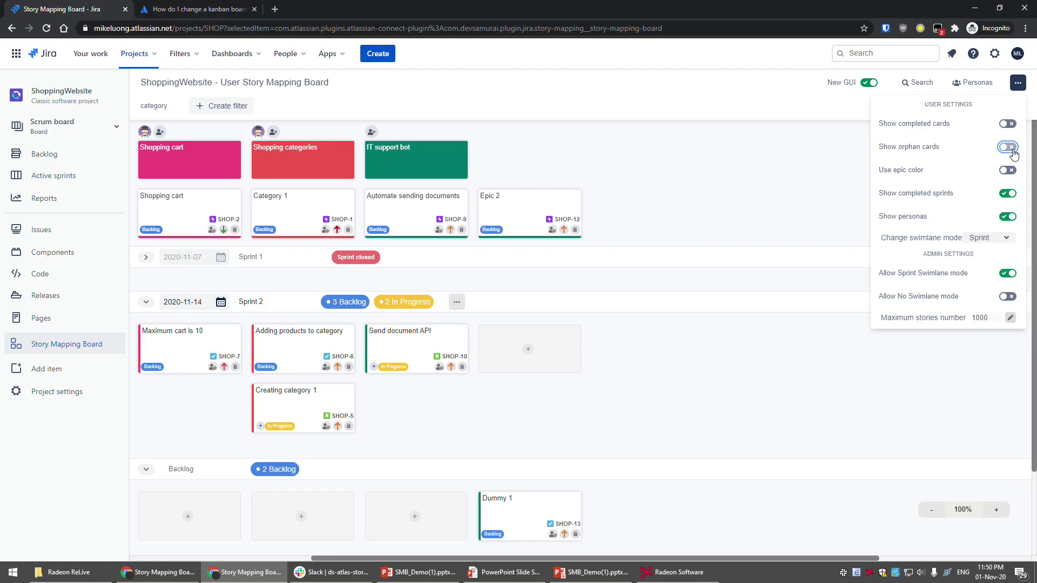
click(1008, 147)
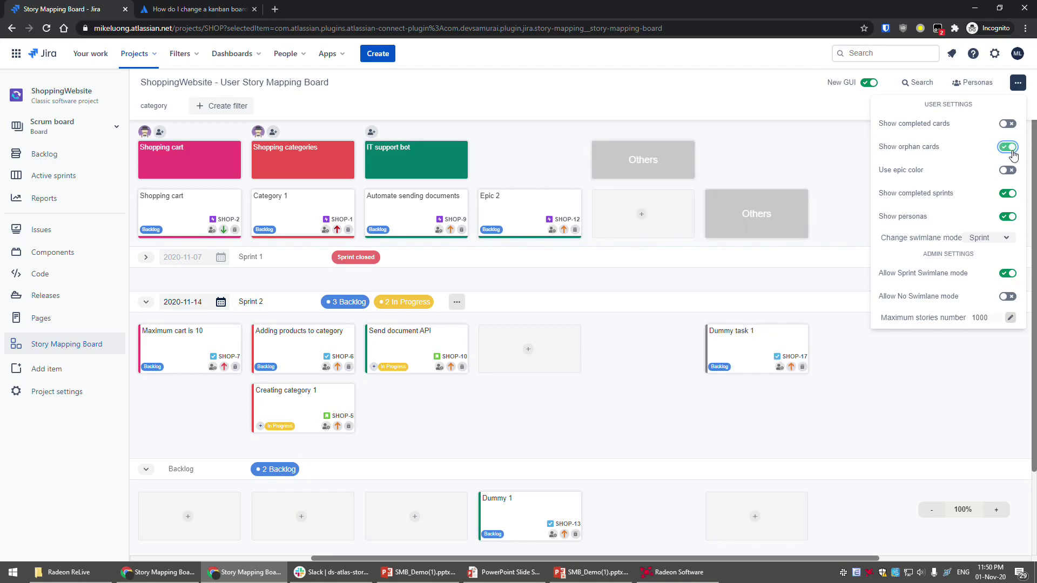
Delete the Dummy task 1 card from Sprint 2
click(805, 368)
click(621, 181)
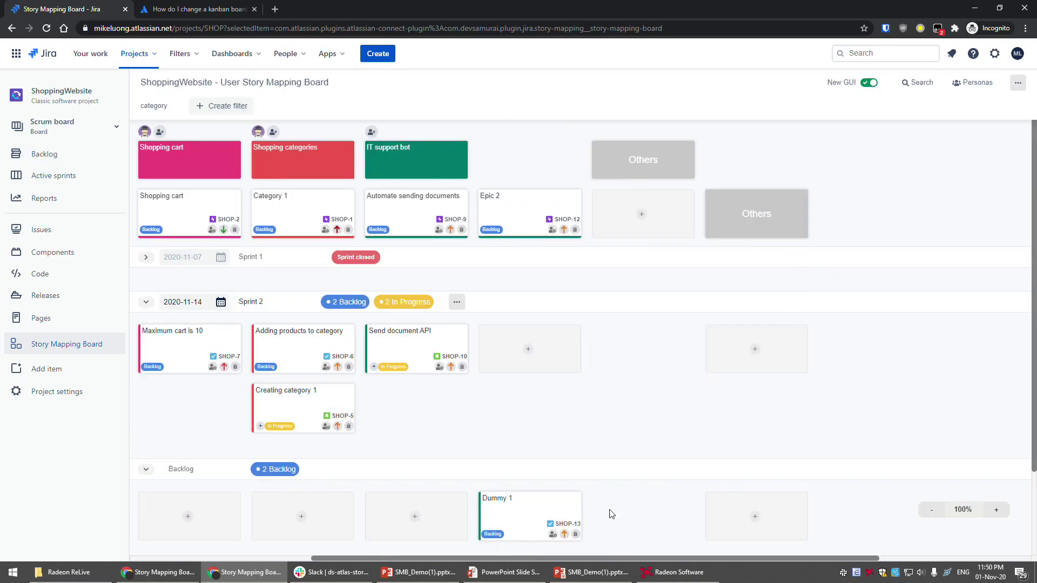
Turn on the use of epic colors for the board's epics and cards
drag(644, 558, 462, 558)
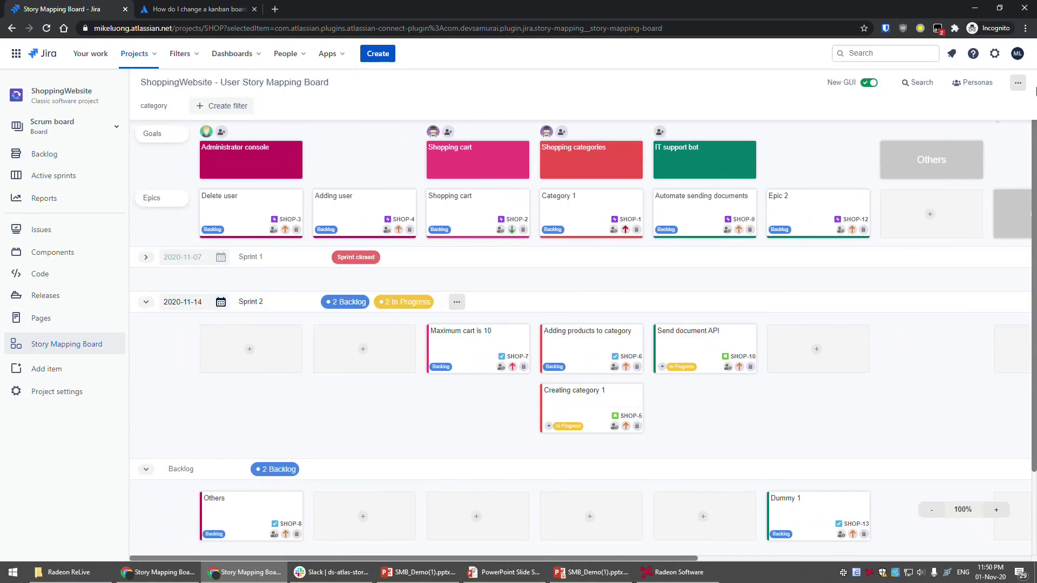
click(1018, 82)
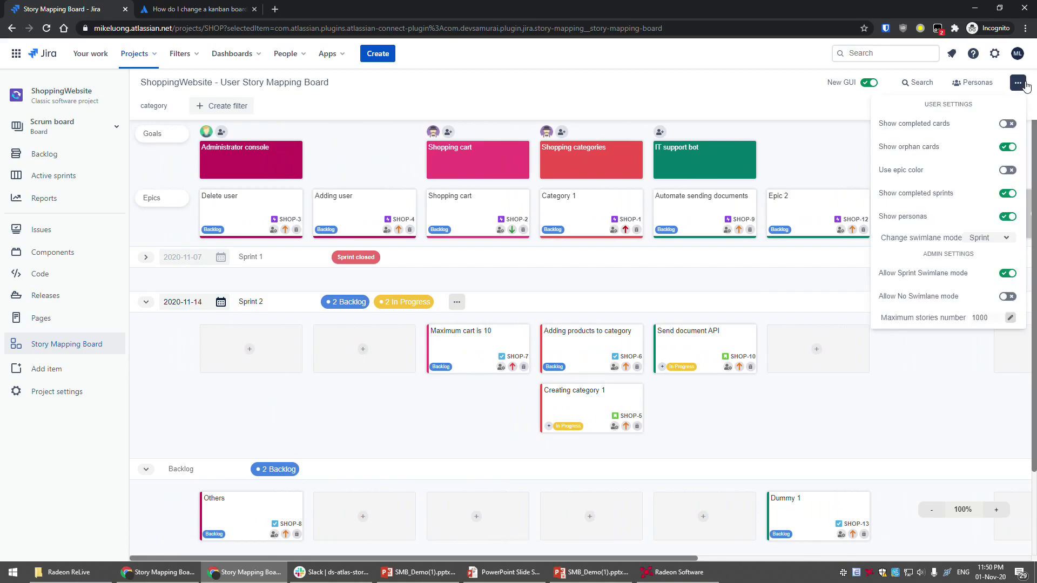
click(1008, 171)
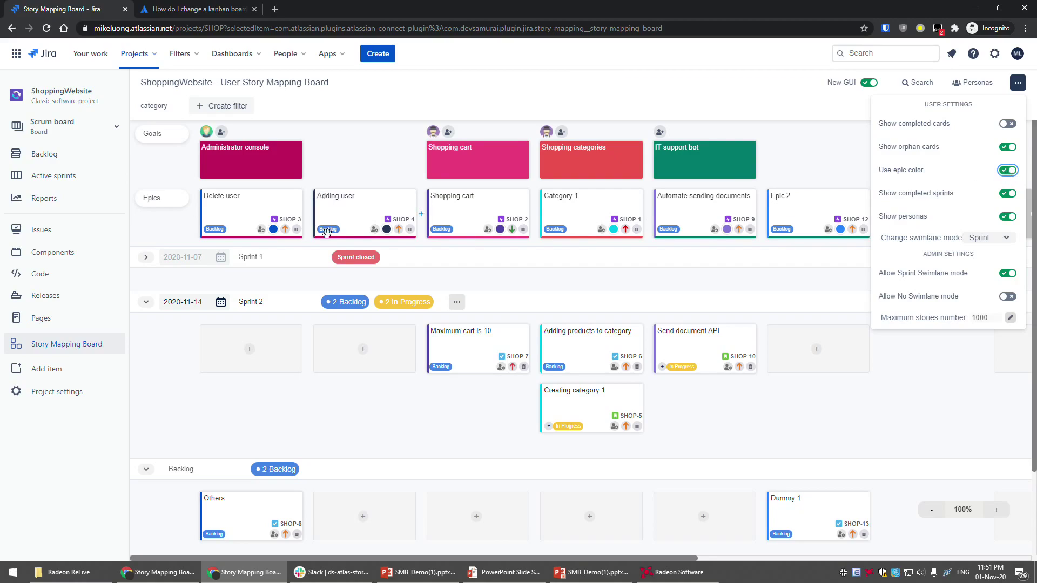
click(1008, 171)
click(1008, 170)
Set the color of the Shopping cart epic to light turquoise, Adding user to orange and Delete user to dark green
click(500, 229)
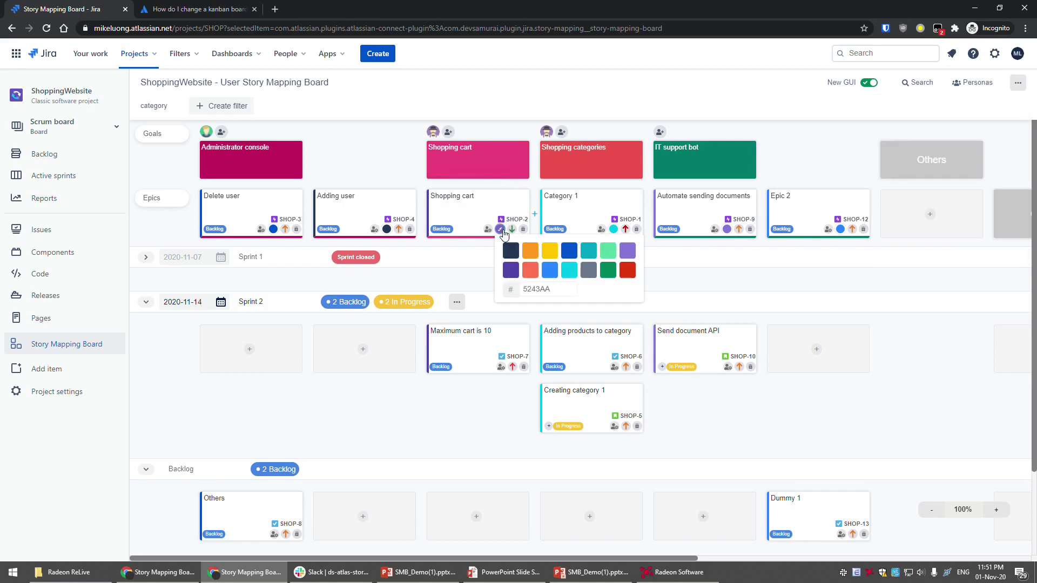
click(570, 271)
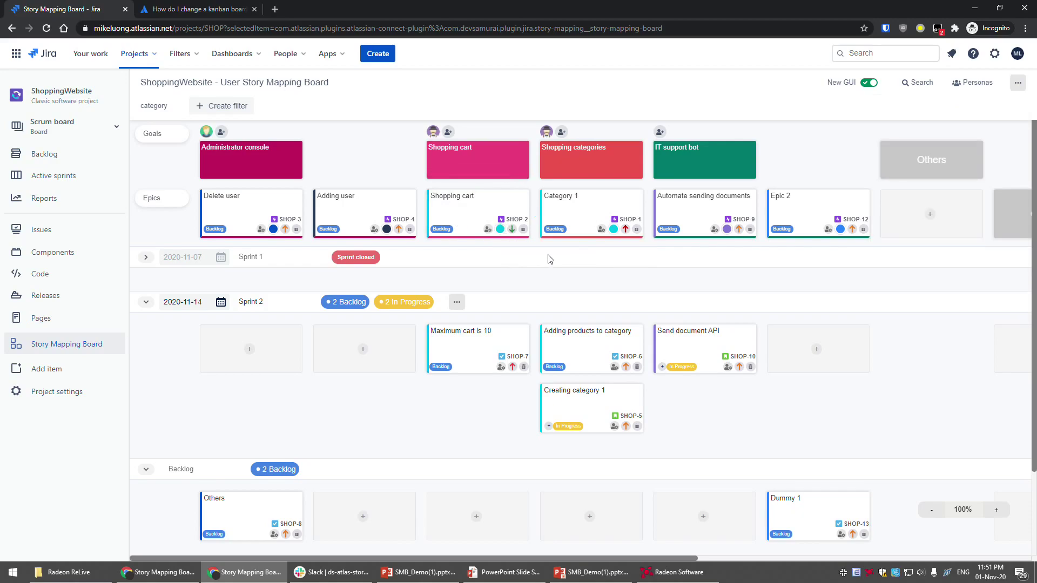
mouse_move(489, 390)
click(386, 229)
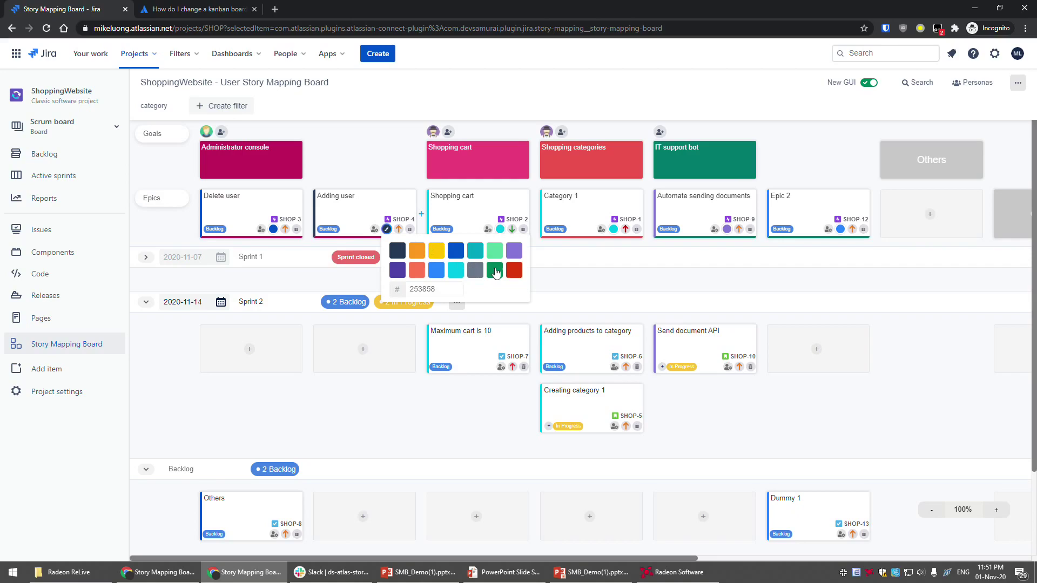
click(416, 251)
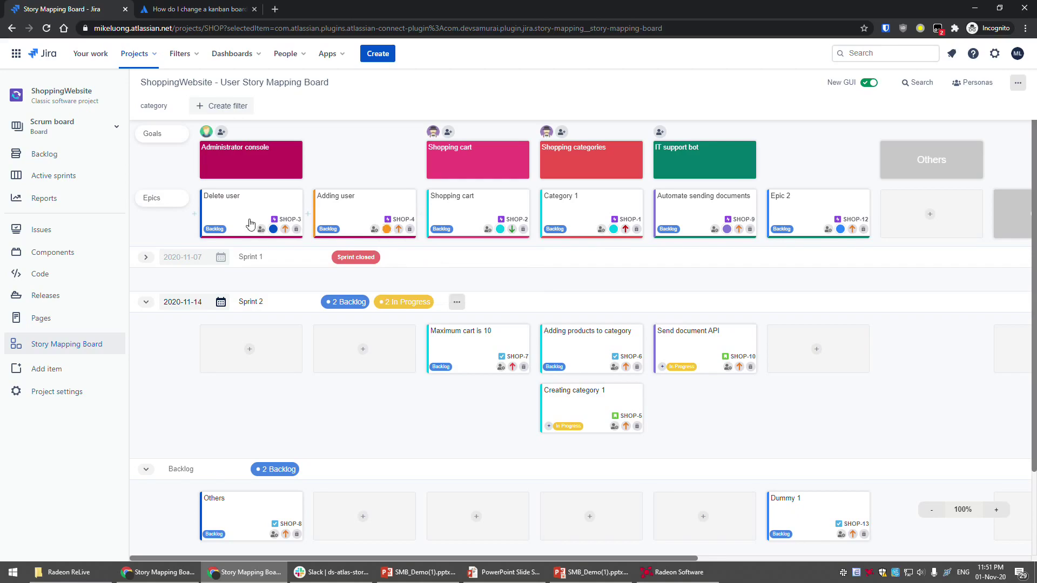
click(272, 228)
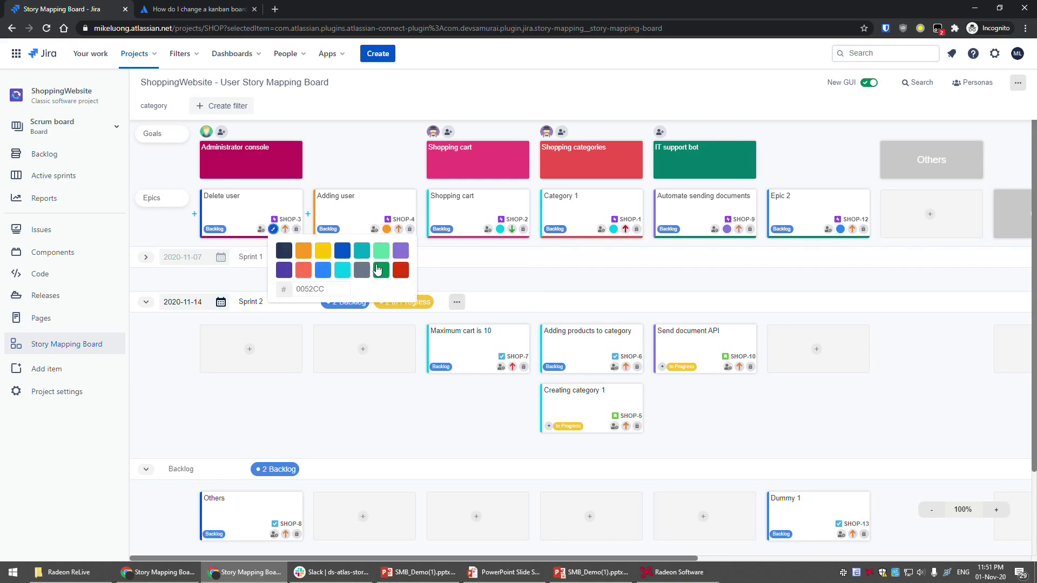
click(392, 276)
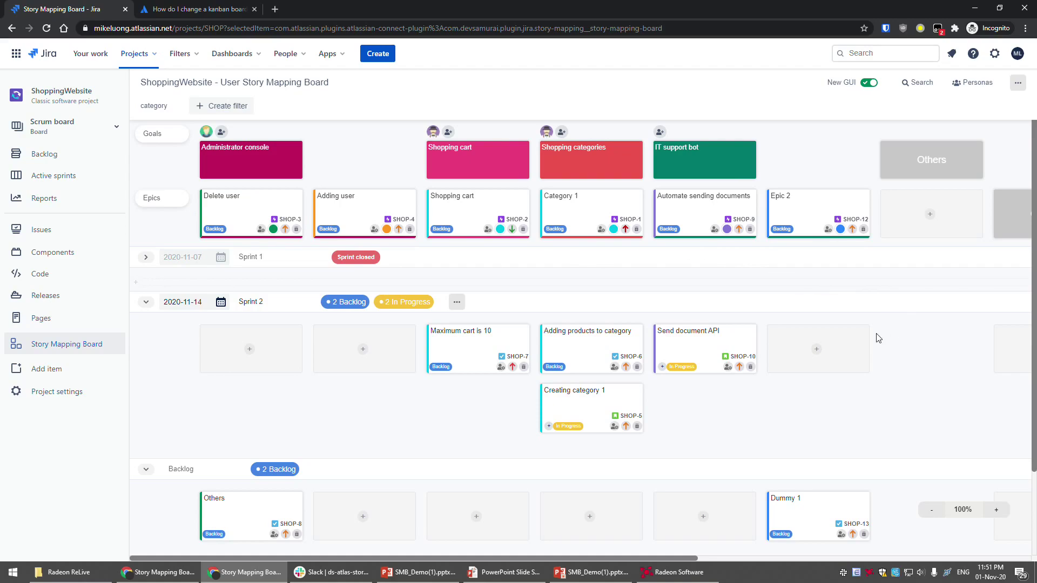
Move the Others card from the backlog into Sprint 2 under Delete user, and turn off epic colors
drag(247, 519, 257, 350)
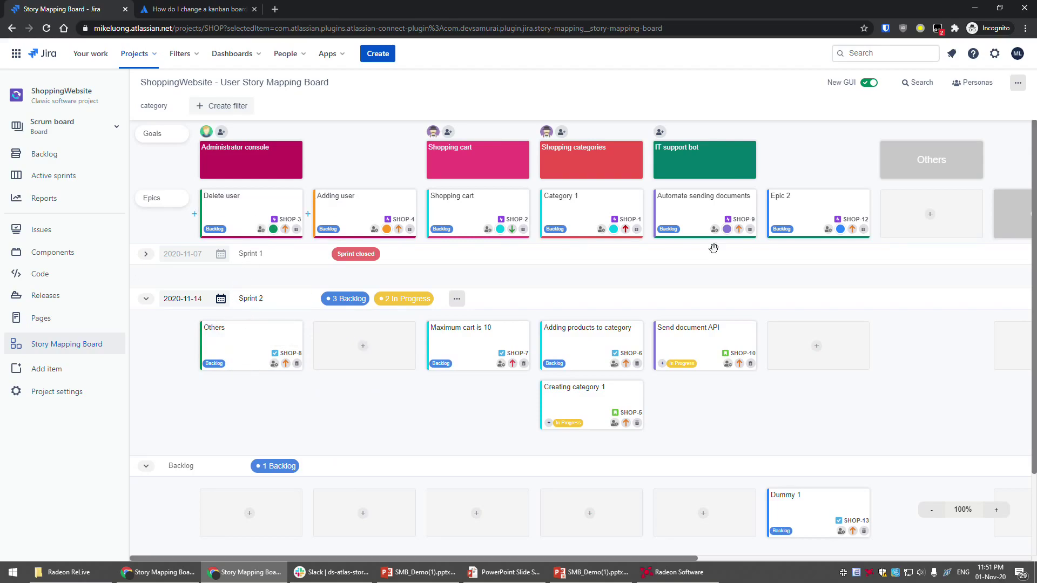
click(1018, 83)
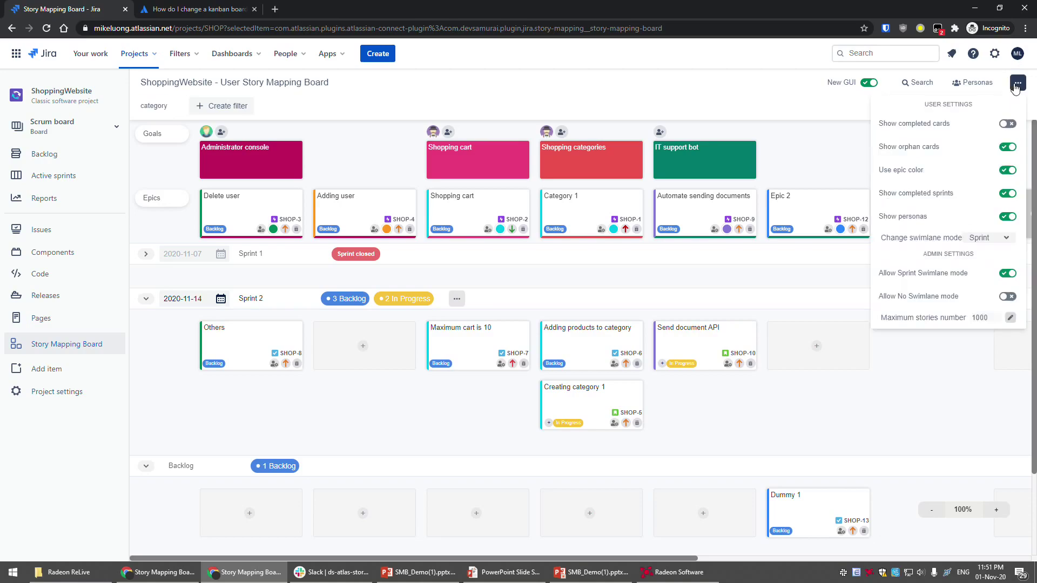
click(1008, 170)
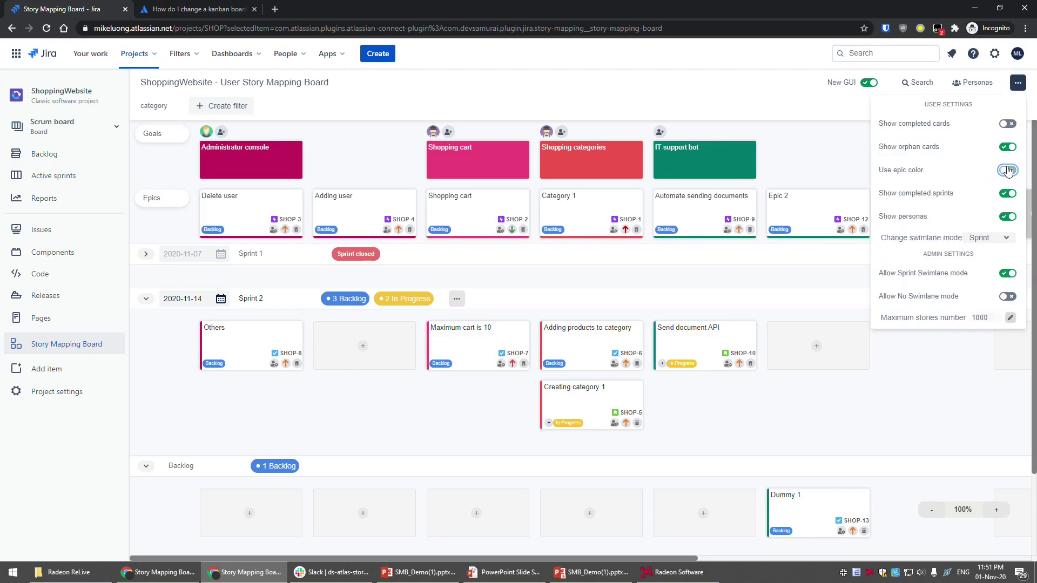
Switch the board's swimlane mode to Release and close the board settings
click(999, 240)
click(936, 247)
click(972, 241)
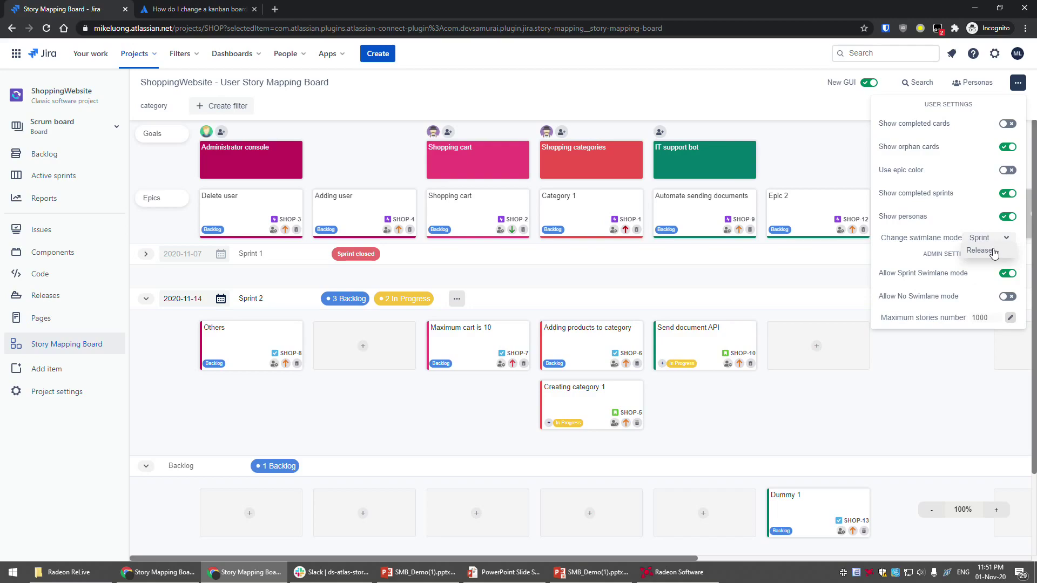
click(983, 250)
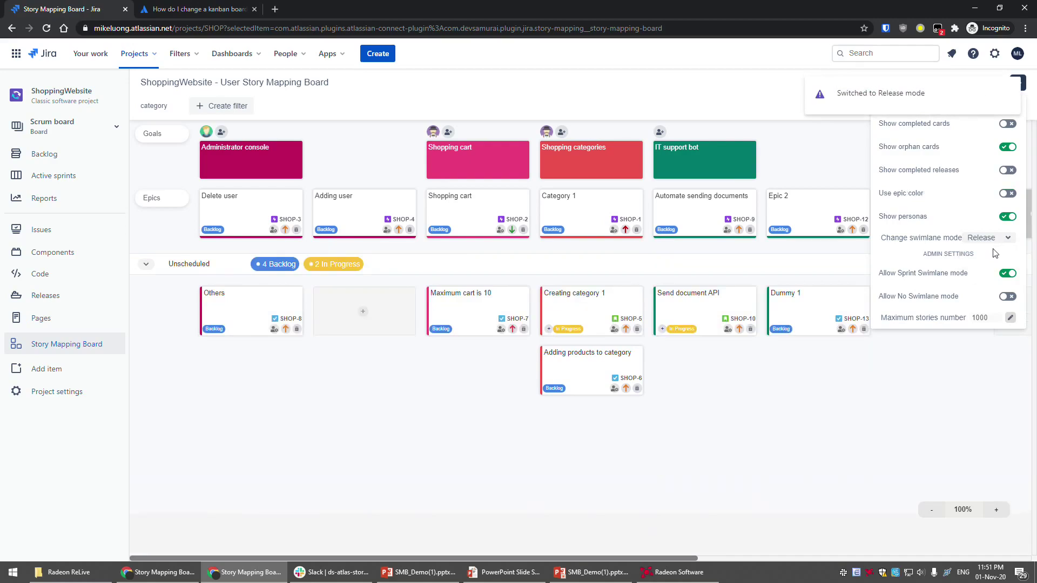
click(821, 440)
click(861, 387)
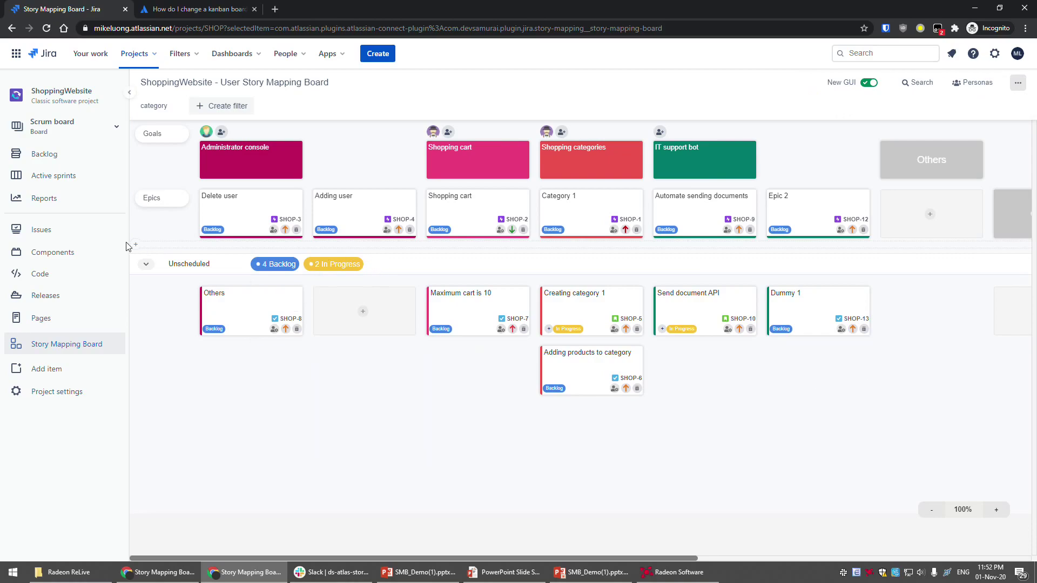
Create a release named Release 1.0 with start date 2020-11-01 and release date 2020-11-07
click(147, 250)
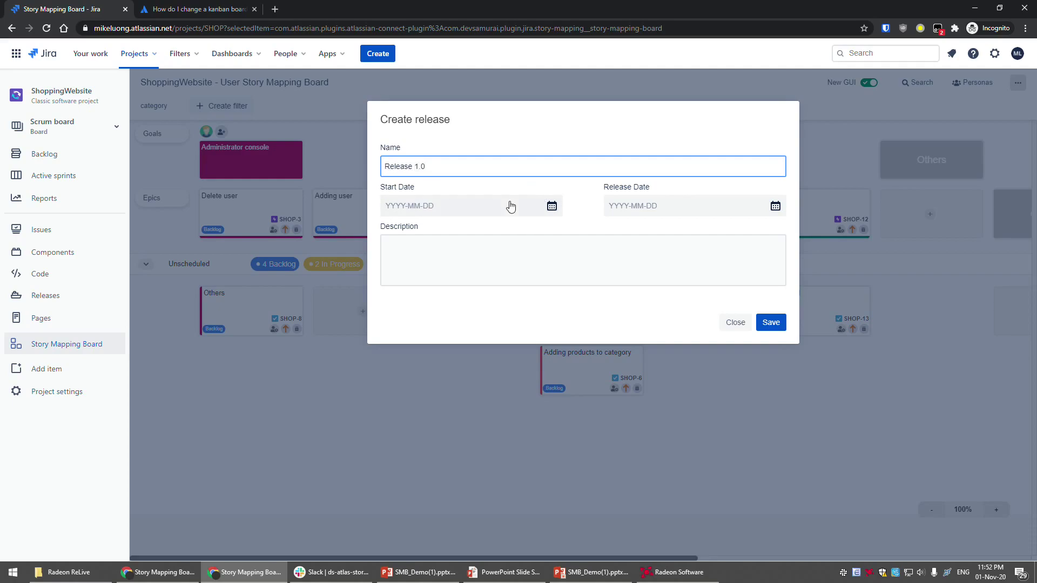
click(550, 207)
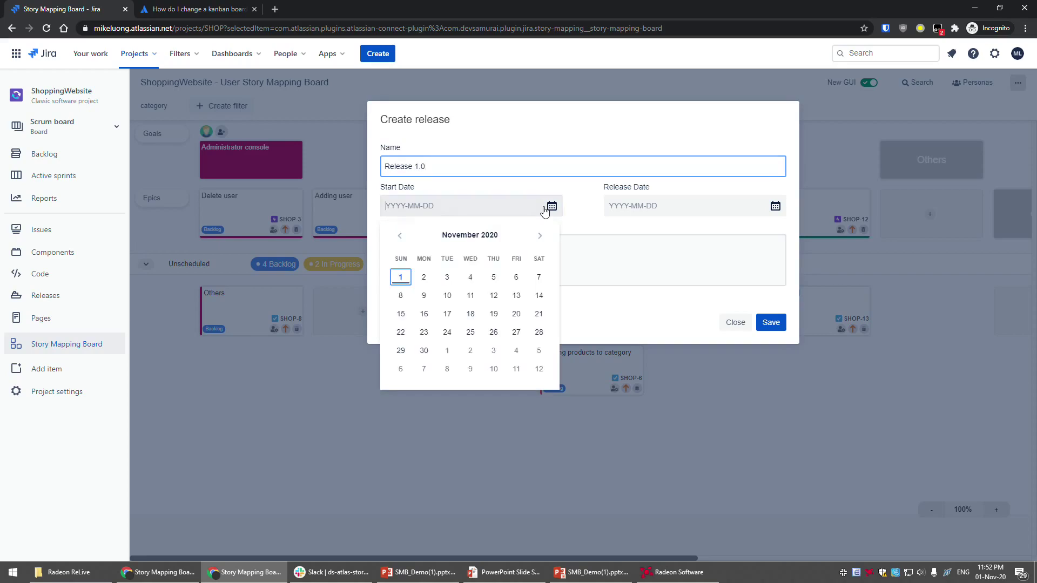
click(400, 278)
click(776, 209)
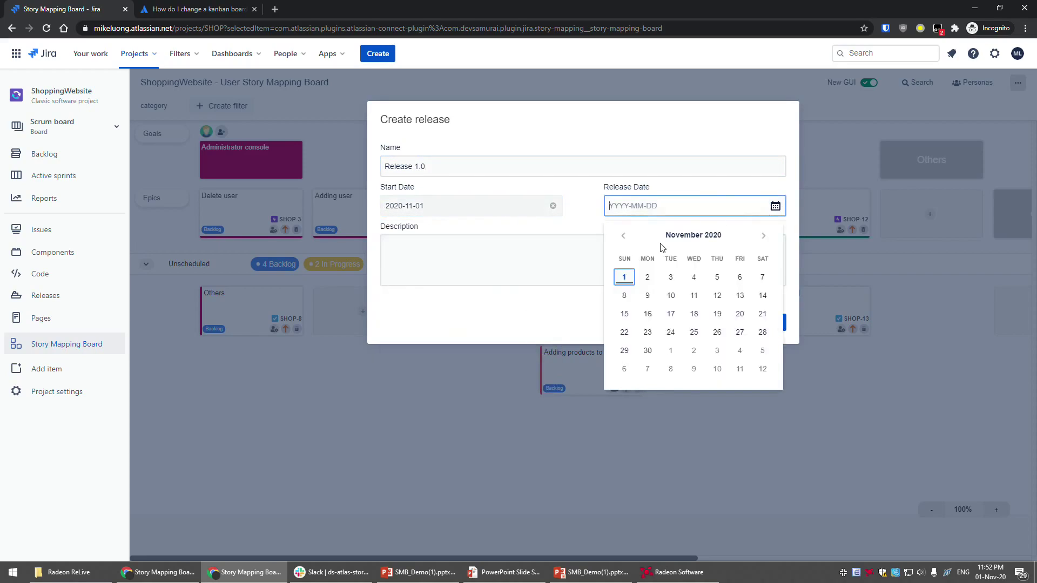
click(765, 275)
click(702, 277)
click(770, 323)
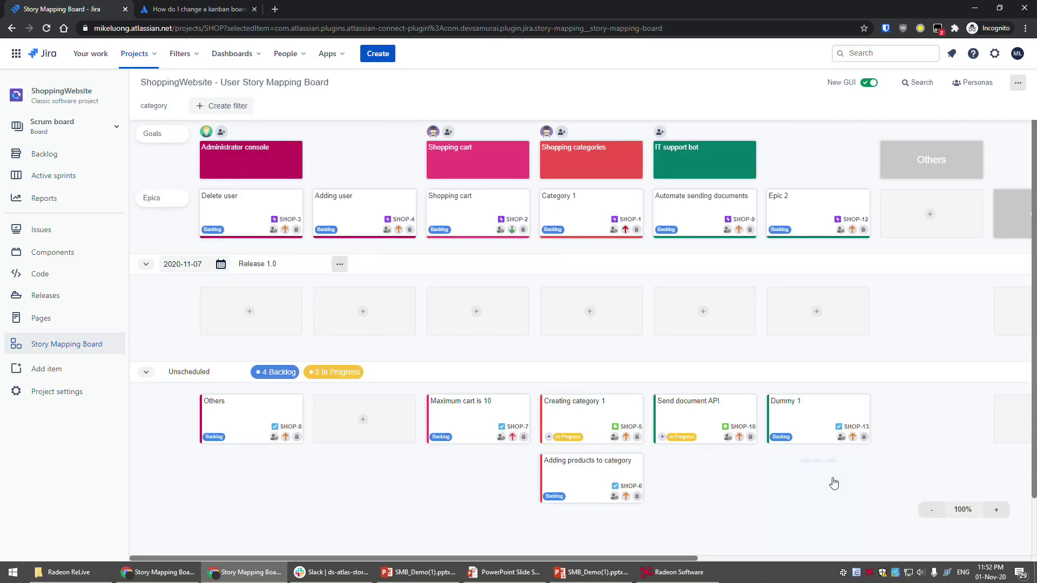
Add a task card named Task 1 to Release 1.0 under the Delete user epic and set its status to Done
click(245, 310)
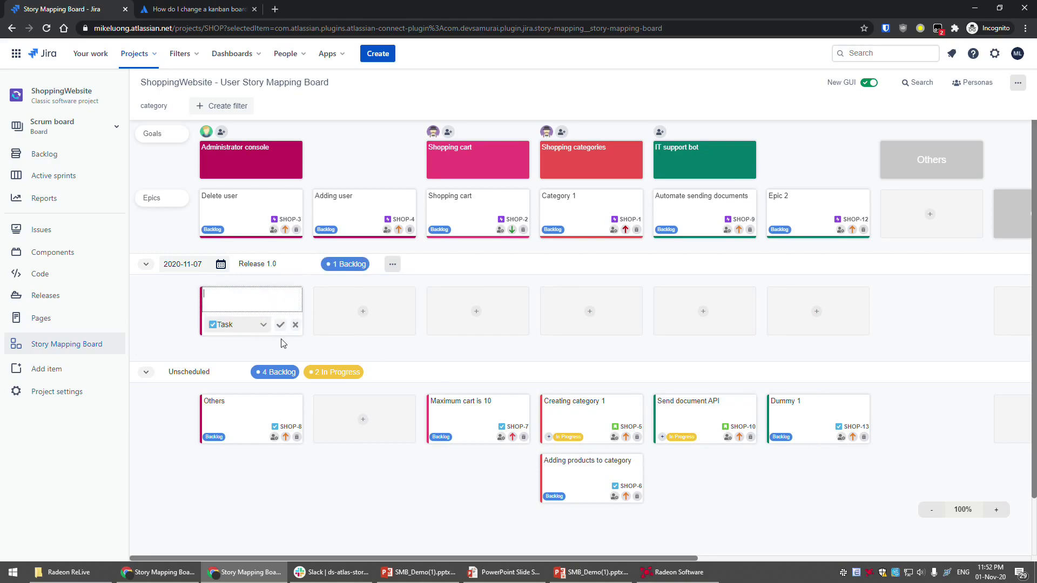
text(Task 1)
key(Return)
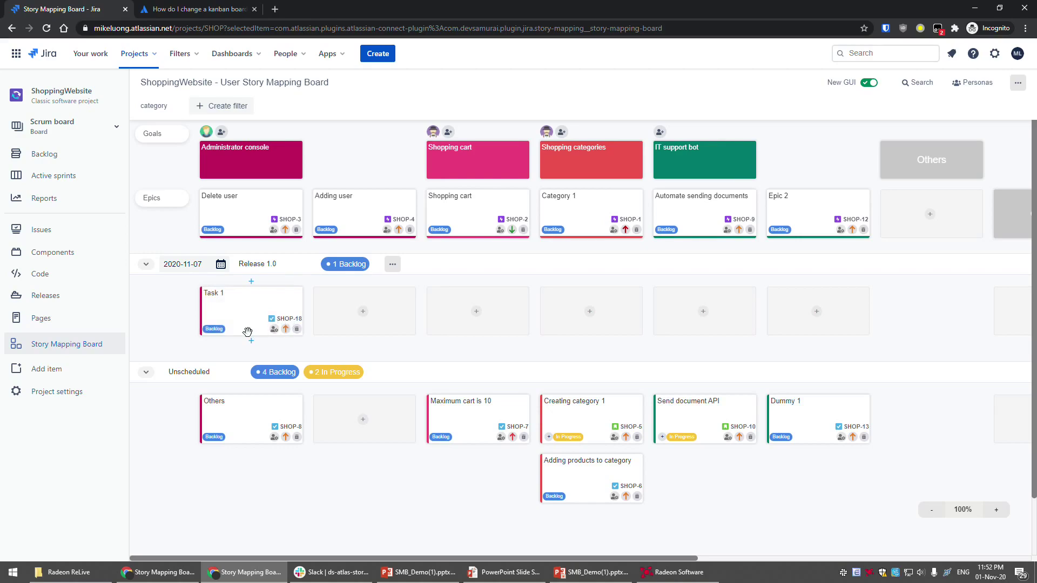
click(214, 329)
click(223, 360)
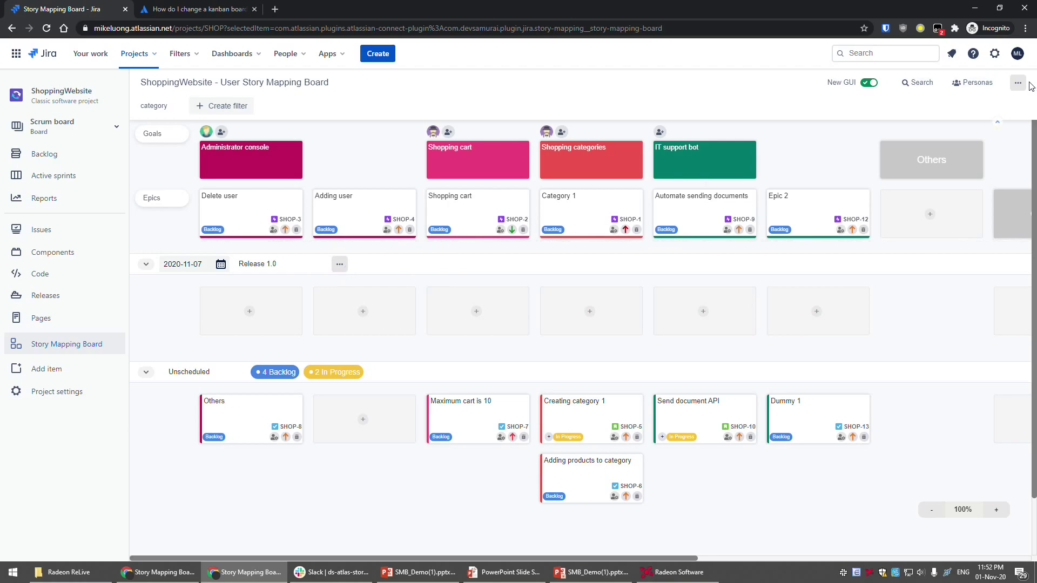
Release the Release 1.0 version with release date 2020-11-07
click(340, 265)
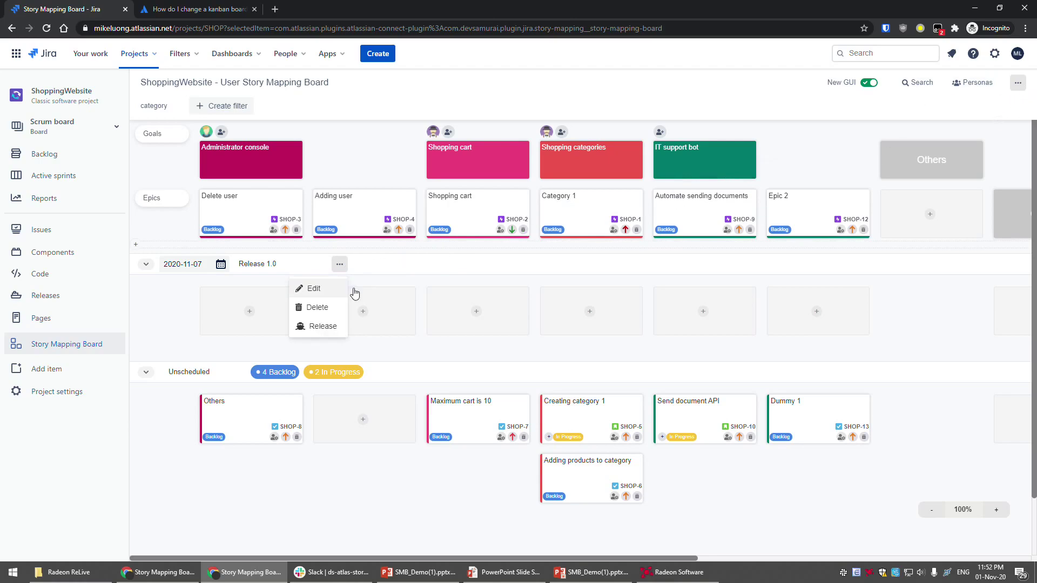
click(324, 326)
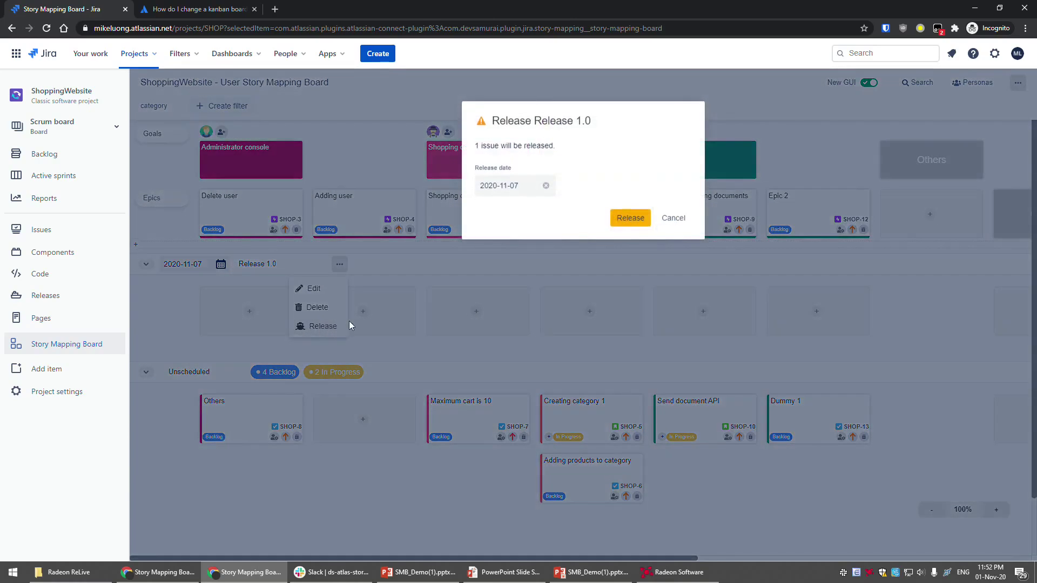
click(526, 192)
click(633, 257)
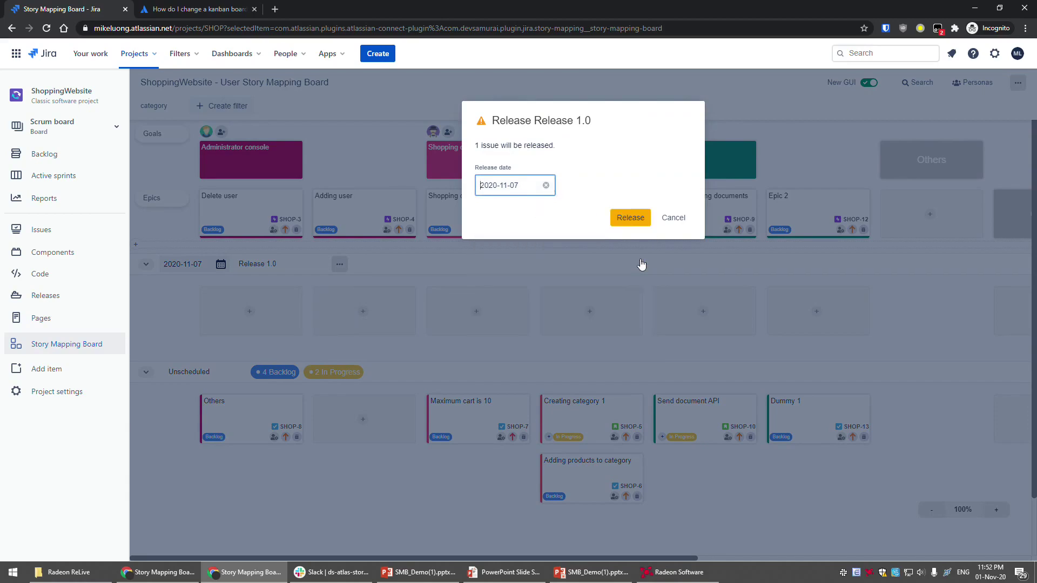
click(627, 224)
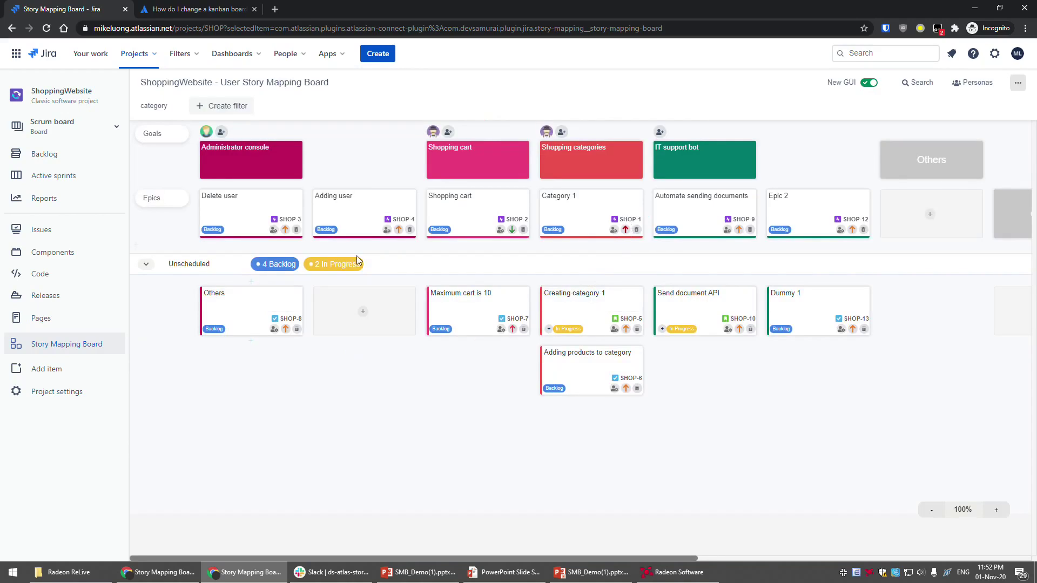
Turn on the display of completed cards in the board settings, and turn it off again
click(1022, 86)
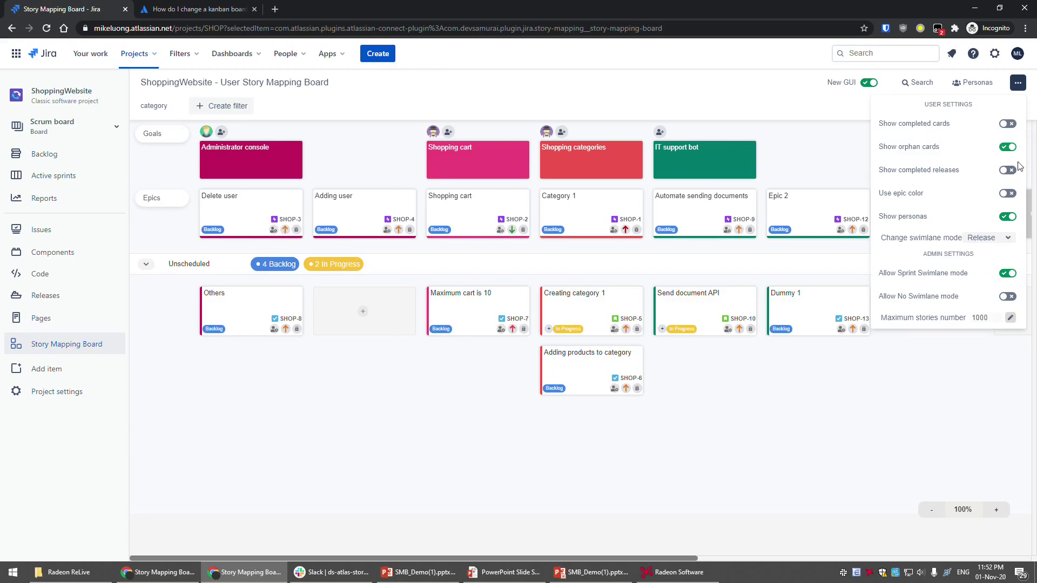
click(1007, 124)
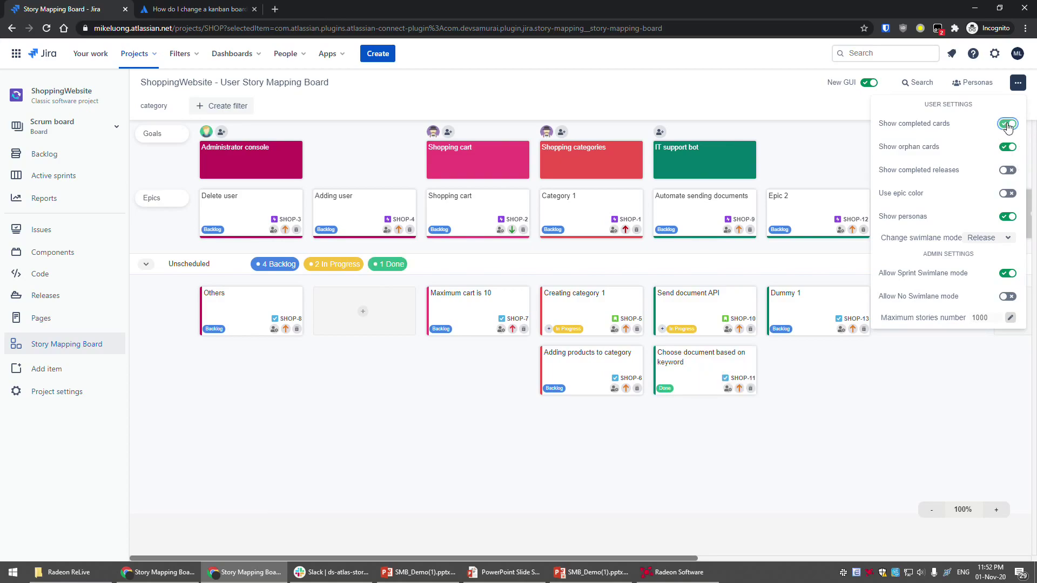
click(1008, 124)
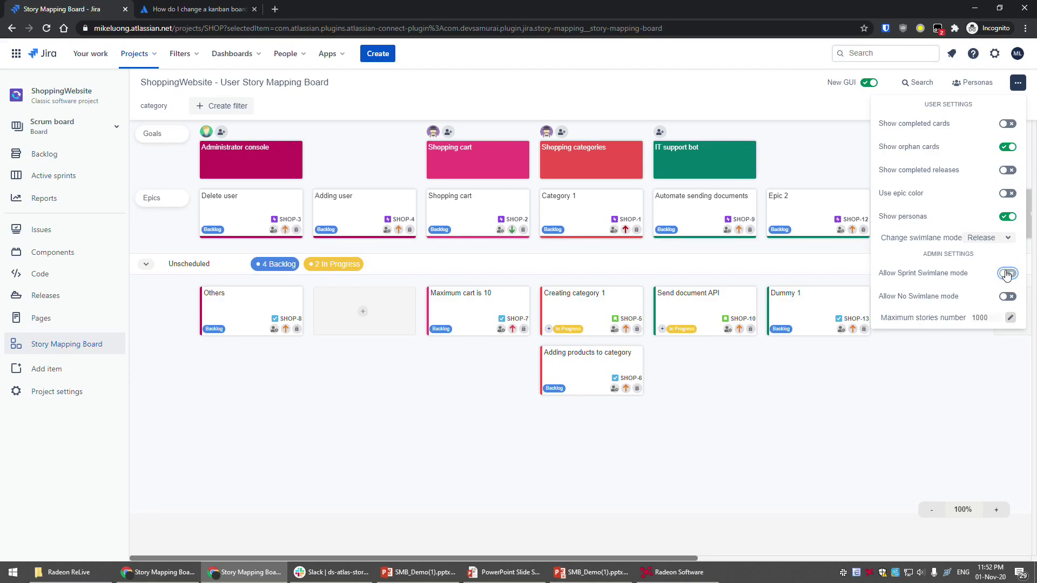
Switch the board's swimlane mode to Sprint
click(986, 239)
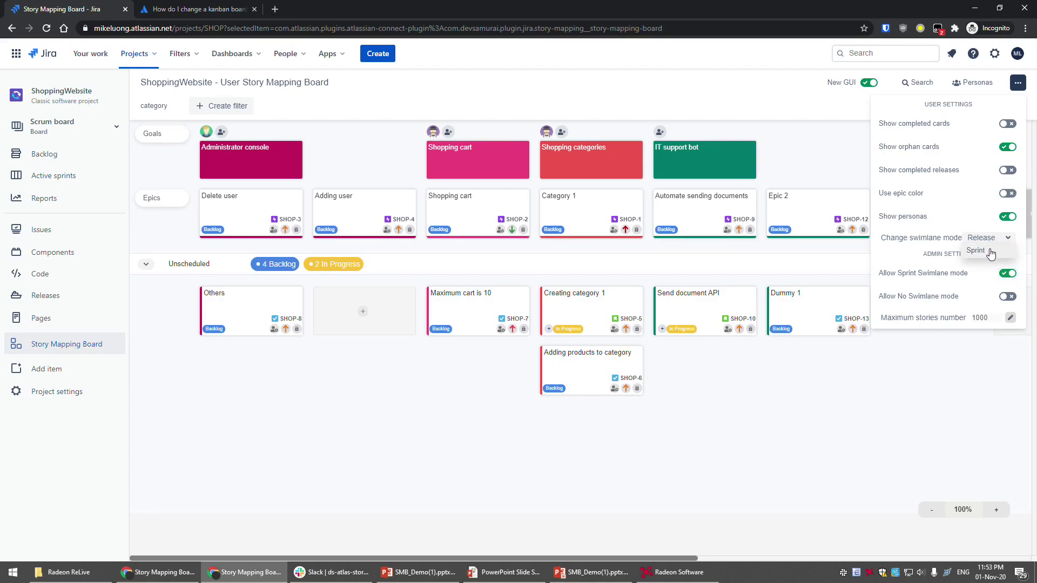
click(988, 250)
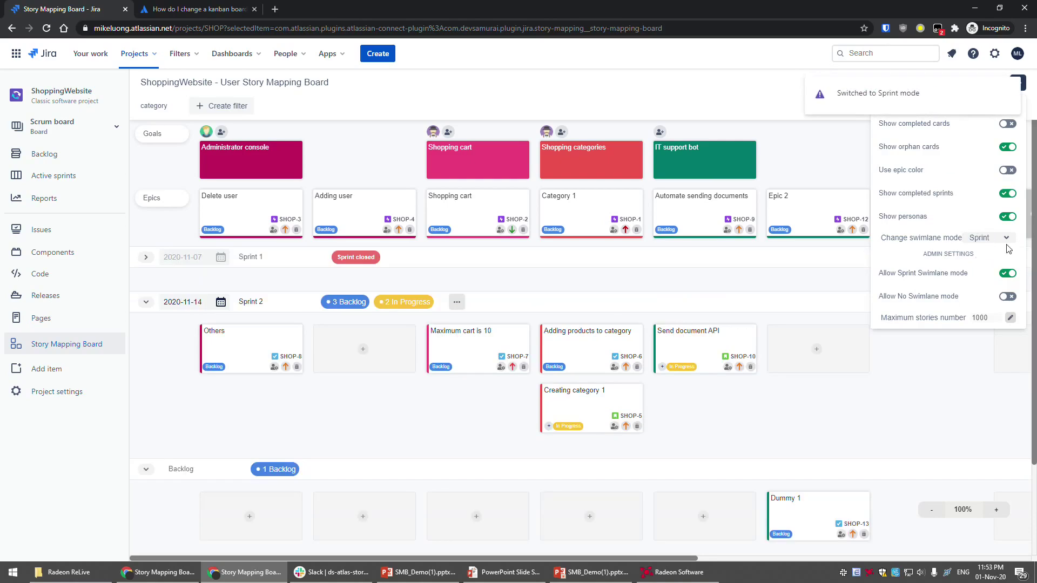
Try to disable the Allow Sprint Swimlane mode option in the board's admin settings
click(1008, 273)
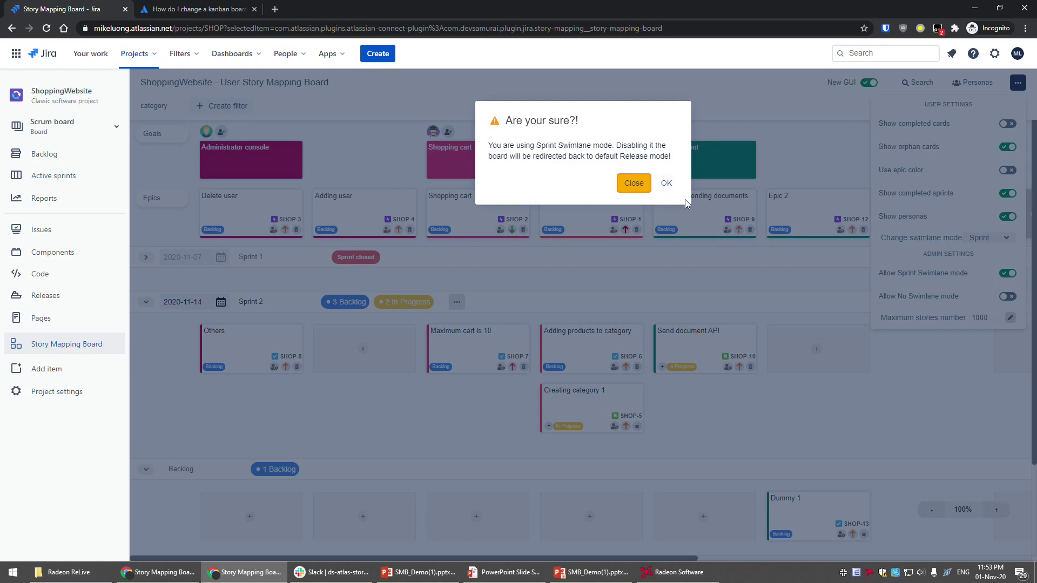
click(664, 184)
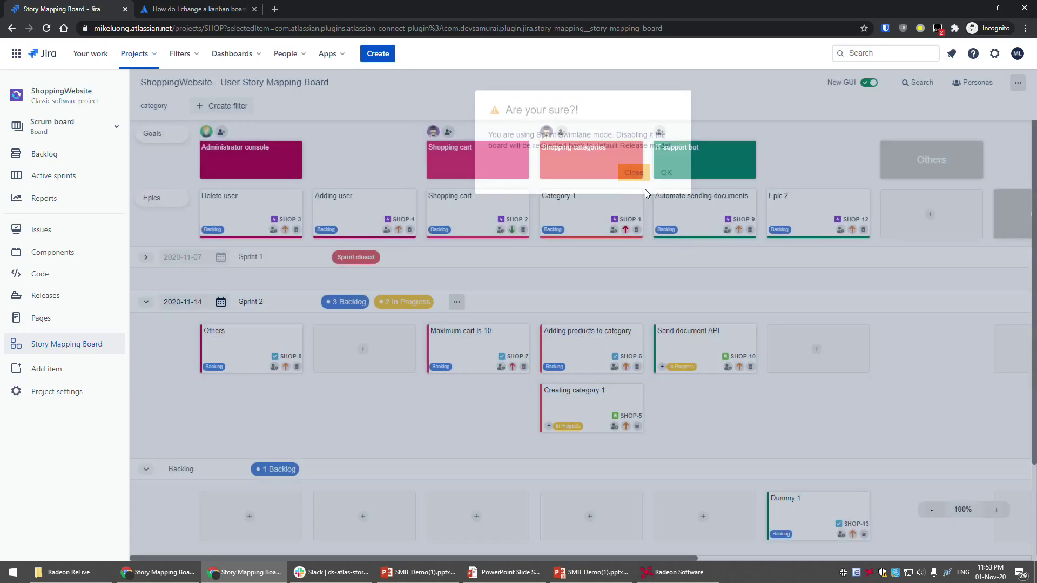
click(1018, 82)
click(1003, 273)
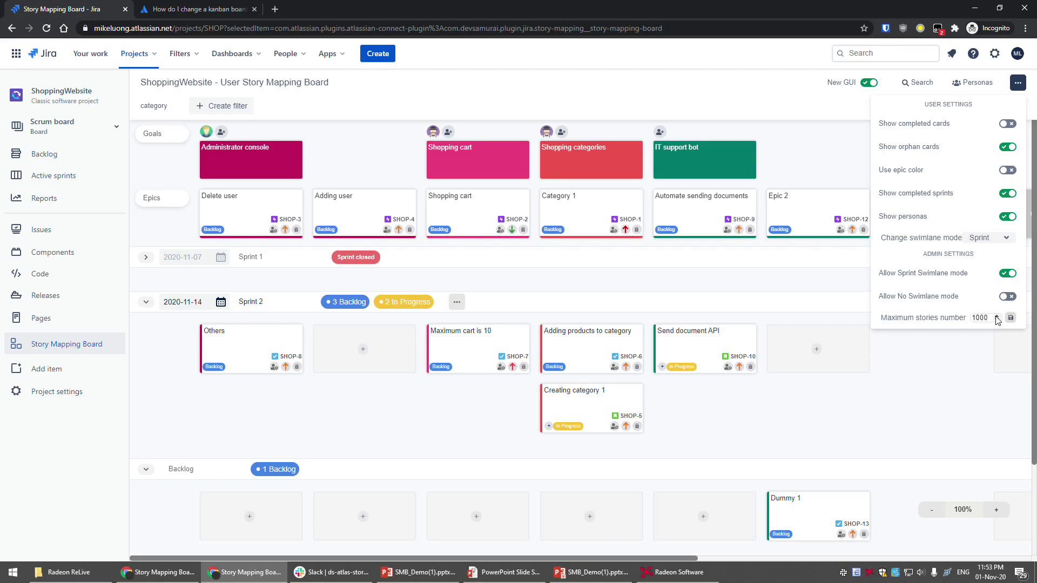
Save the maximum stories number as 1000 and close the board settings
click(1011, 321)
click(1019, 84)
click(837, 404)
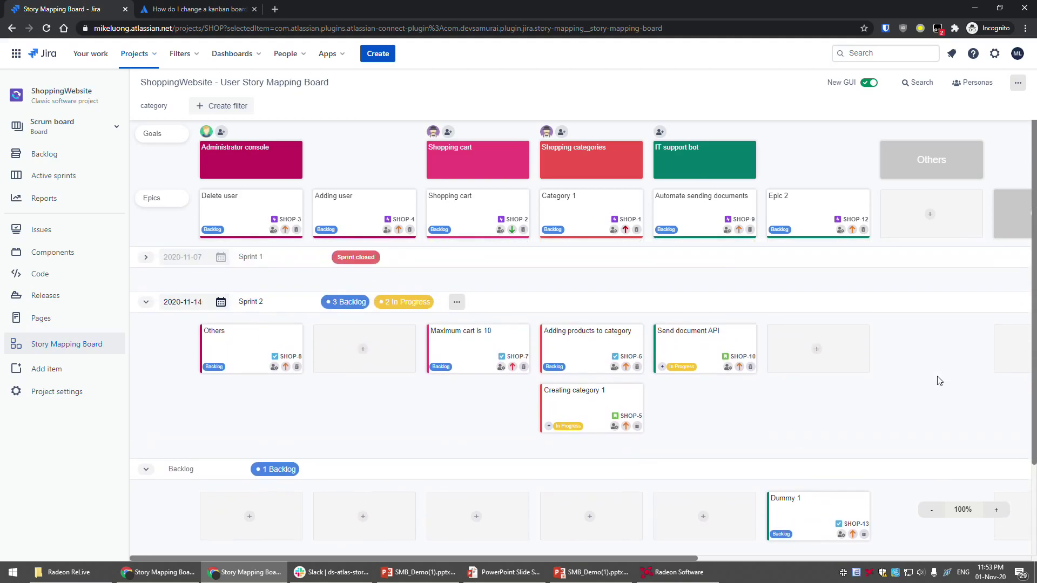